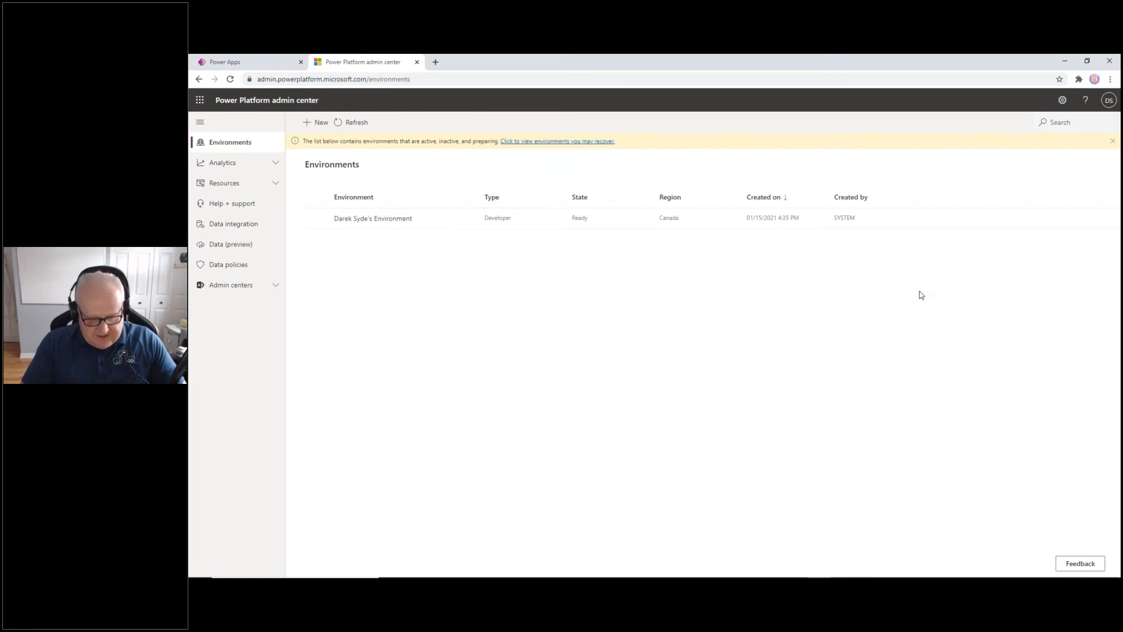
Zoom the Environments page in and start a new environment
{"action": "key", "text": "ctrl+plus"}
{"action": "key", "text": "ctrl+plus"}
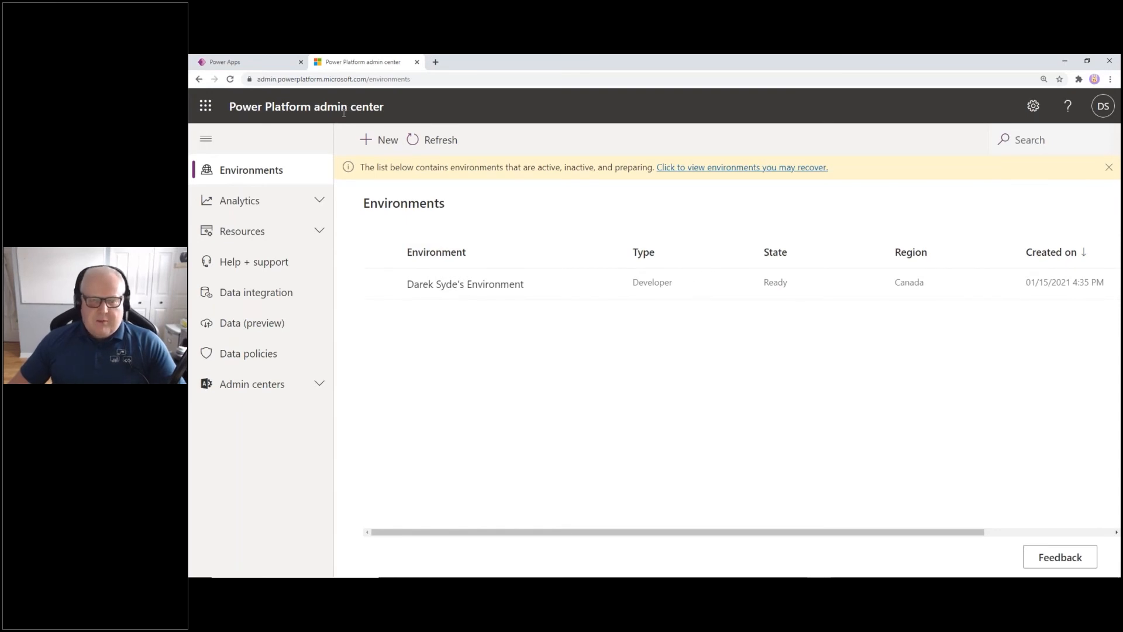
{"action": "left_click", "coordinate": [383, 143]}
Fill in the new environment: name WebAgeTEST, type Trial, region Canada - Default, database Yes
{"action": "left_click", "coordinate": [982, 182]}
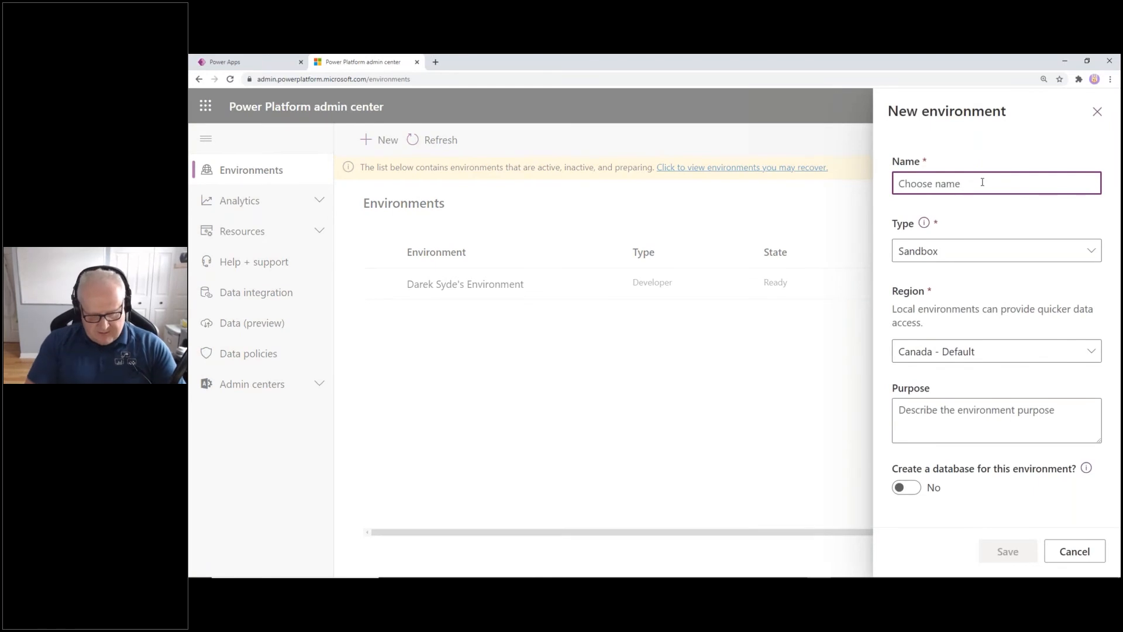
{"action": "type", "text": "WebAge"}
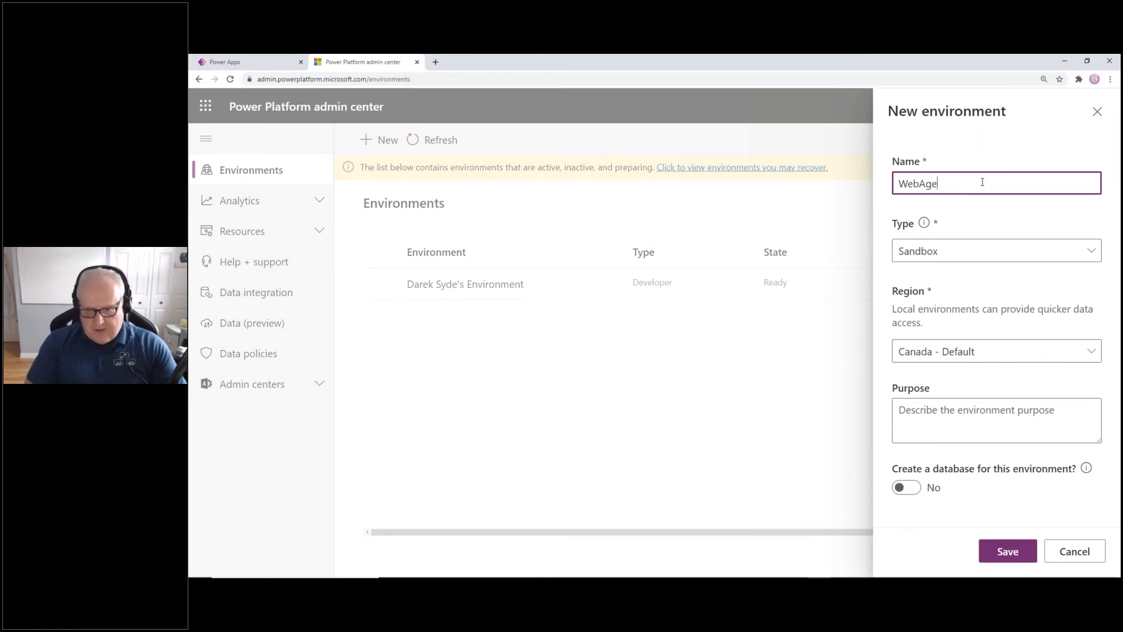
{"action": "type", "text": "TEST"}
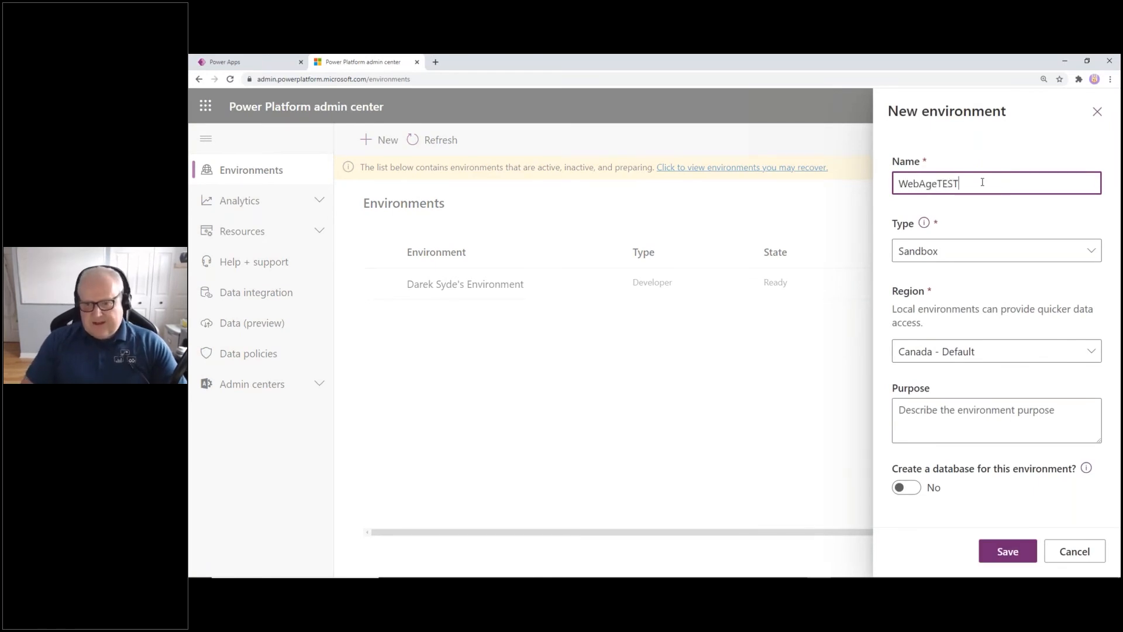
{"action": "left_click", "coordinate": [969, 244]}
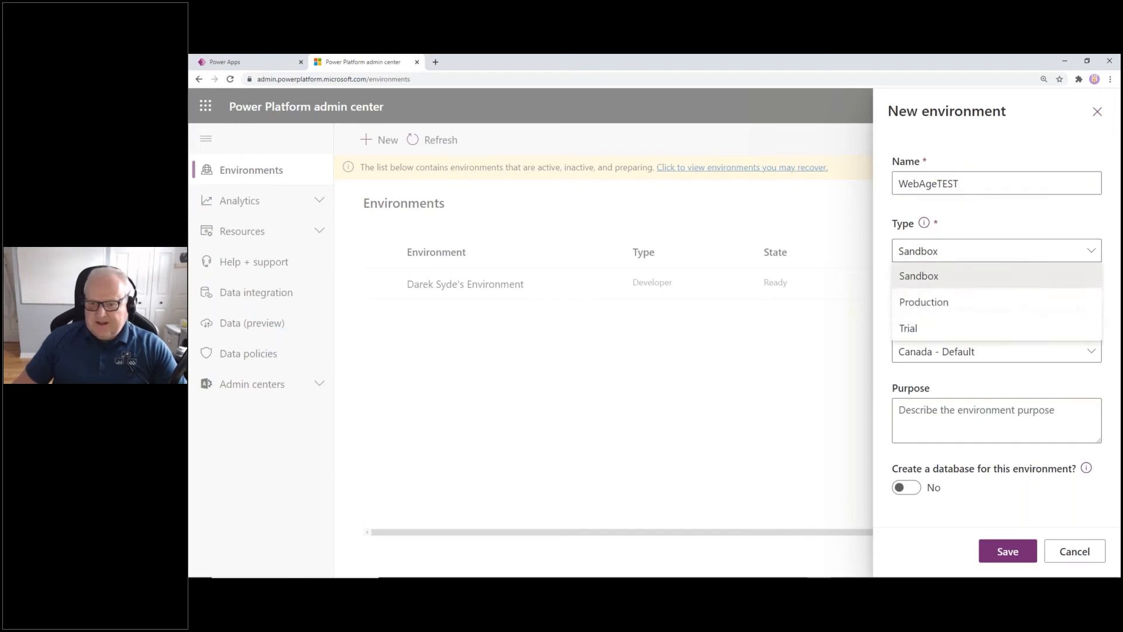
{"action": "left_click", "coordinate": [942, 326]}
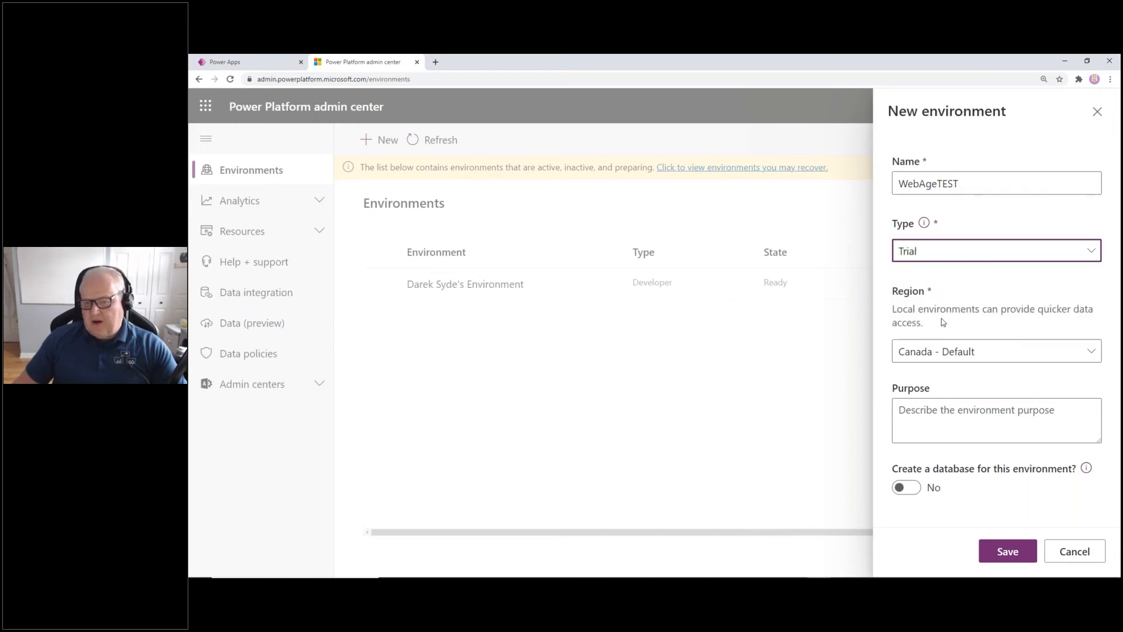
{"action": "left_click", "coordinate": [971, 251]}
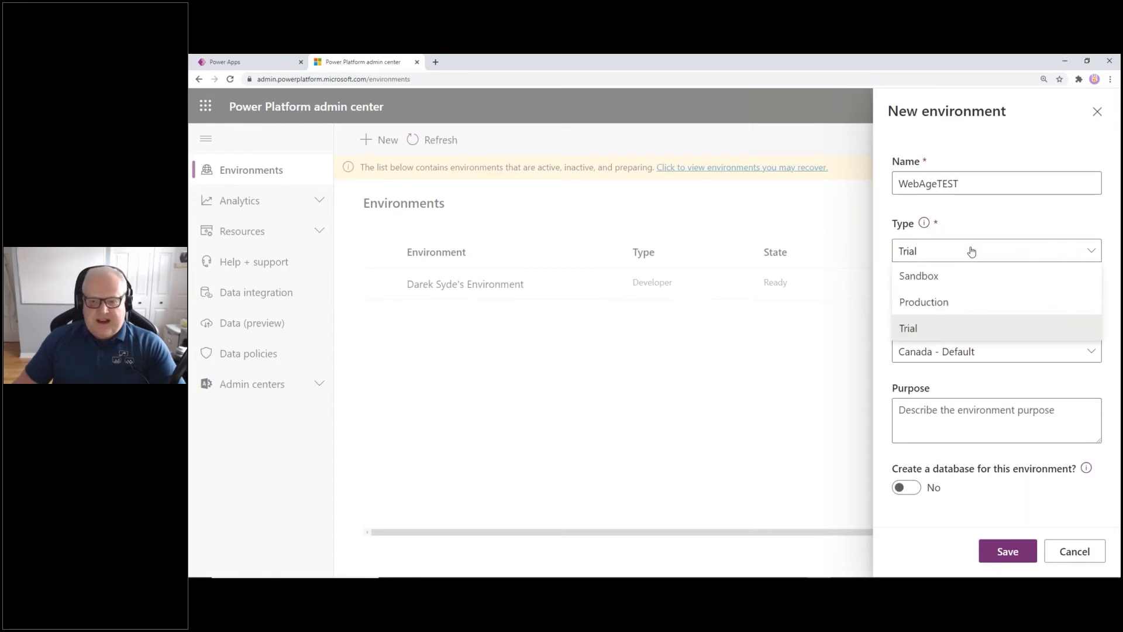
{"action": "left_click", "coordinate": [971, 251]}
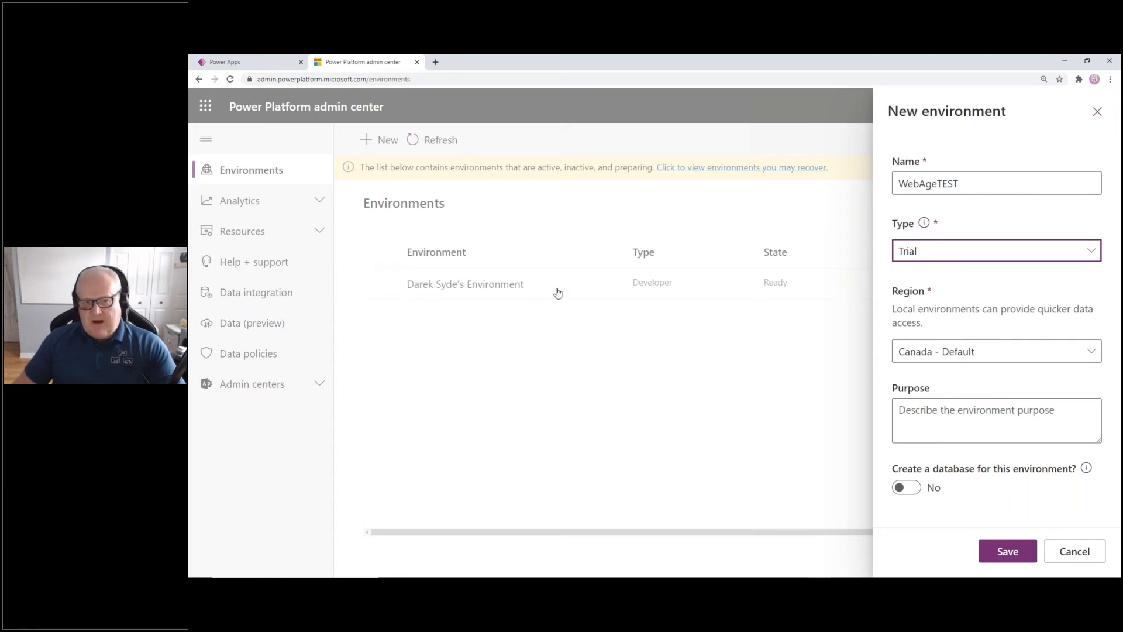
{"action": "left_click", "coordinate": [1018, 356]}
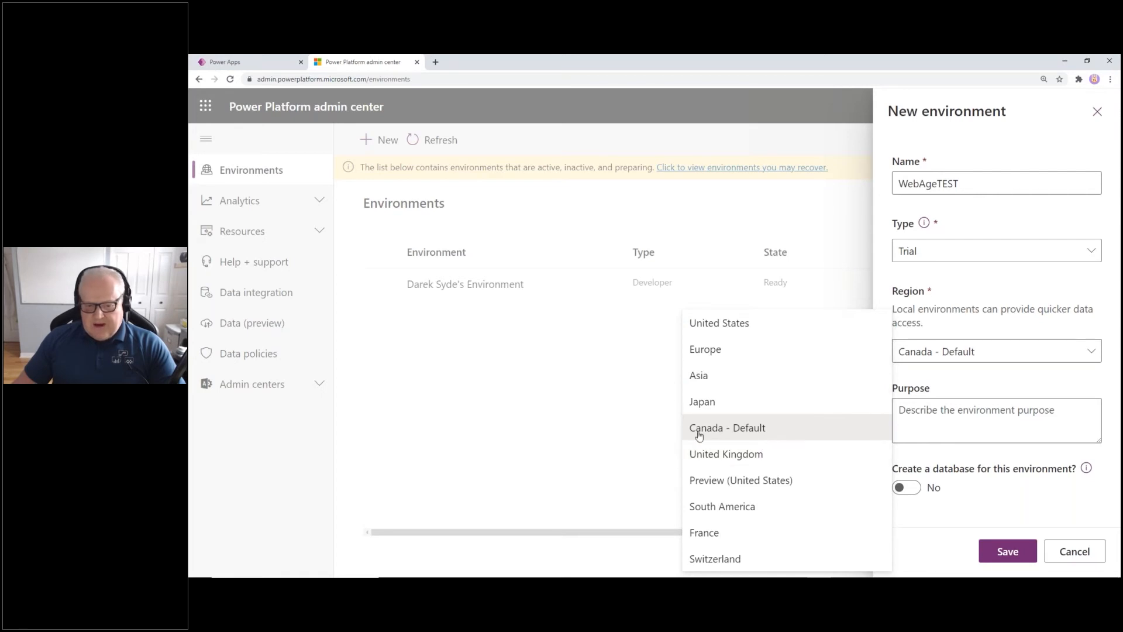
{"action": "left_click", "coordinate": [627, 415]}
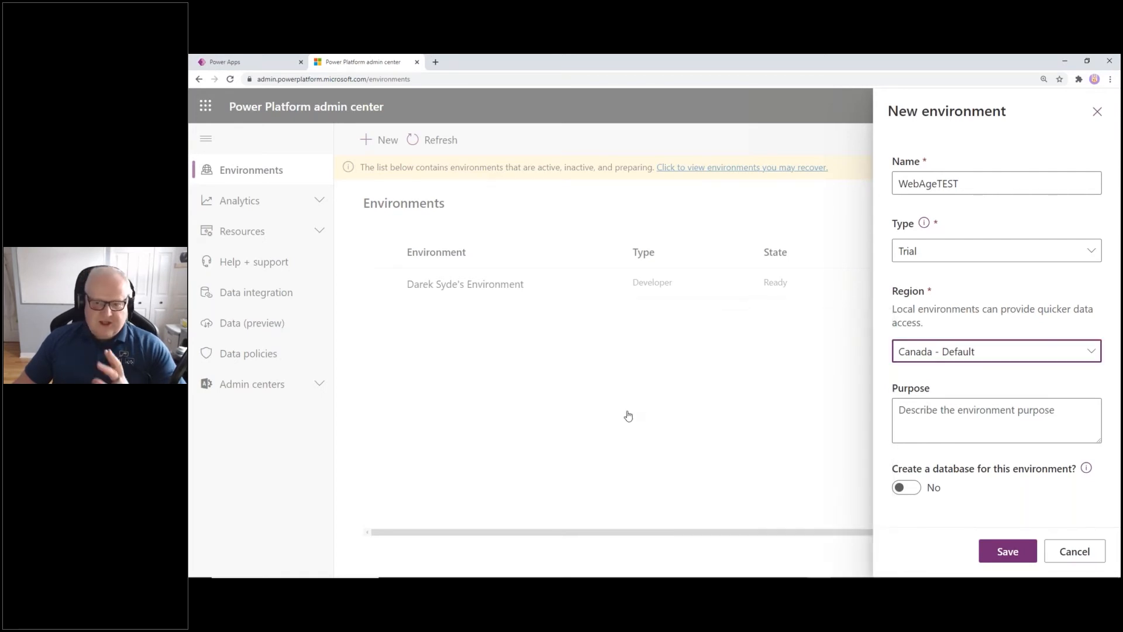
{"action": "left_click", "coordinate": [994, 421]}
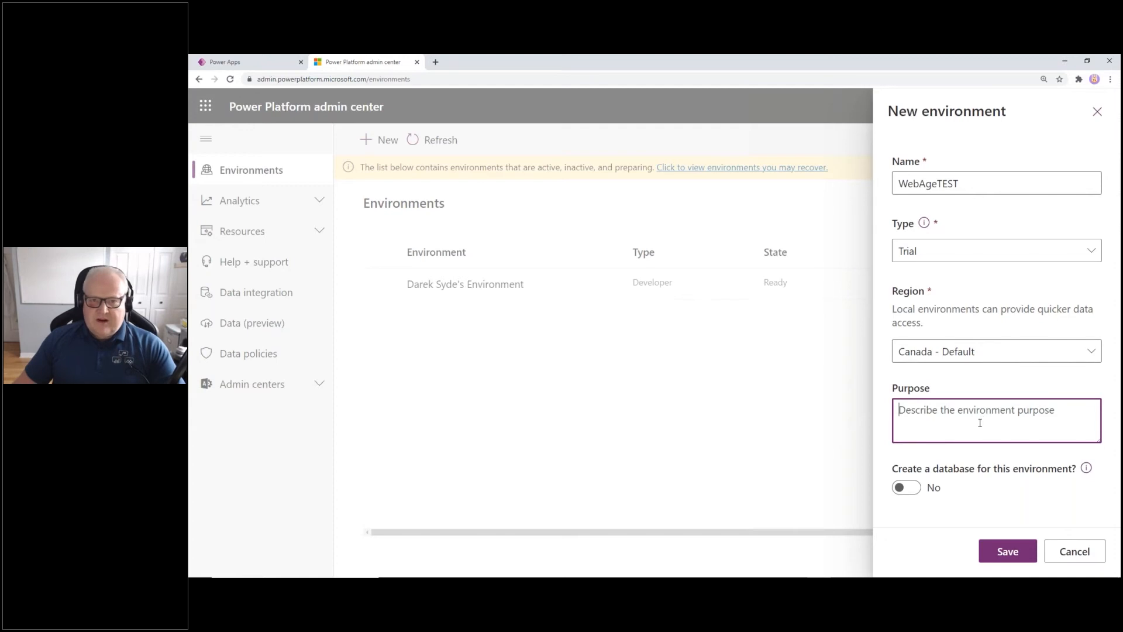
{"action": "left_click", "coordinate": [908, 488]}
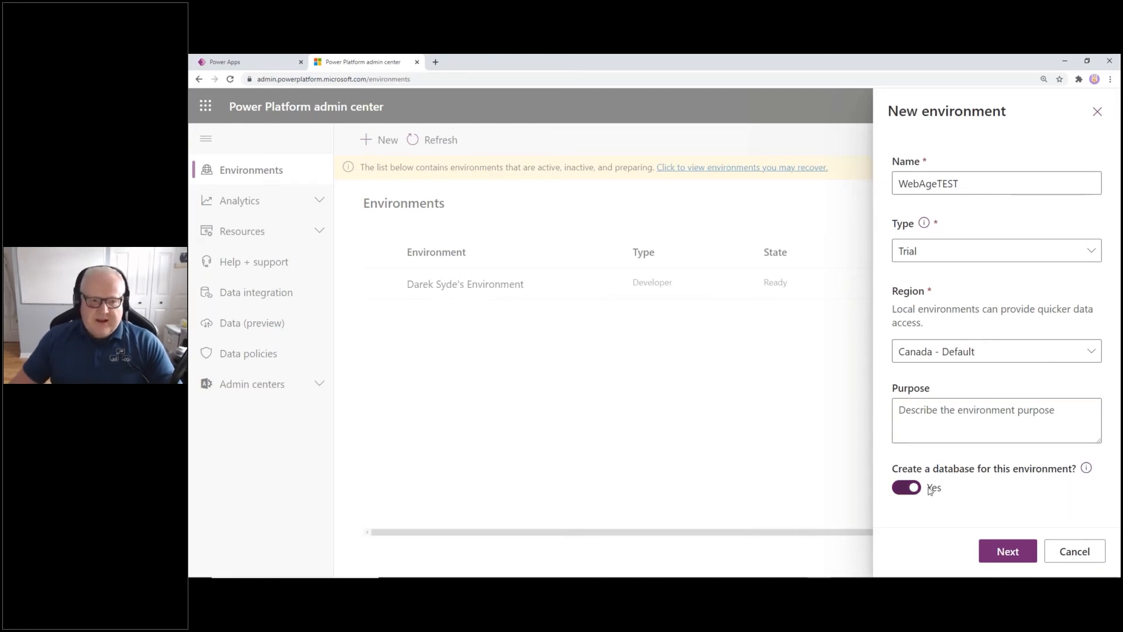
Accept the Add database settings (English, CAD) and save to create WebAgeTEST
{"action": "left_click", "coordinate": [1006, 557]}
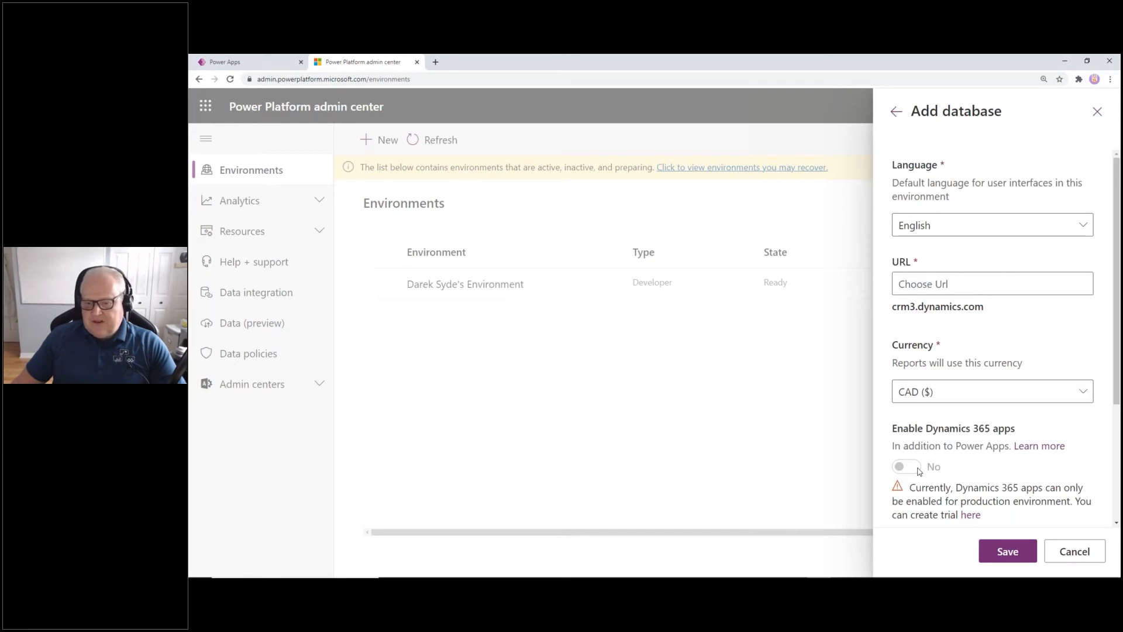
{"action": "left_click", "coordinate": [1007, 550]}
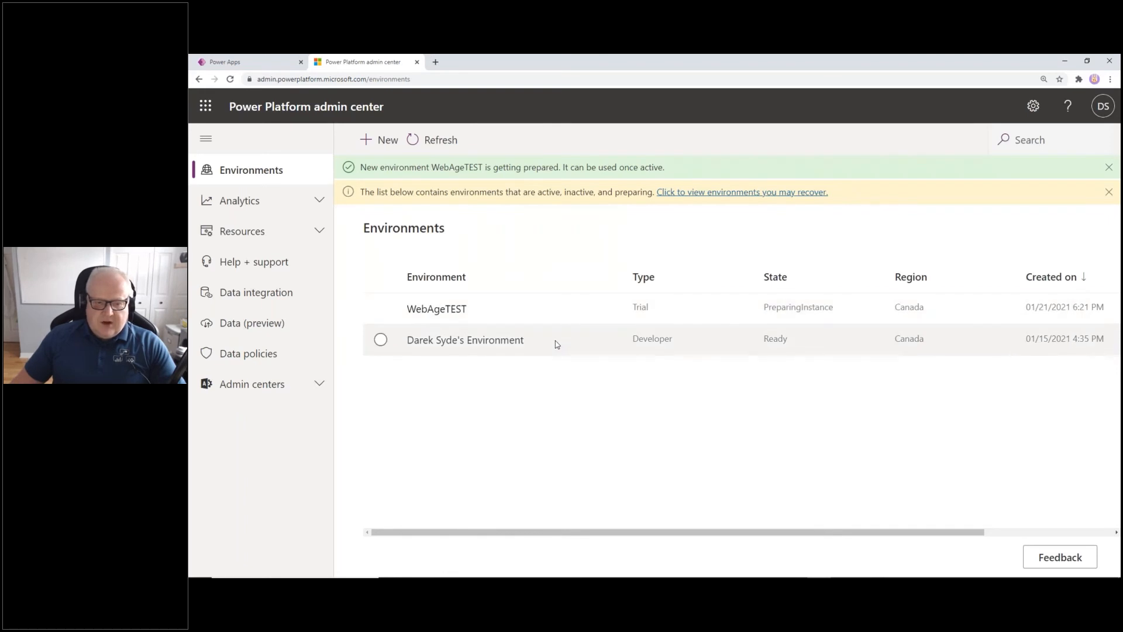
Select the Developer environment row and expand Resources in the sidebar
{"action": "left_click", "coordinate": [555, 340]}
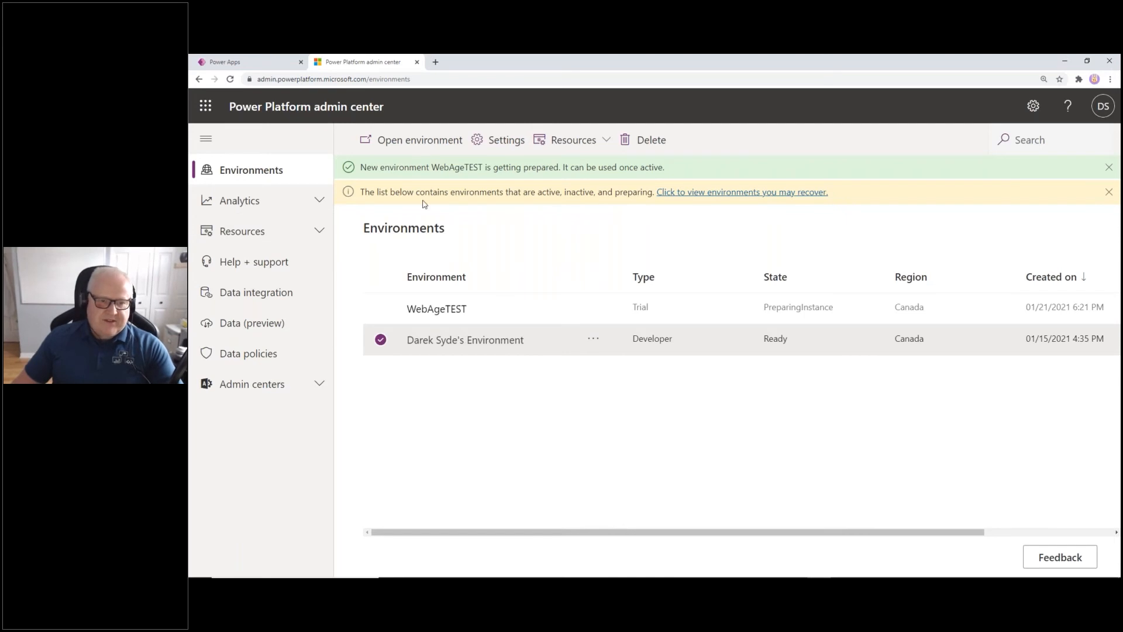
{"action": "left_click", "coordinate": [270, 233]}
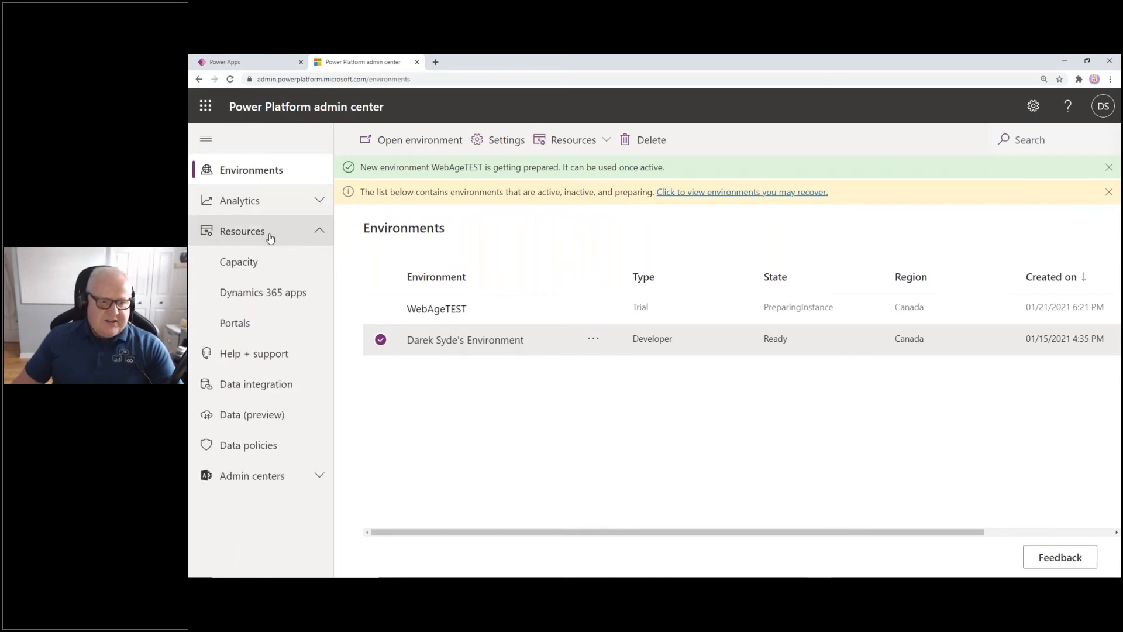
Review the Capacity summary's database, file and log storage, then return to Power Apps
{"action": "left_click", "coordinate": [278, 265]}
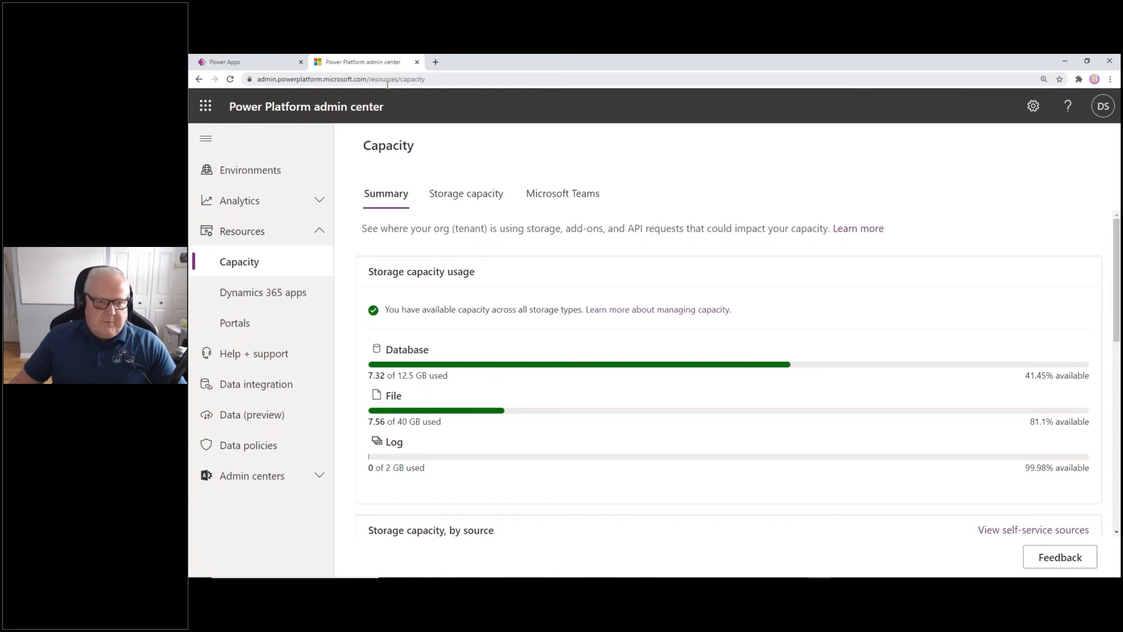
{"action": "left_click", "coordinate": [252, 64]}
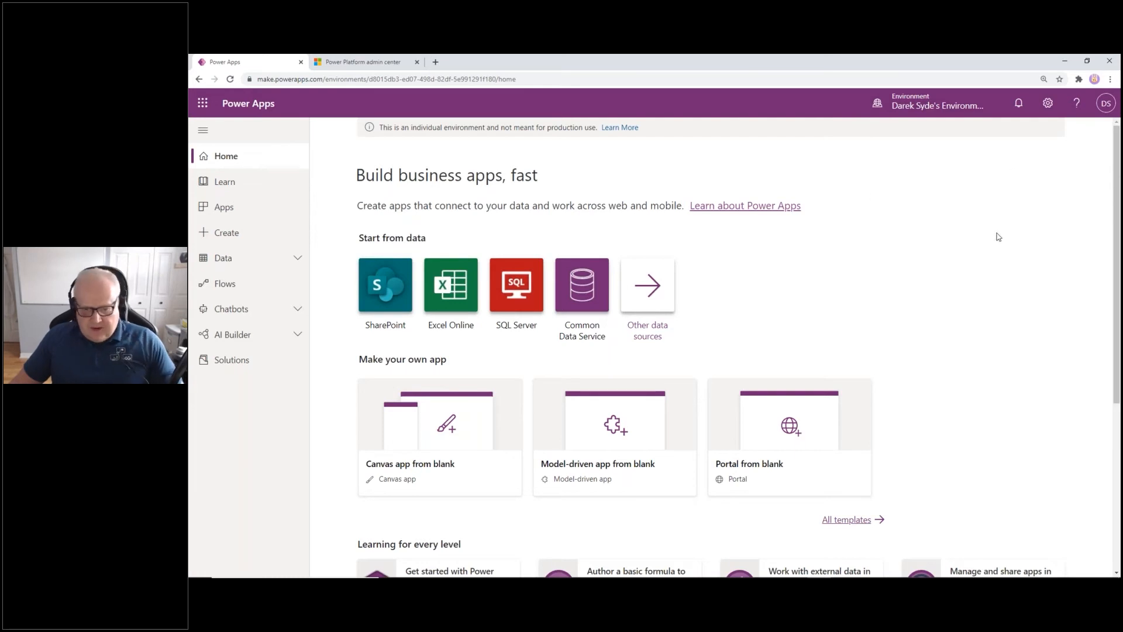
Zoom in the Power Apps home page and scroll down and back to the top
{"action": "key", "text": "ctrl+plus"}
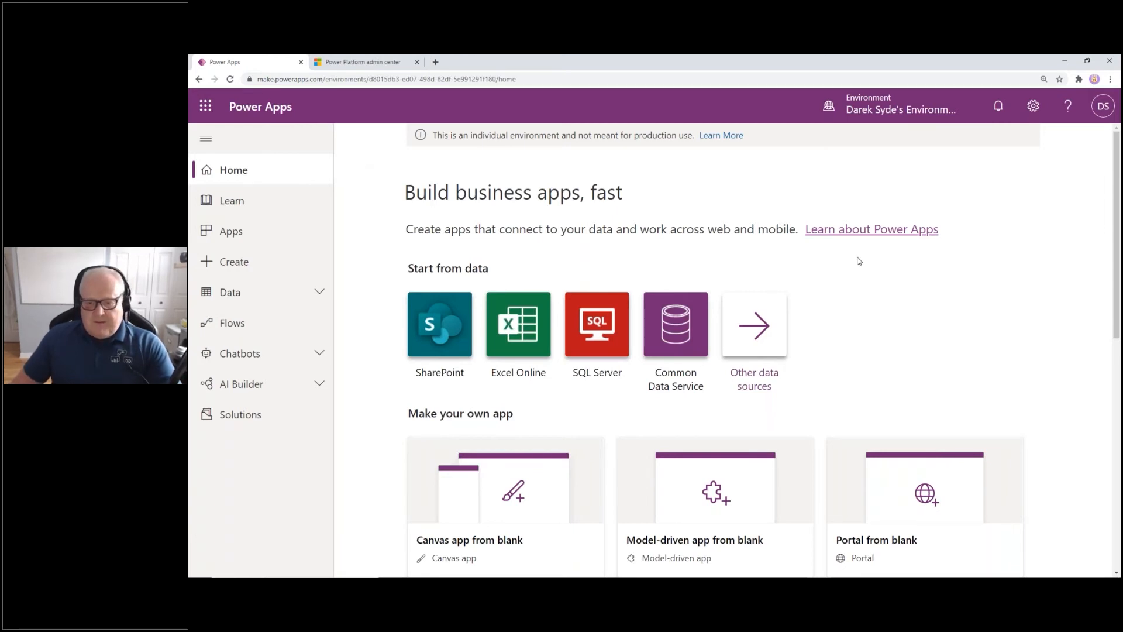
{"action": "scroll", "coordinate": [859, 261], "scroll_direction": "down", "scroll_amount": 3}
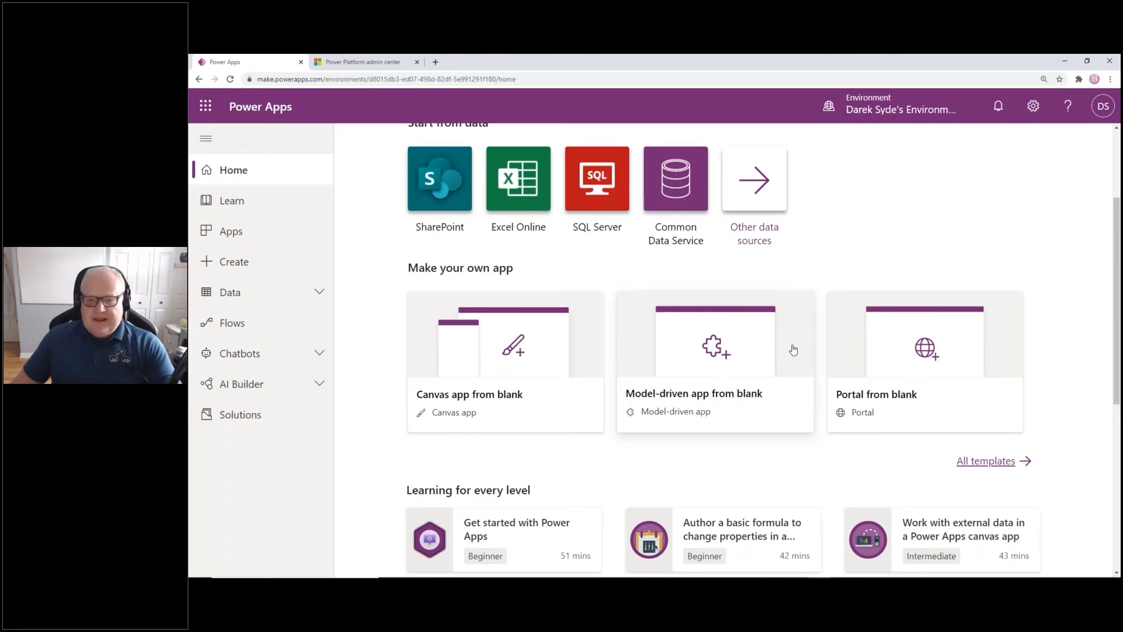
{"action": "scroll", "coordinate": [793, 350], "scroll_direction": "up", "scroll_amount": 3}
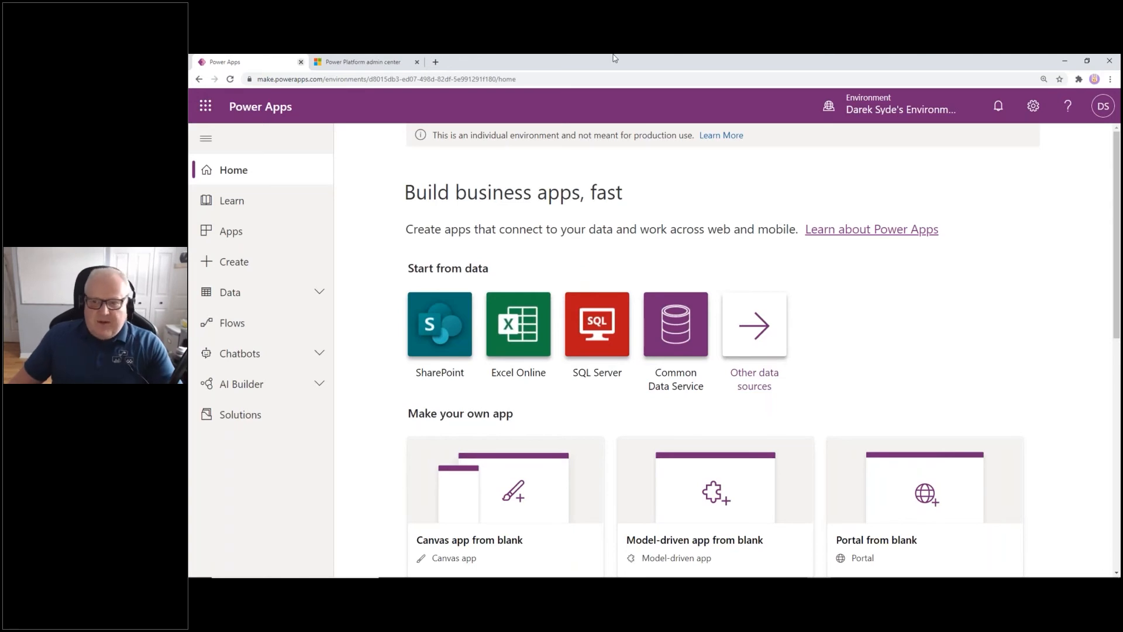
Bring Sample.xlsx to the front and review row 2 from Company across to Total Salary
{"action": "left_click", "coordinate": [1086, 63]}
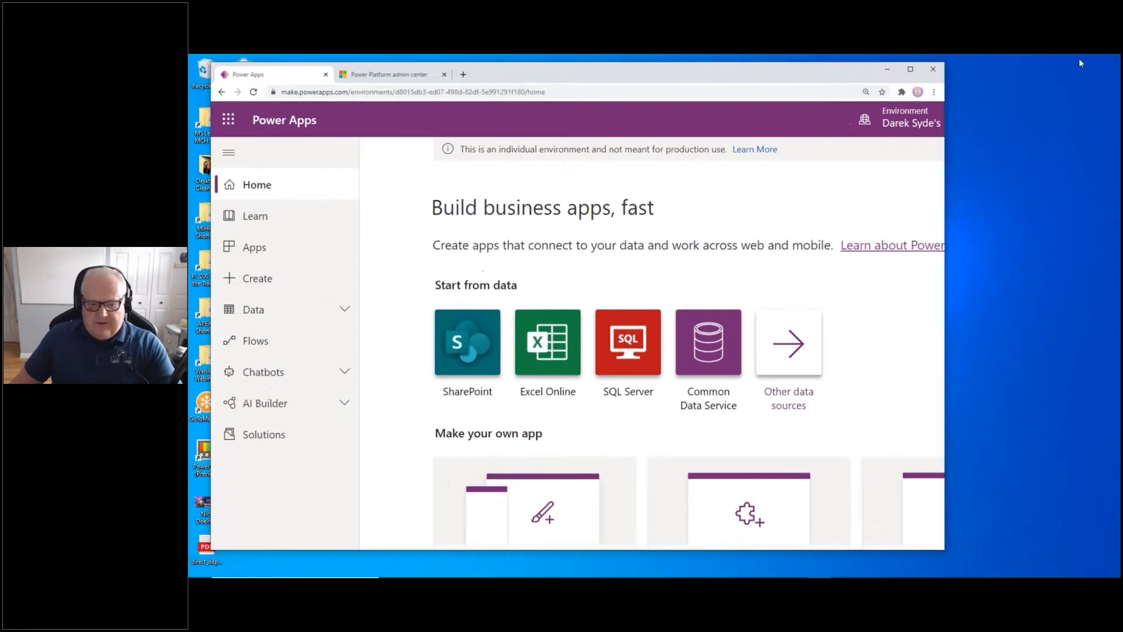
{"action": "left_click", "coordinate": [868, 574]}
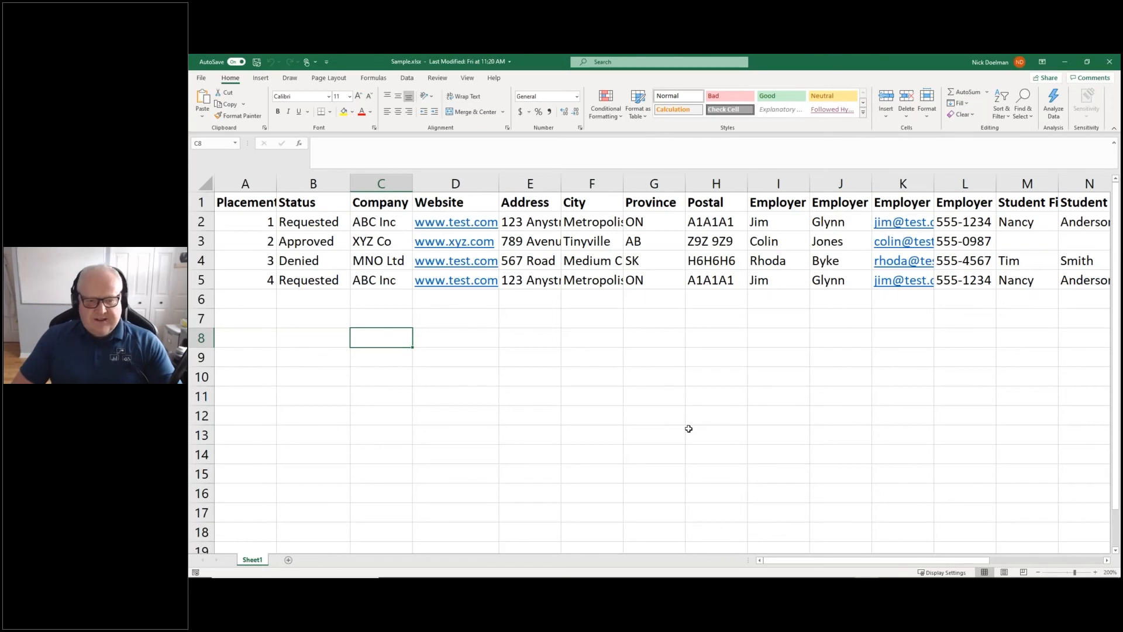
{"action": "key", "text": "Up"}
{"action": "key", "text": "Up"}
{"action": "key", "text": "Up"}
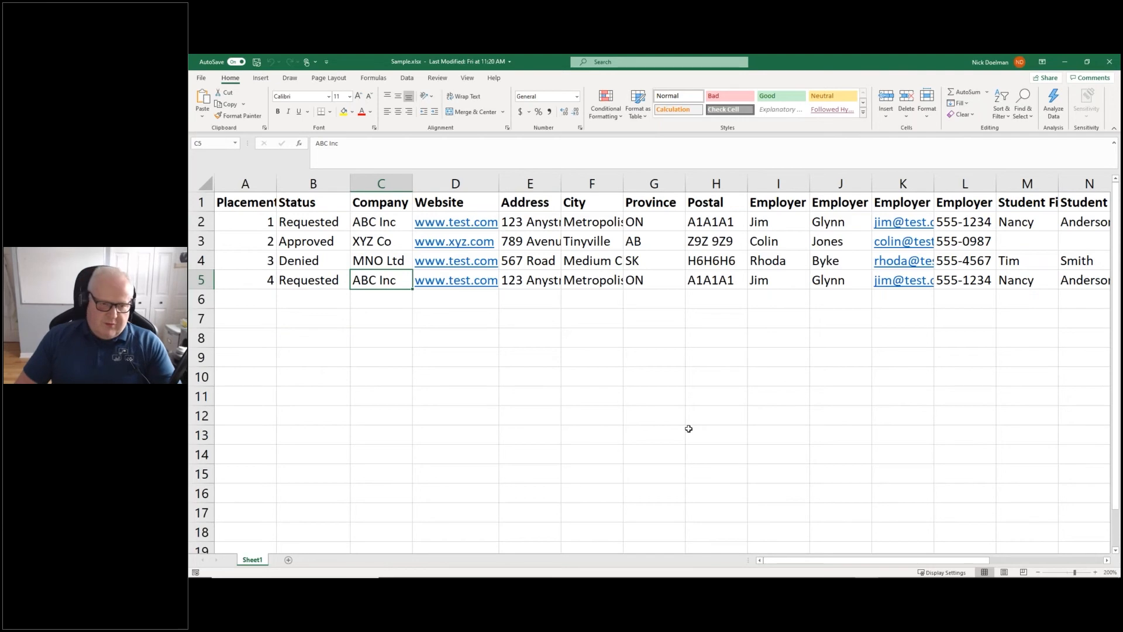
{"action": "key", "text": "Up"}
{"action": "key", "text": "Up"}
{"action": "key", "text": "Up"}
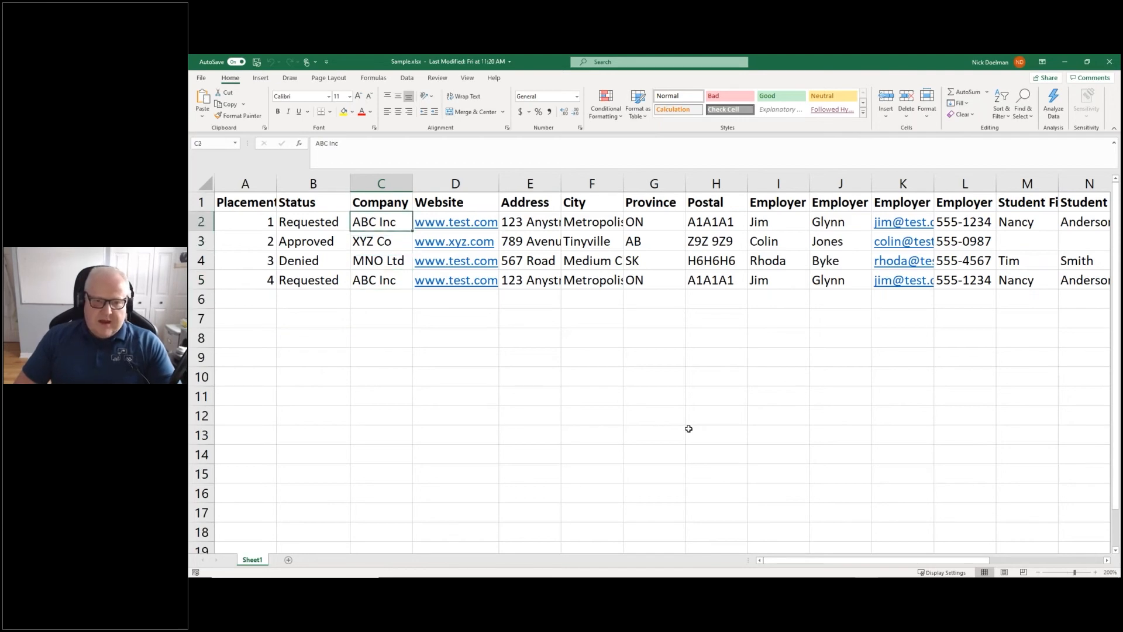
{"action": "key", "text": "Right"}
{"action": "key", "text": "Right"}
{"action": "key", "text": "Right"}
{"action": "key", "text": "Right"}
{"action": "key", "text": "Right"}
{"action": "key", "text": "Right"}
{"action": "key", "text": "Right"}
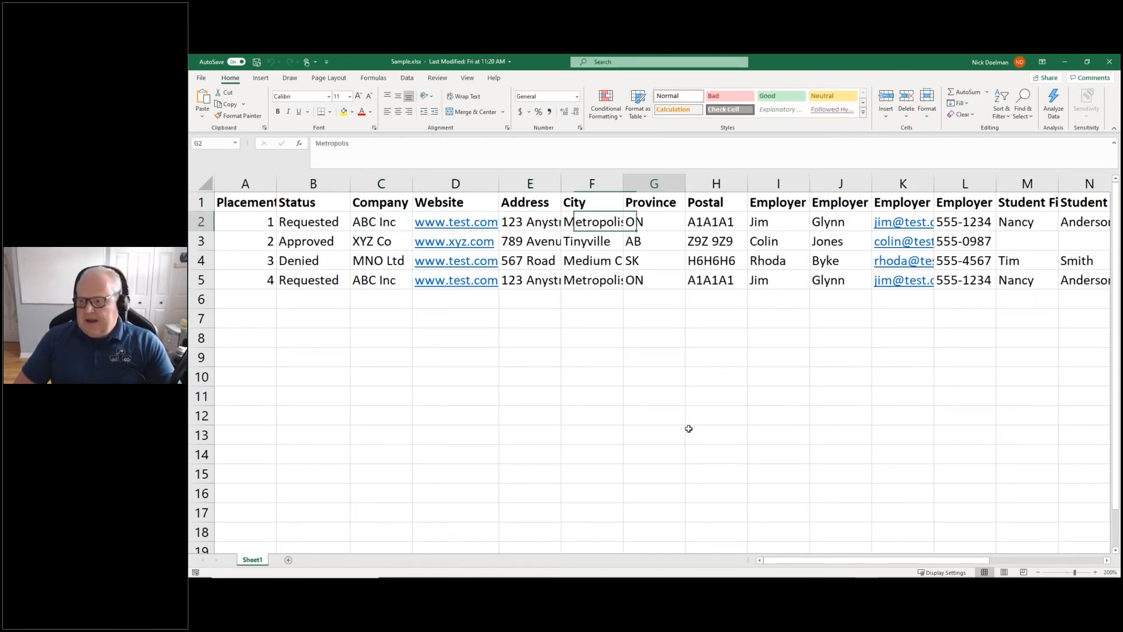
{"action": "key", "text": "Right"}
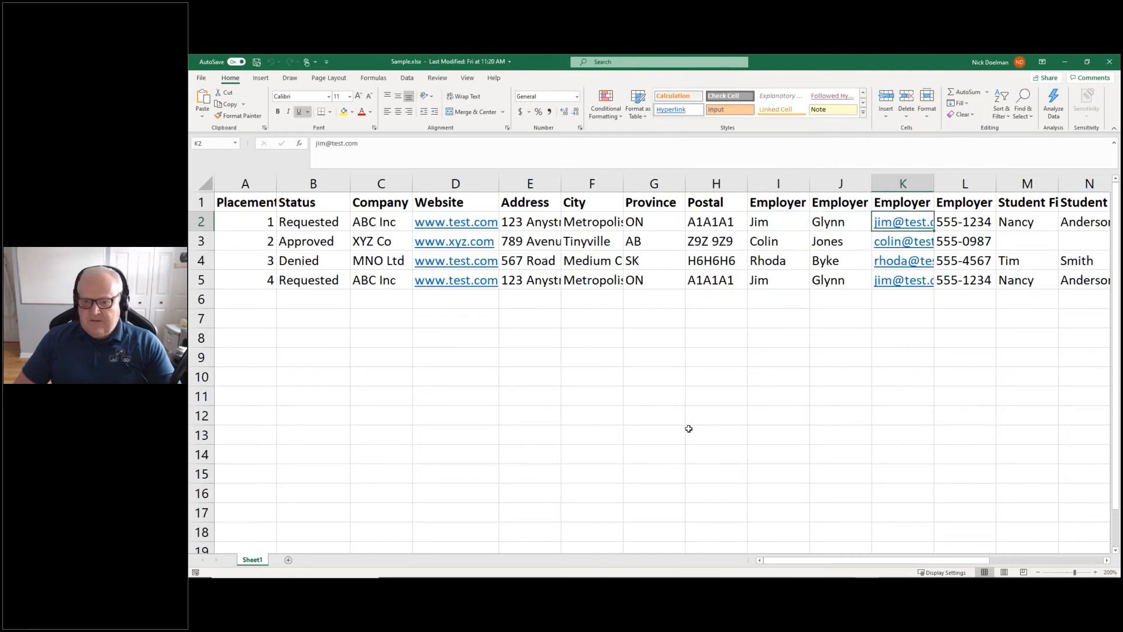
{"action": "key", "text": "Right"}
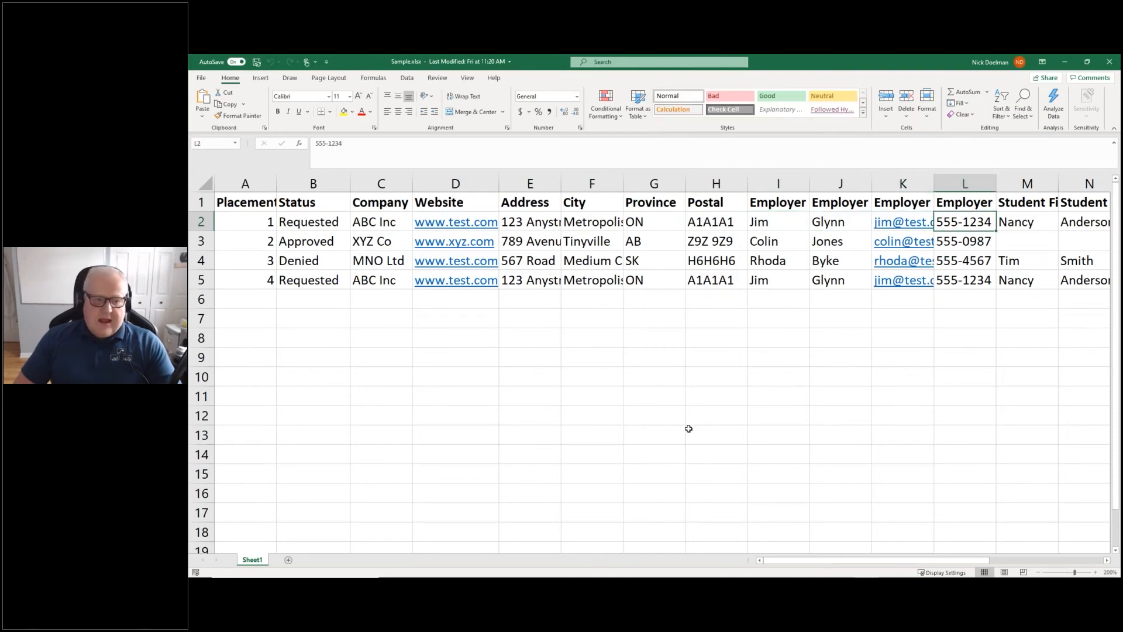
{"action": "key", "text": "Left"}
{"action": "key", "text": "Left"}
{"action": "key", "text": "Left"}
{"action": "key", "text": "Left"}
{"action": "key", "text": "Left"}
{"action": "key", "text": "Left"}
{"action": "key", "text": "Left"}
{"action": "key", "text": "Left"}
{"action": "key", "text": "Left"}
{"action": "key", "text": "Left"}
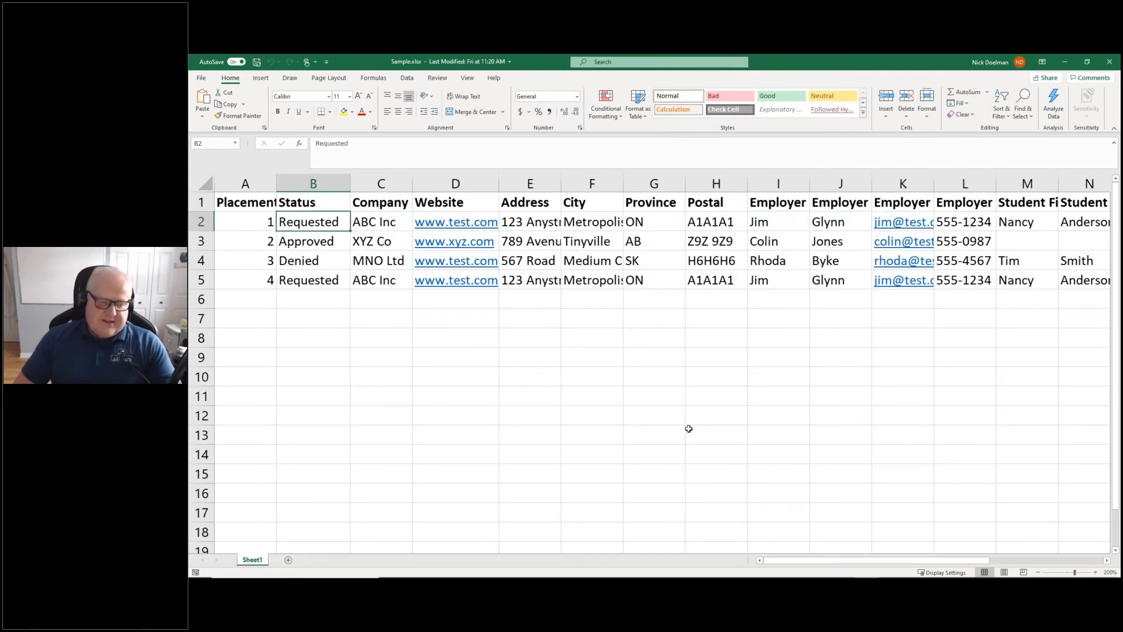
{"action": "key", "text": "Right"}
{"action": "key", "text": "Right"}
{"action": "key", "text": "Right"}
{"action": "key", "text": "Right"}
{"action": "key", "text": "Right"}
{"action": "key", "text": "Right"}
{"action": "key", "text": "Right"}
{"action": "key", "text": "Right"}
{"action": "key", "text": "Right"}
{"action": "key", "text": "Right"}
{"action": "key", "text": "Right"}
{"action": "key", "text": "Right"}
{"action": "key", "text": "Right"}
{"action": "key", "text": "Right"}
{"action": "key", "text": "Right"}
{"action": "key", "text": "Right"}
{"action": "key", "text": "Right"}
{"action": "key", "text": "Right"}
{"action": "key", "text": "Right"}
{"action": "key", "text": "Right"}
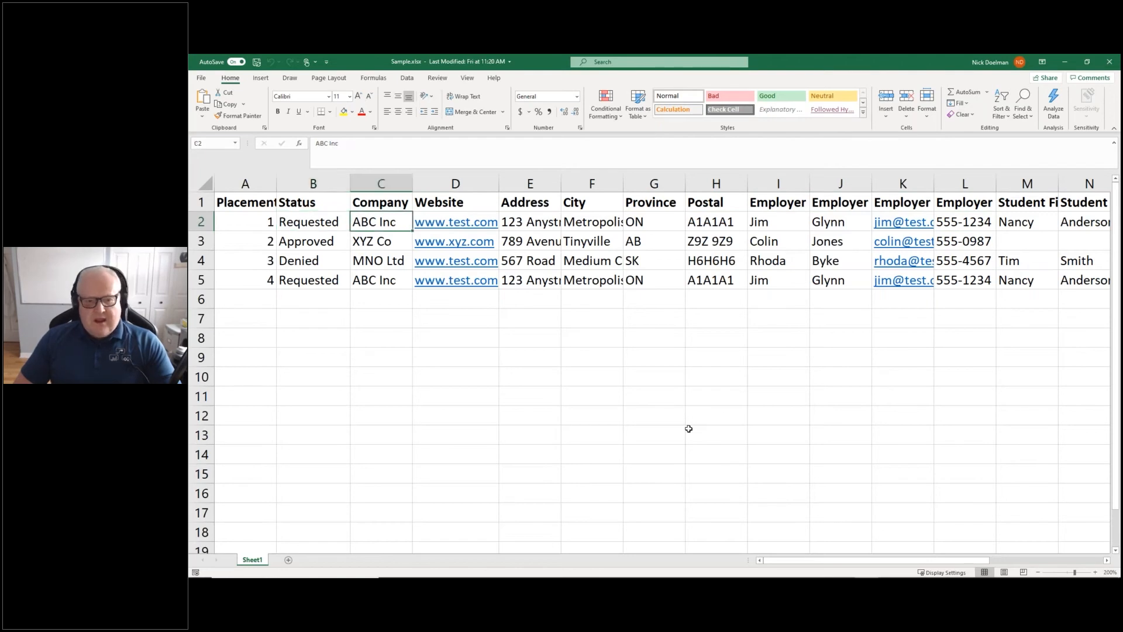
{"action": "key", "text": "Left"}
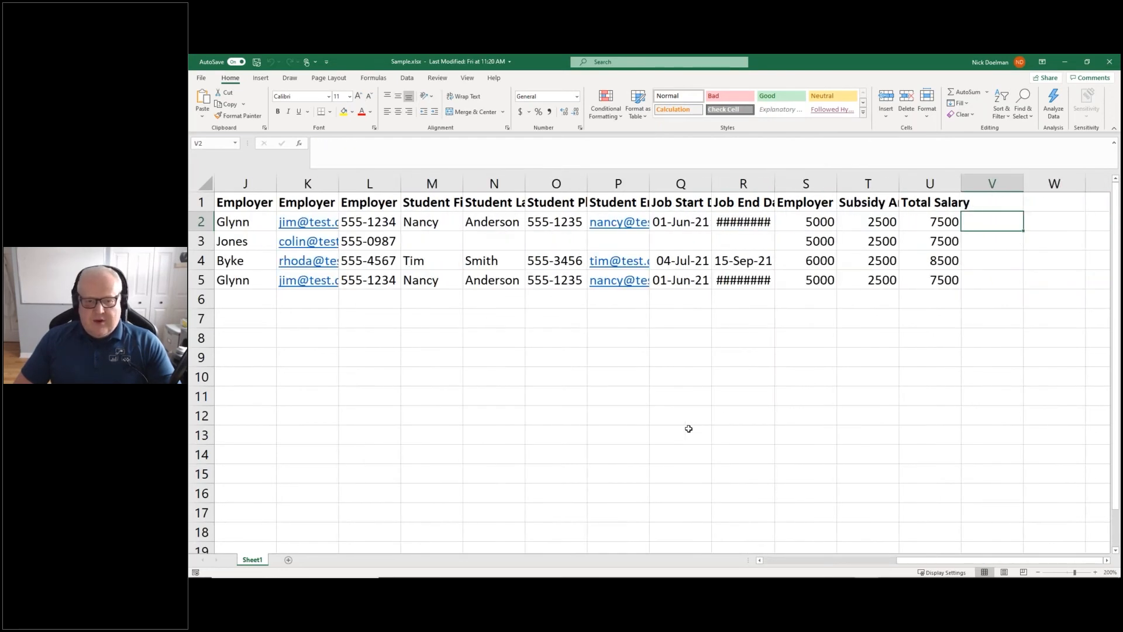
{"action": "key", "text": "Left"}
{"action": "key", "text": "Left"}
{"action": "key", "text": "Left"}
{"action": "key", "text": "Left"}
{"action": "key", "text": "Left"}
{"action": "key", "text": "Left"}
{"action": "key", "text": "Left"}
{"action": "key", "text": "Left"}
{"action": "key", "text": "Left"}
{"action": "key", "text": "Left"}
{"action": "key", "text": "Left"}
{"action": "key", "text": "Left"}
{"action": "key", "text": "Left"}
{"action": "key", "text": "Right"}
{"action": "key", "text": "Right"}
{"action": "key", "text": "Right"}
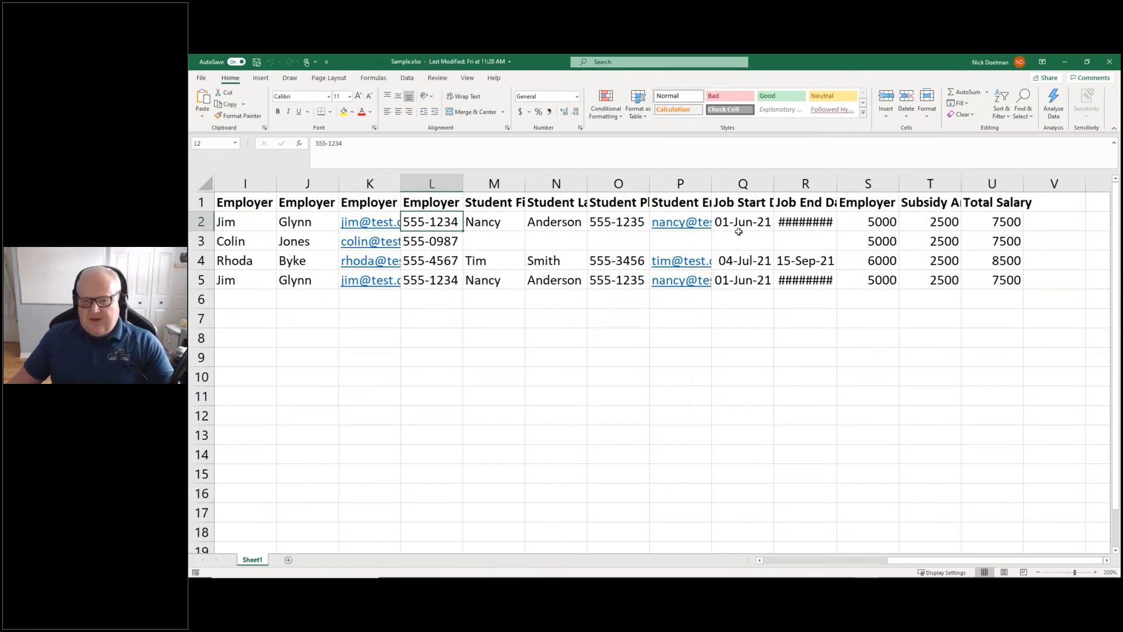
Widen column S to fit the Subsidy Amount header, then open the File backstage
{"action": "left_click_drag", "start_coordinate": [899, 182], "coordinate": [1033, 183]}
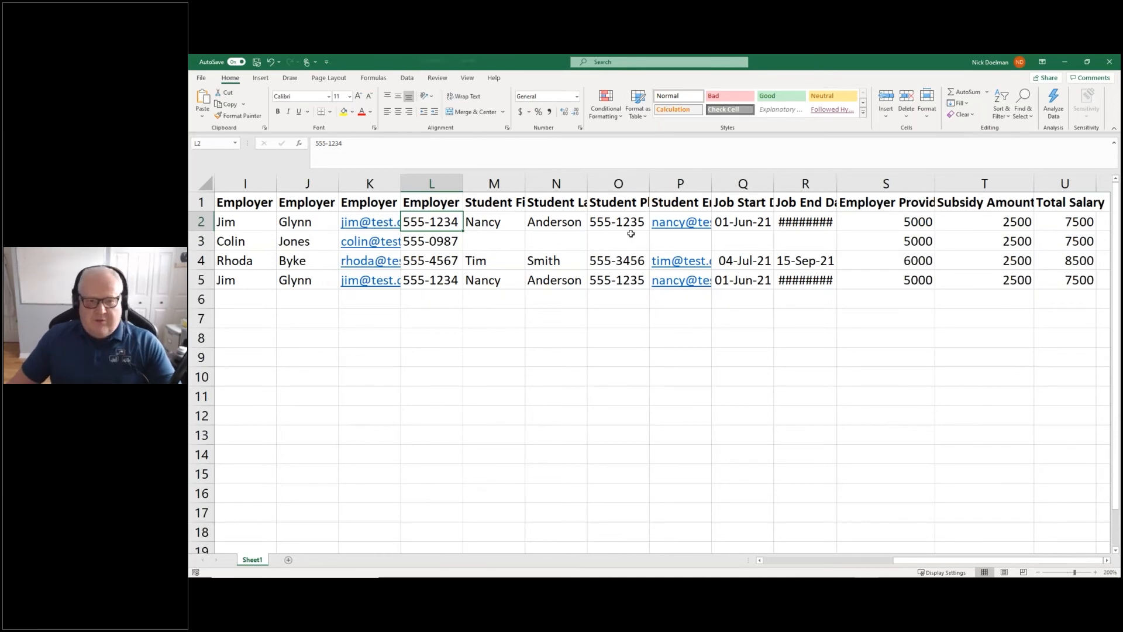
{"action": "left_click", "coordinate": [202, 79]}
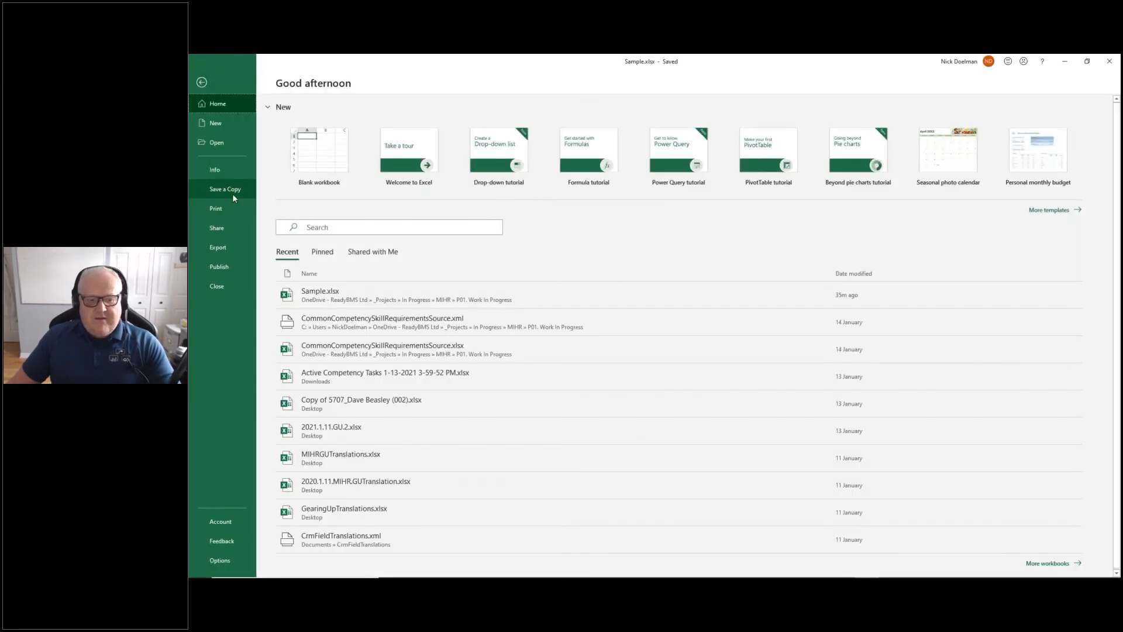
Return from the File backstage to the Sample.xlsx sheet
{"action": "left_click", "coordinate": [203, 83]}
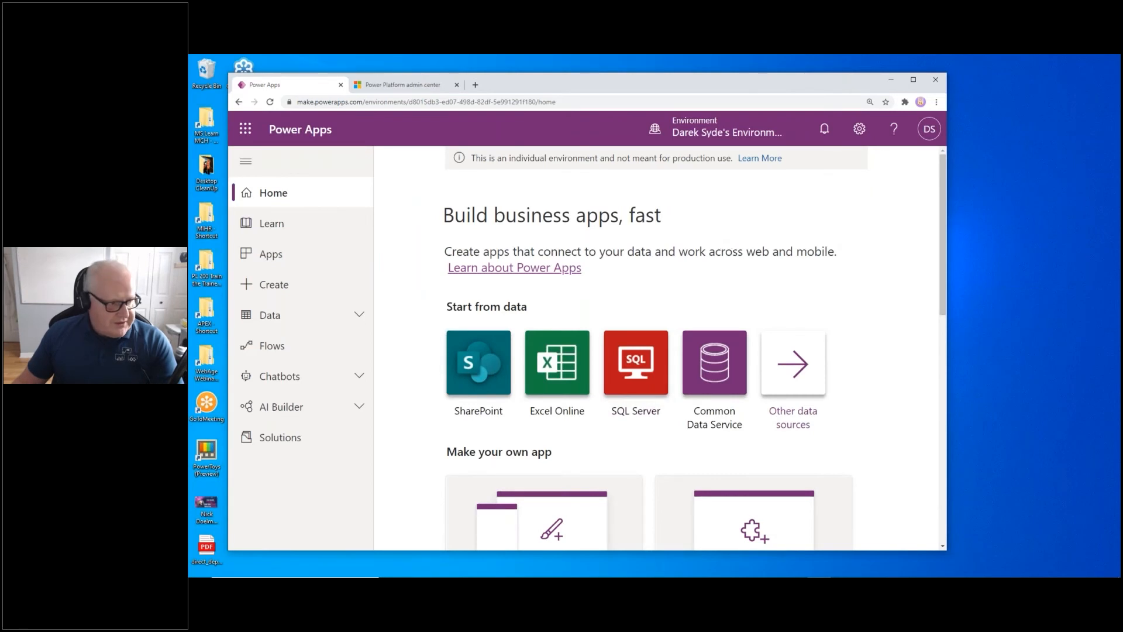
Move PowerPoint here, maximize it, and present slide 14, 'Model Data, Build in Dataverse'
{"action": "left_click_drag", "start_coordinate": [189, 196], "coordinate": [617, 127]}
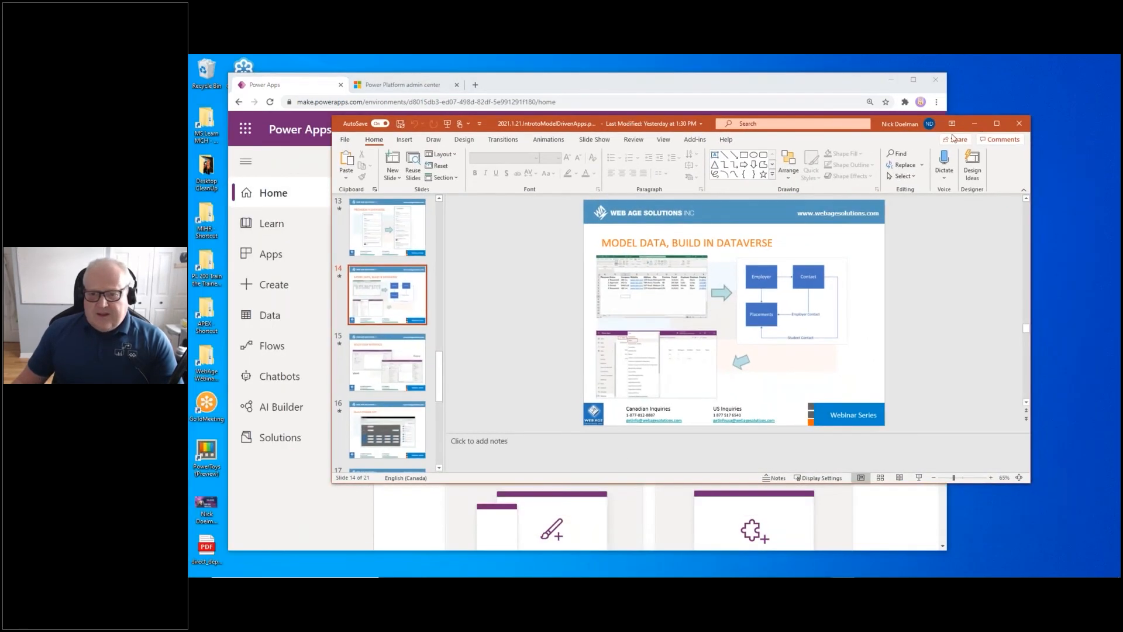
{"action": "left_click", "coordinate": [996, 125]}
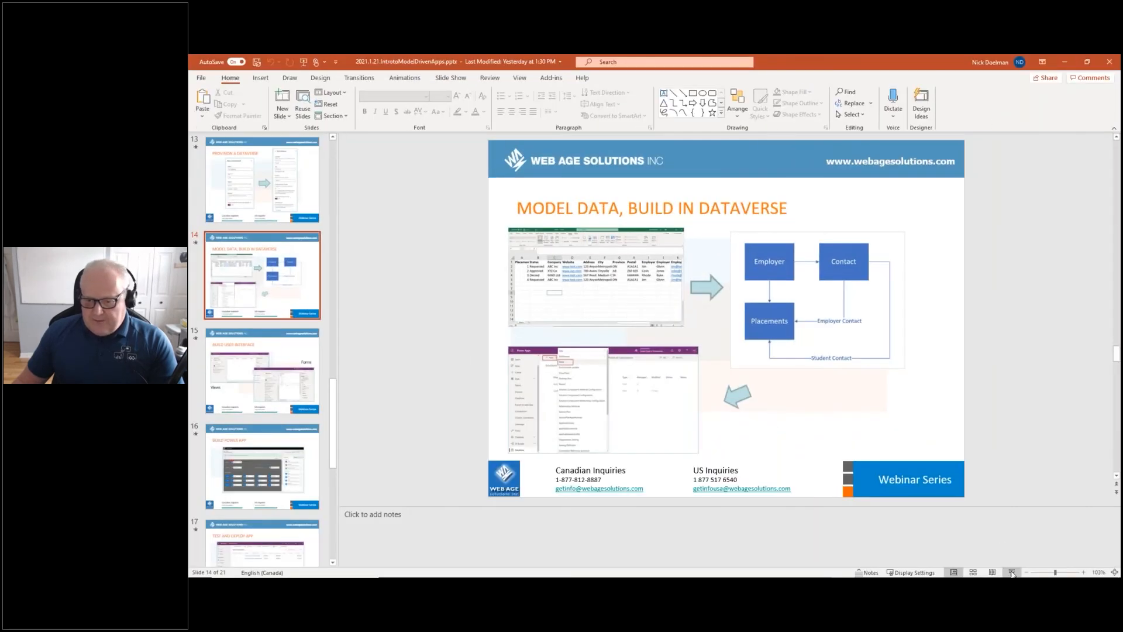
{"action": "left_click", "coordinate": [1011, 572]}
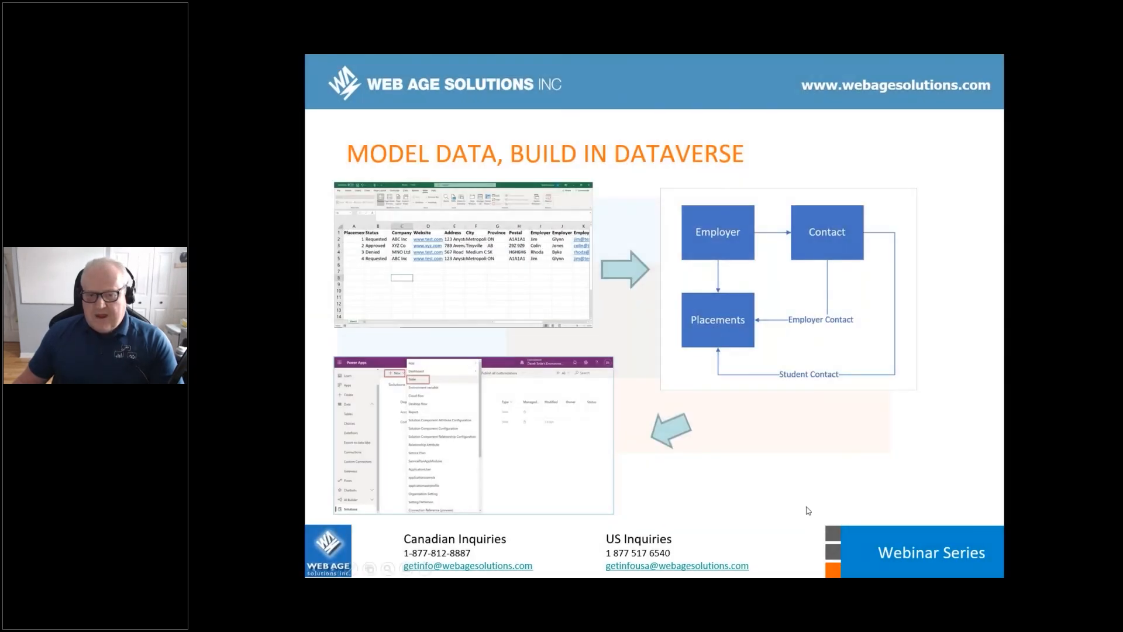
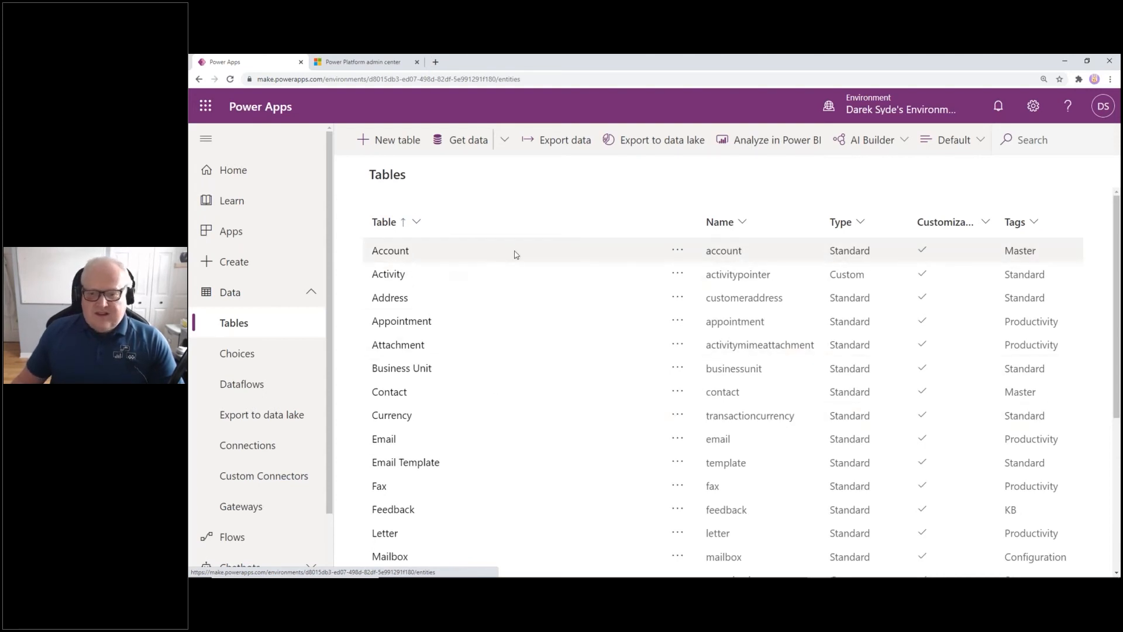
Browse the Account table's columns, then open the Contact table's column list
{"action": "left_click", "coordinate": [398, 251]}
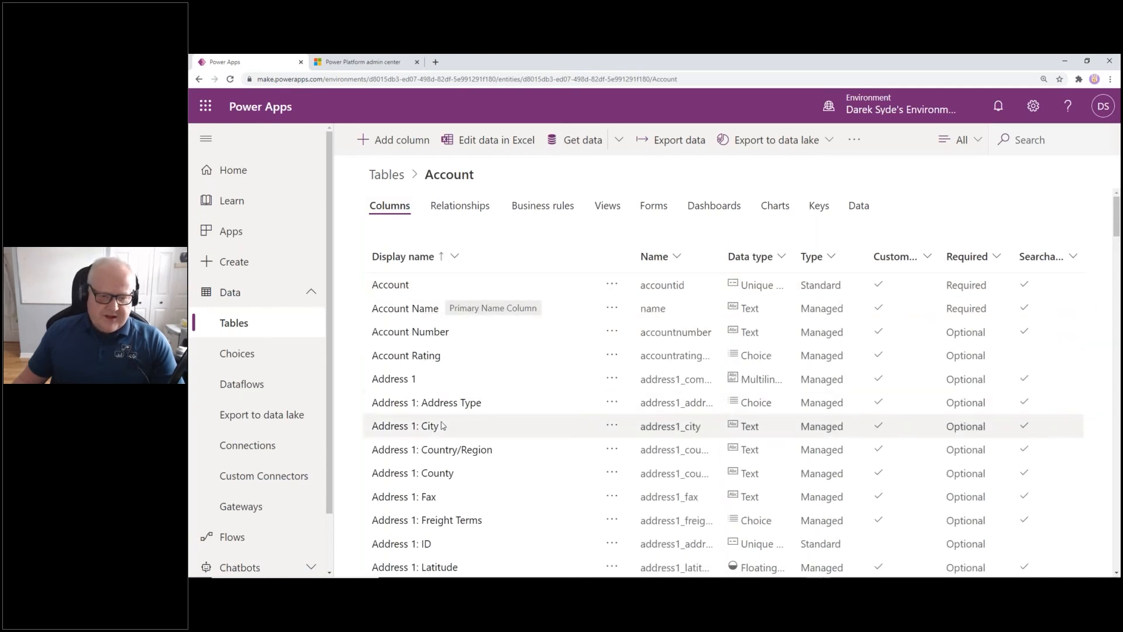
{"action": "scroll", "coordinate": [453, 398], "scroll_direction": "down", "scroll_amount": 3}
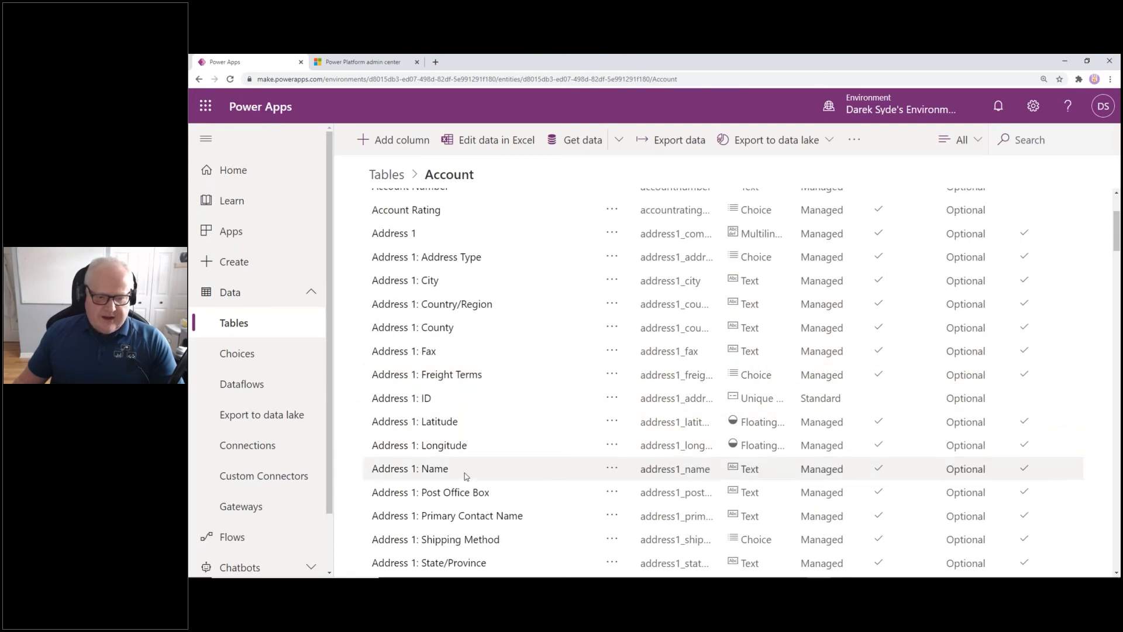
{"action": "scroll", "coordinate": [465, 471], "scroll_direction": "down", "scroll_amount": 1}
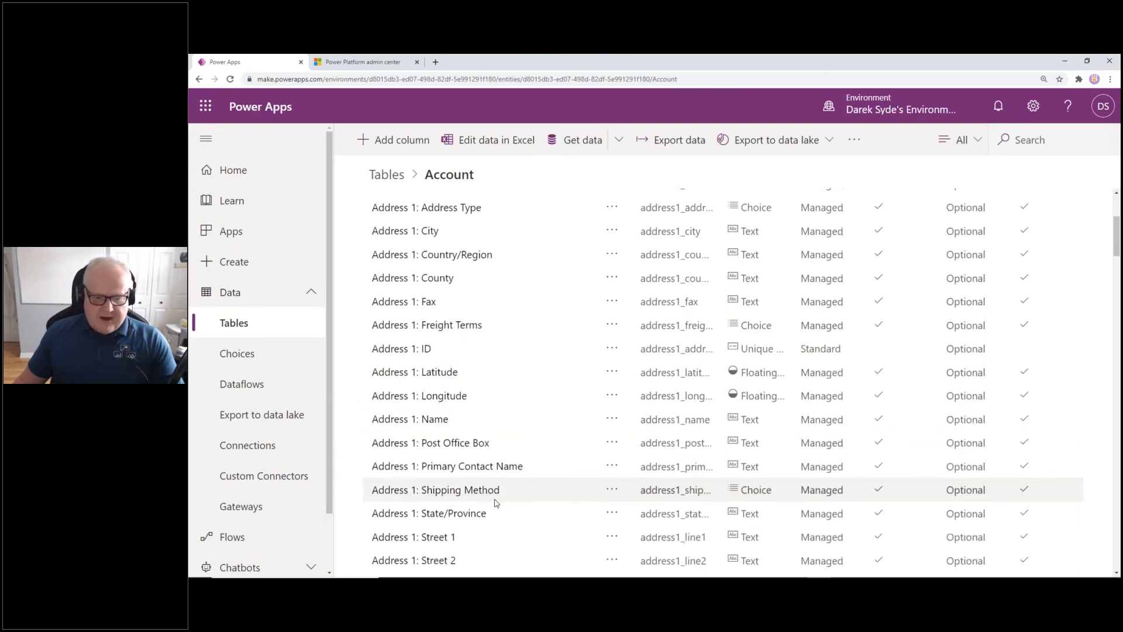
{"action": "scroll", "coordinate": [496, 503], "scroll_direction": "down", "scroll_amount": 1}
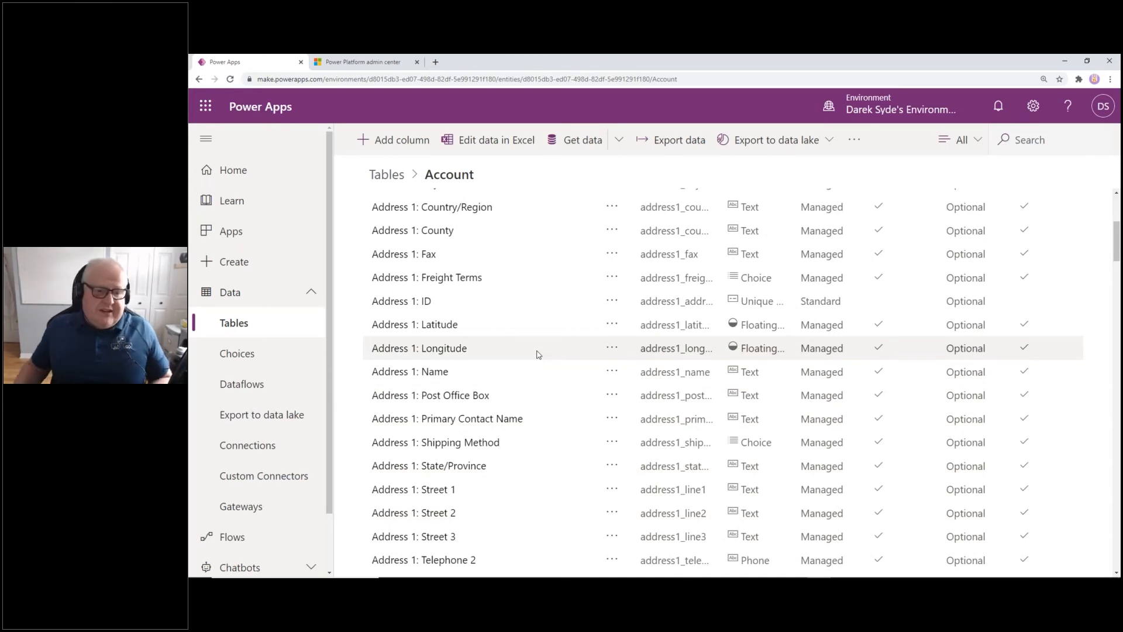
{"action": "left_click", "coordinate": [386, 175]}
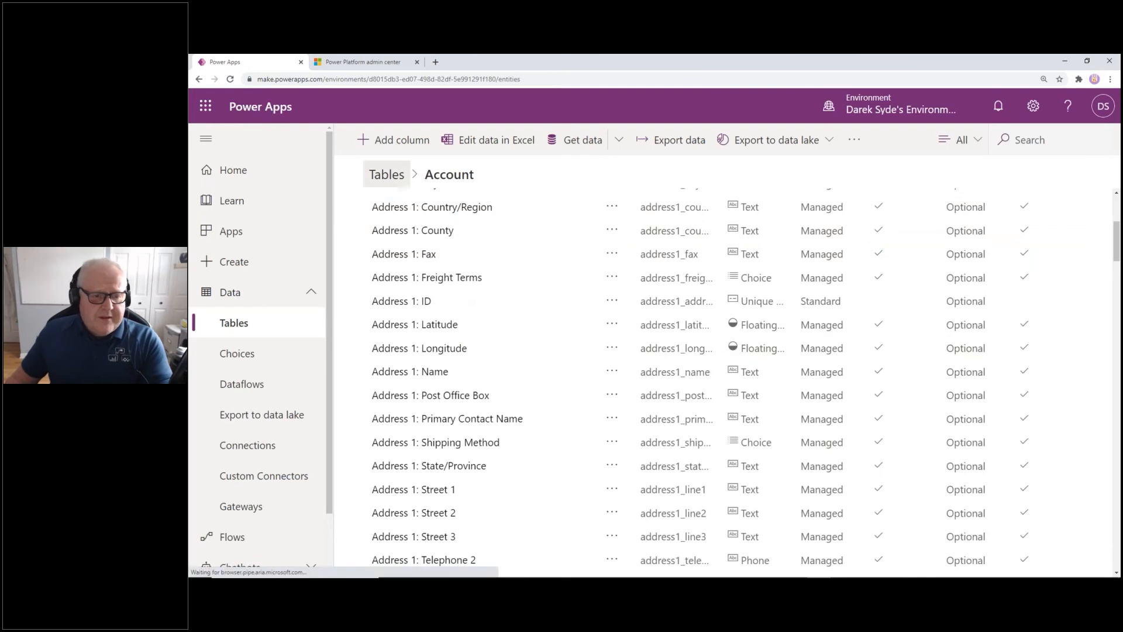
{"action": "left_click", "coordinate": [400, 394]}
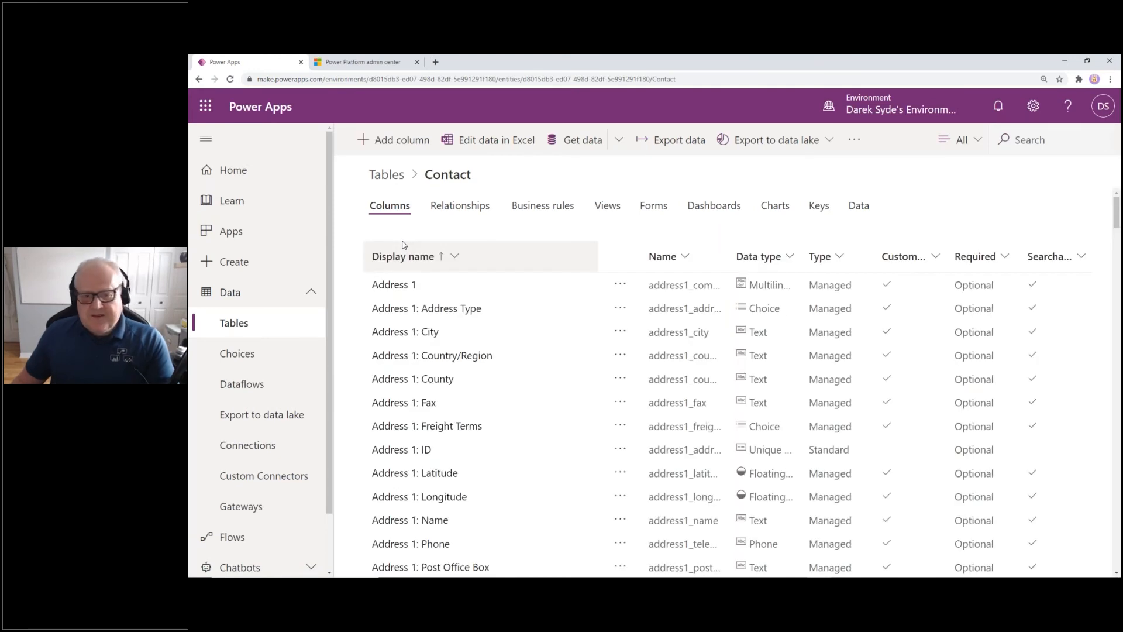
{"action": "scroll", "coordinate": [501, 411], "scroll_direction": "down", "scroll_amount": 5}
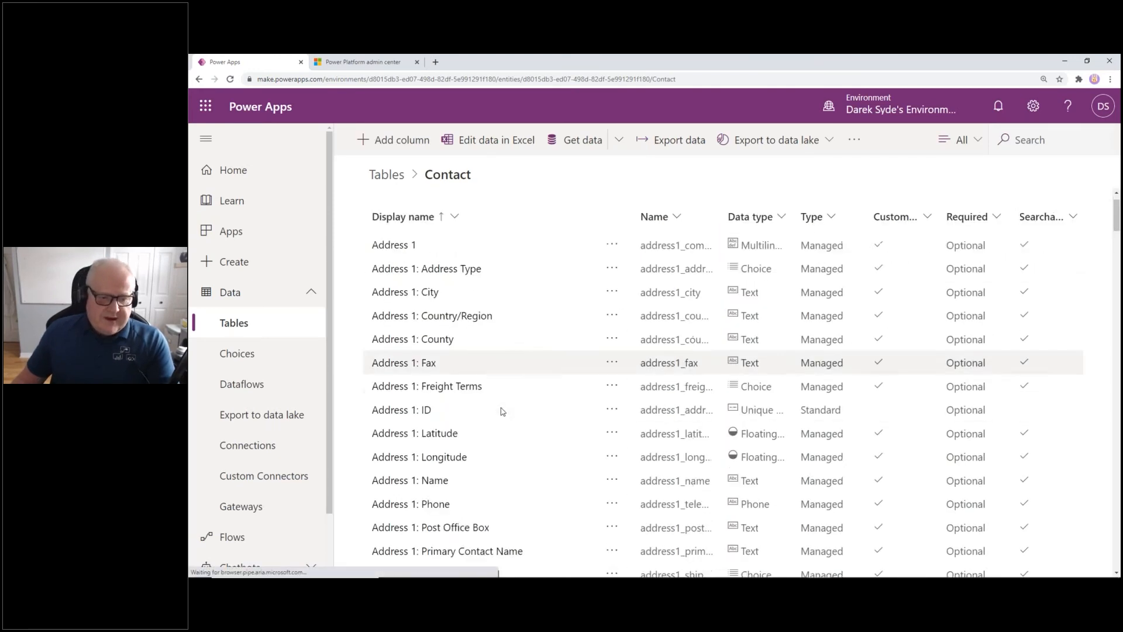
{"action": "scroll", "coordinate": [501, 412], "scroll_direction": "down", "scroll_amount": 1}
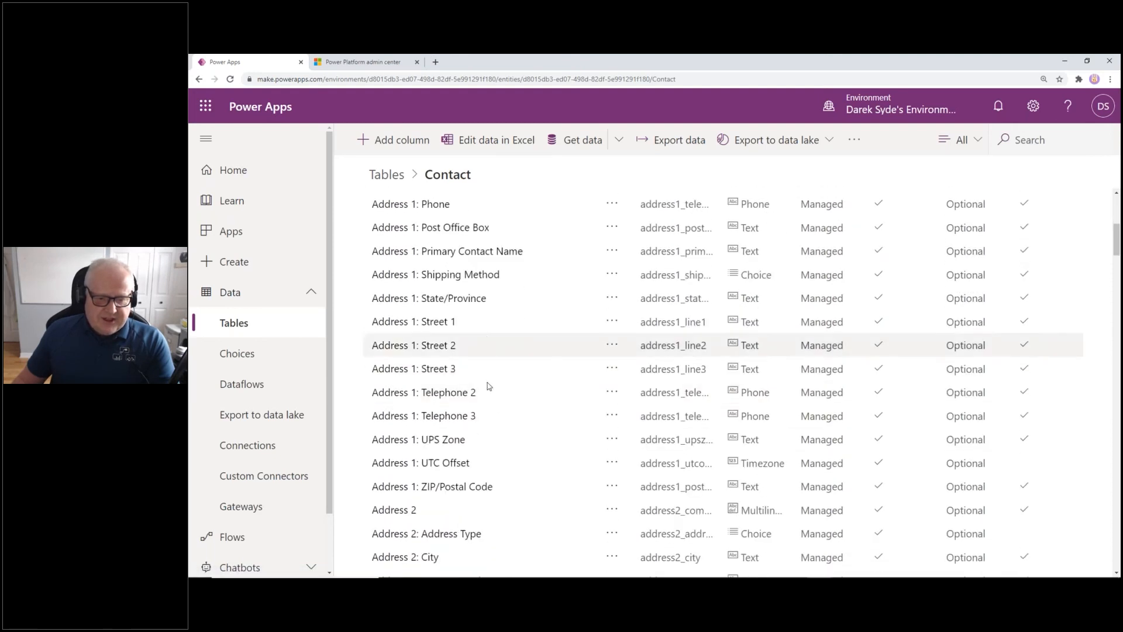
{"action": "scroll", "coordinate": [524, 419], "scroll_direction": "up", "scroll_amount": 3}
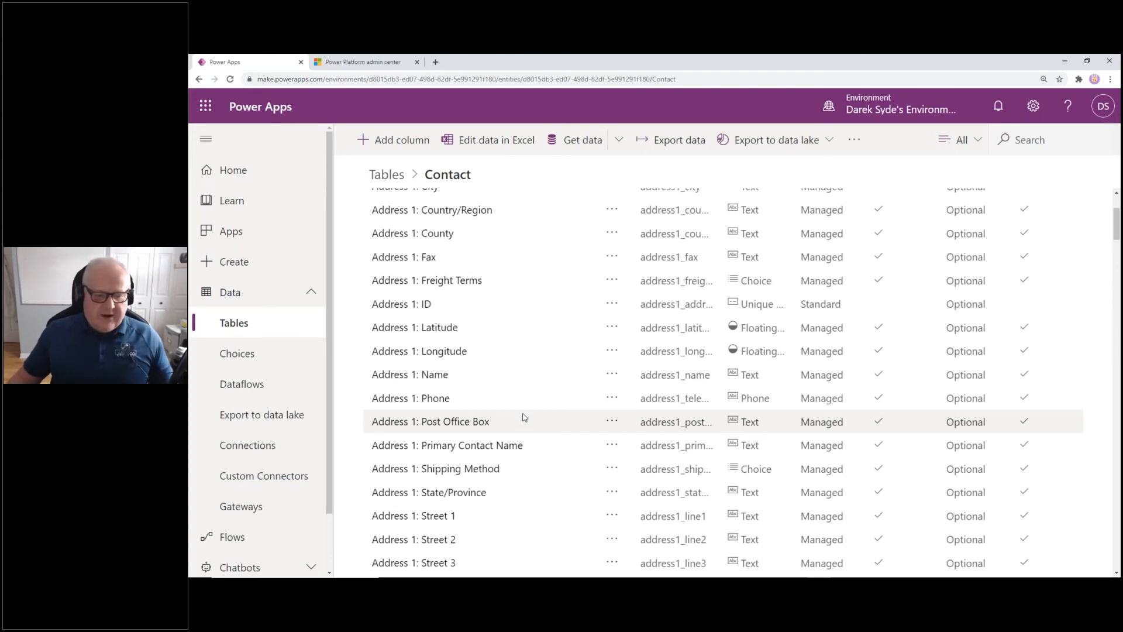
{"action": "scroll", "coordinate": [533, 411], "scroll_direction": "down", "scroll_amount": 8}
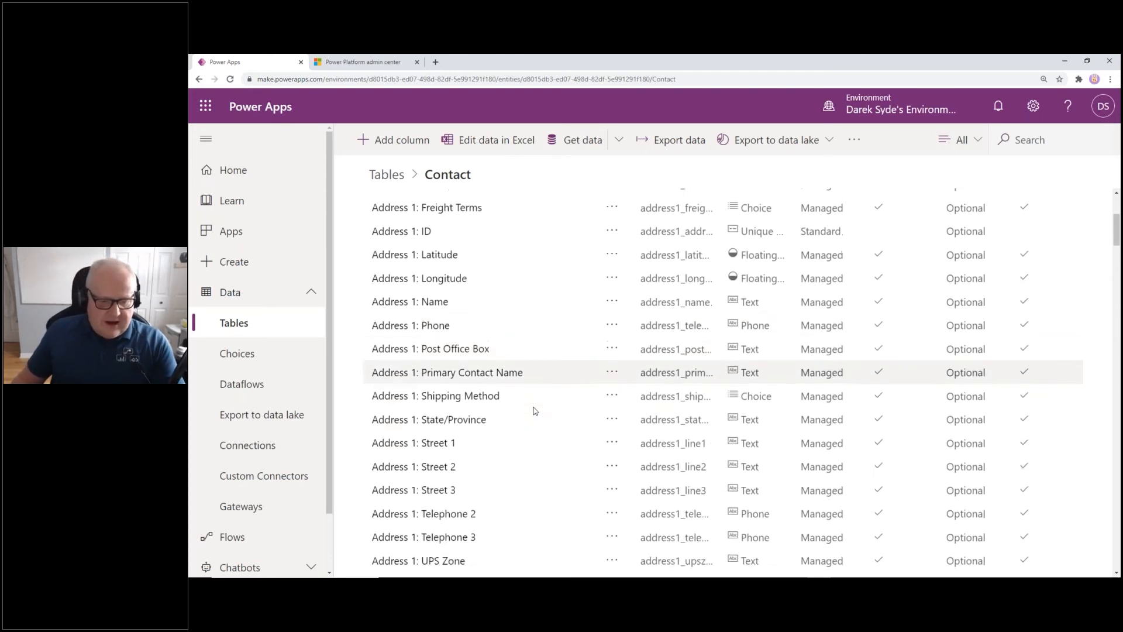
{"action": "scroll", "coordinate": [533, 410], "scroll_direction": "down", "scroll_amount": 20}
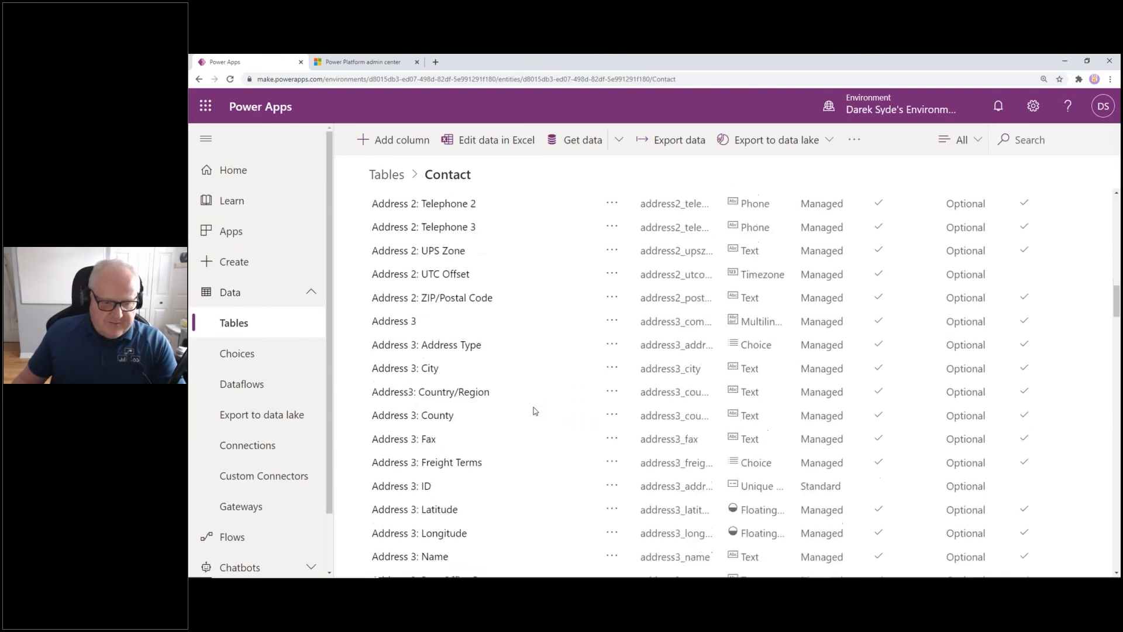
Filter Contact columns by 'parent' and inspect Company Name's advanced options without changes
{"action": "left_click", "coordinate": [1029, 140]}
{"action": "type", "text": "parent"}
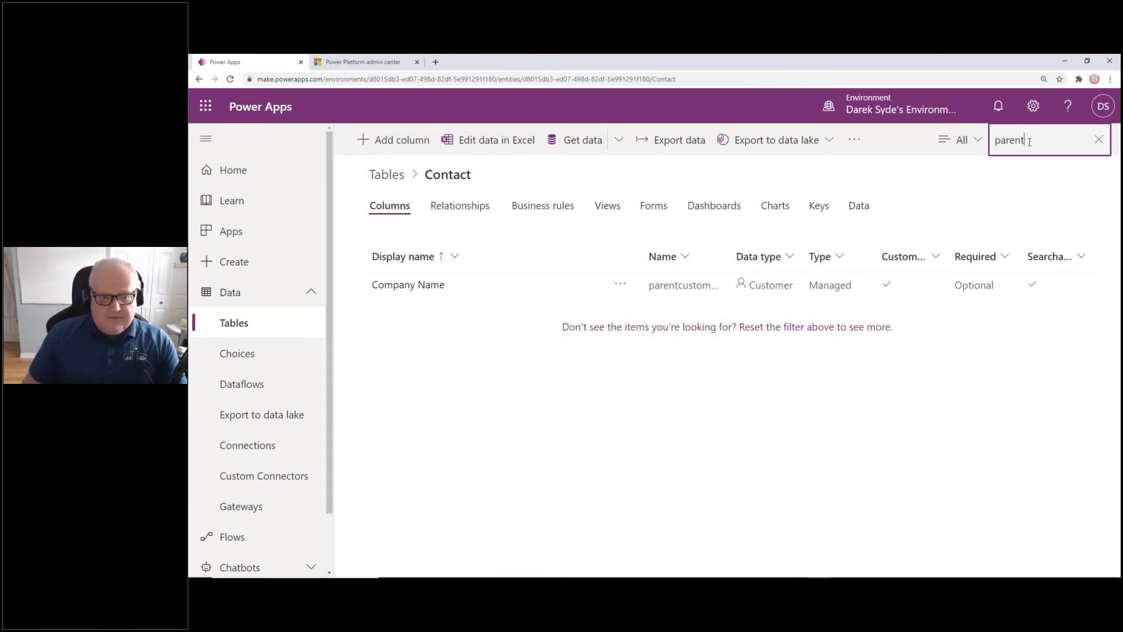
{"action": "left_click", "coordinate": [517, 285]}
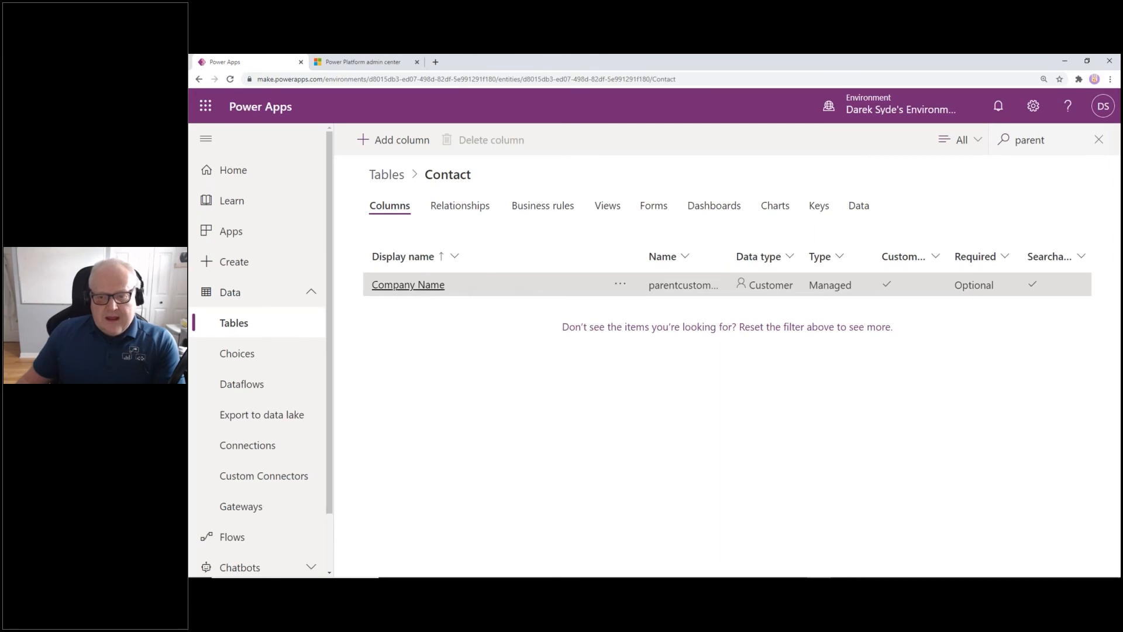
{"action": "left_click", "coordinate": [440, 286]}
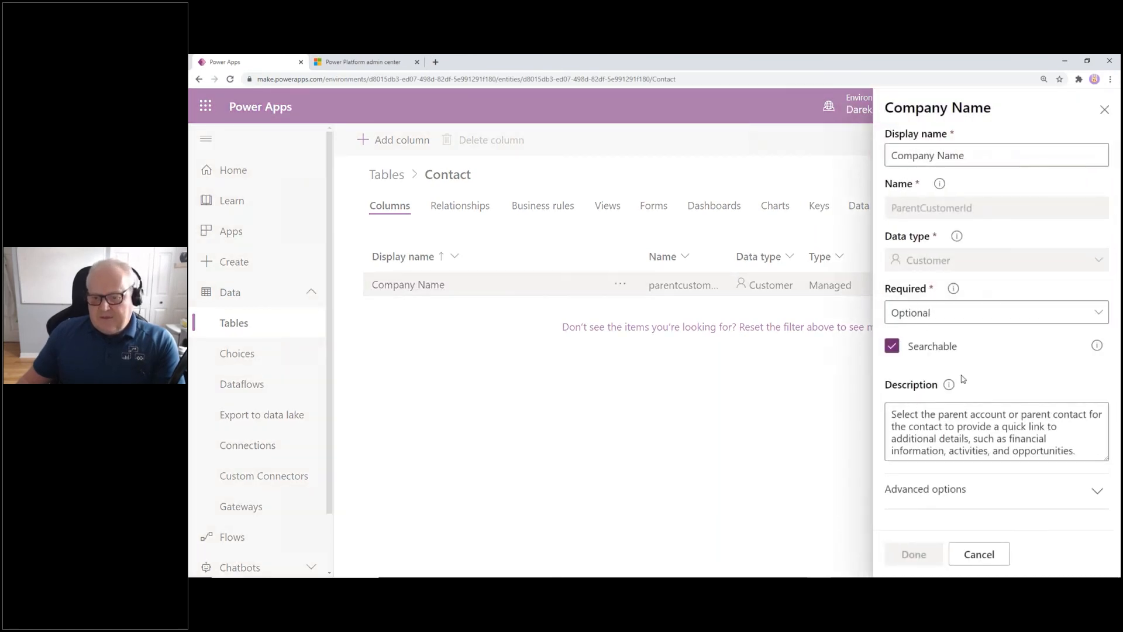
{"action": "left_click", "coordinate": [957, 490]}
{"action": "scroll", "coordinate": [998, 403], "scroll_direction": "down", "scroll_amount": 2}
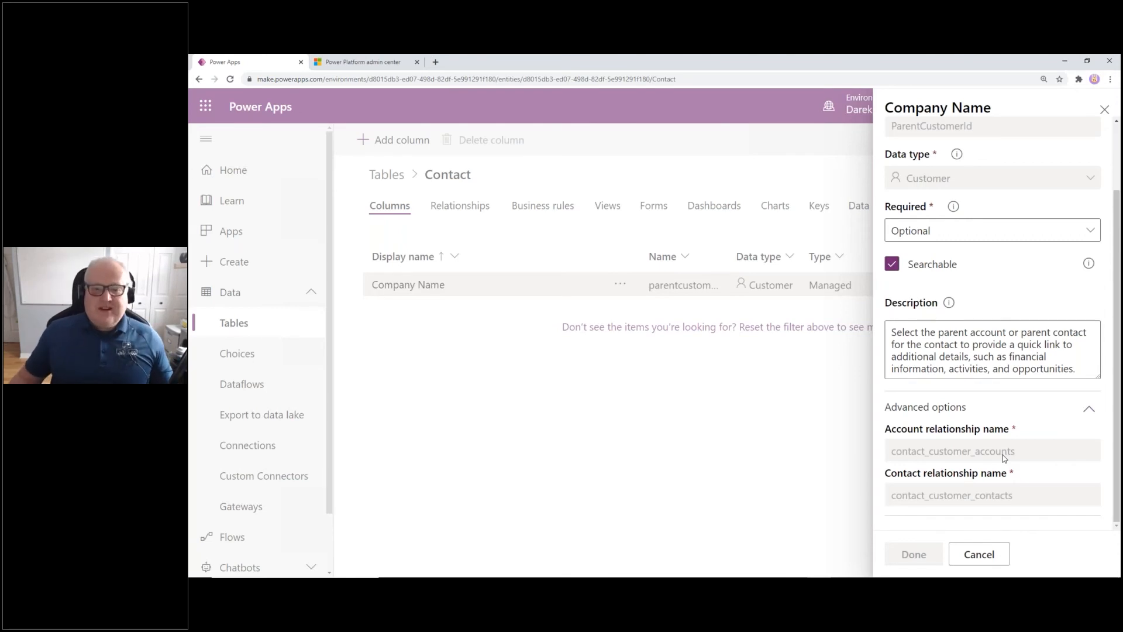
{"action": "left_click", "coordinate": [1103, 112]}
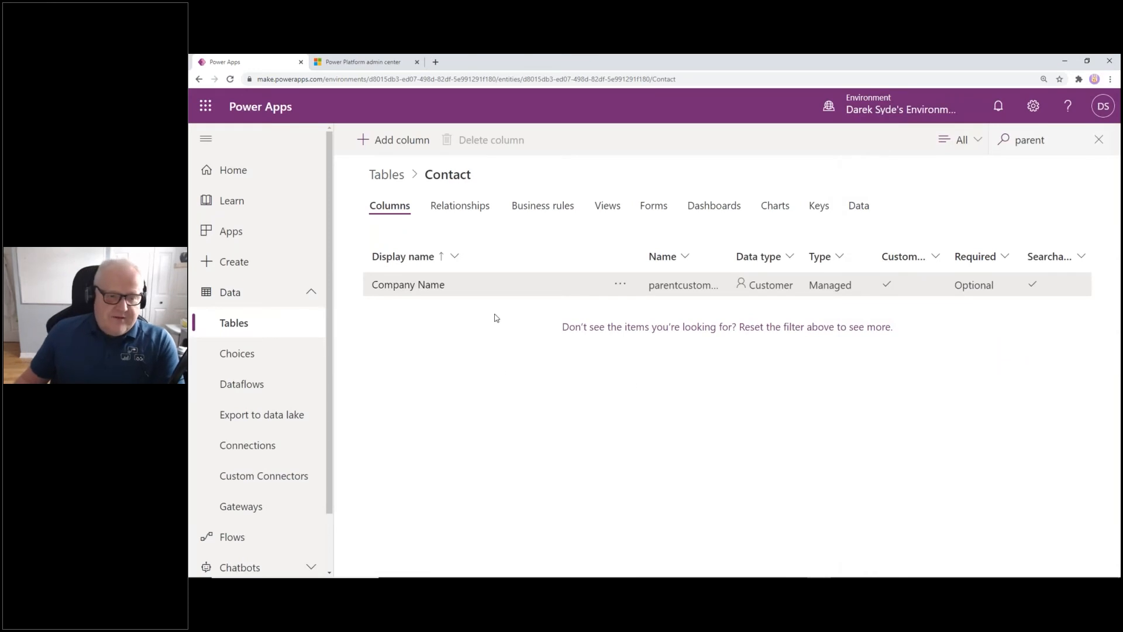
Scroll through all tables, then go to the Solutions list to find Placement Tracking
{"action": "left_click", "coordinate": [387, 174]}
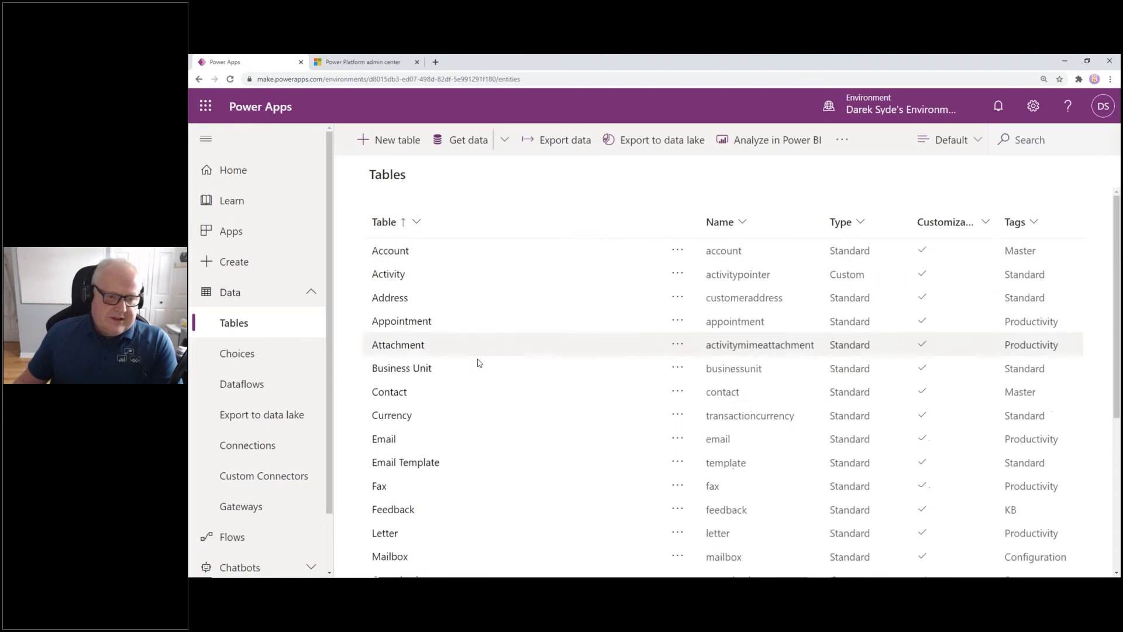
{"action": "scroll", "coordinate": [502, 443], "scroll_direction": "down", "scroll_amount": 2}
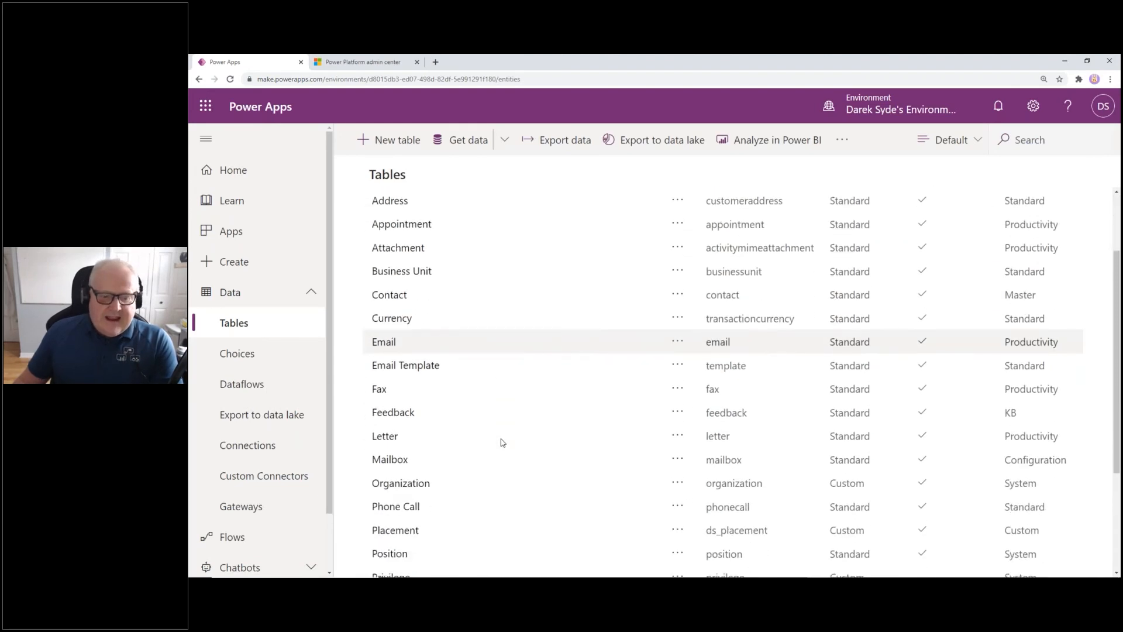
{"action": "scroll", "coordinate": [501, 442], "scroll_direction": "down", "scroll_amount": 3}
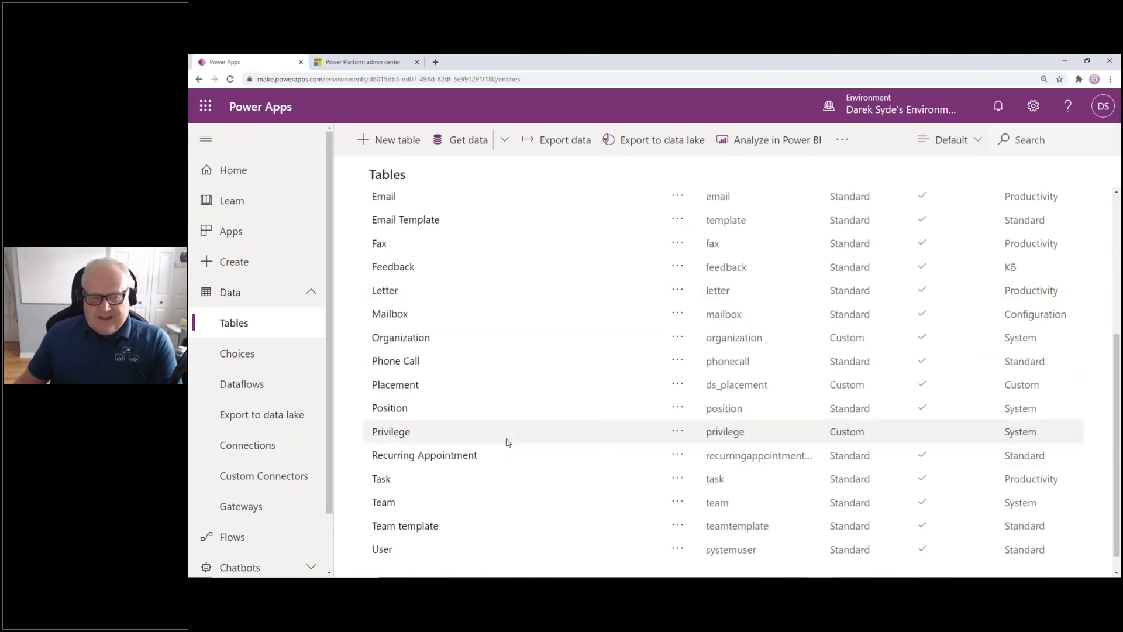
{"action": "scroll", "coordinate": [507, 443], "scroll_direction": "up", "scroll_amount": 1}
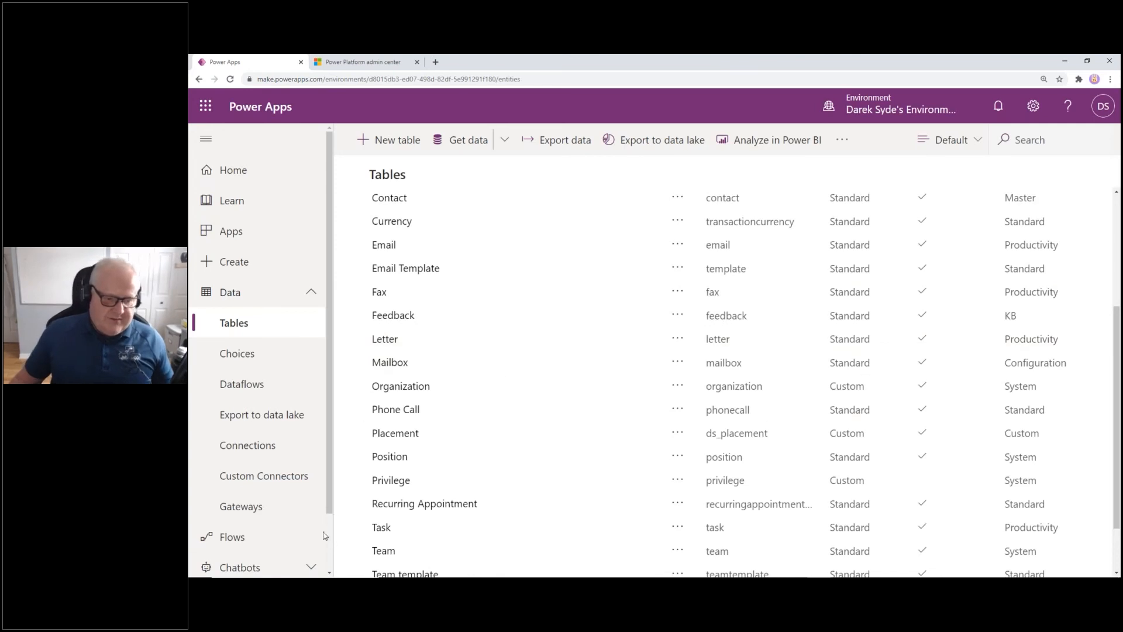
{"action": "scroll", "coordinate": [316, 492], "scroll_direction": "down", "scroll_amount": 2}
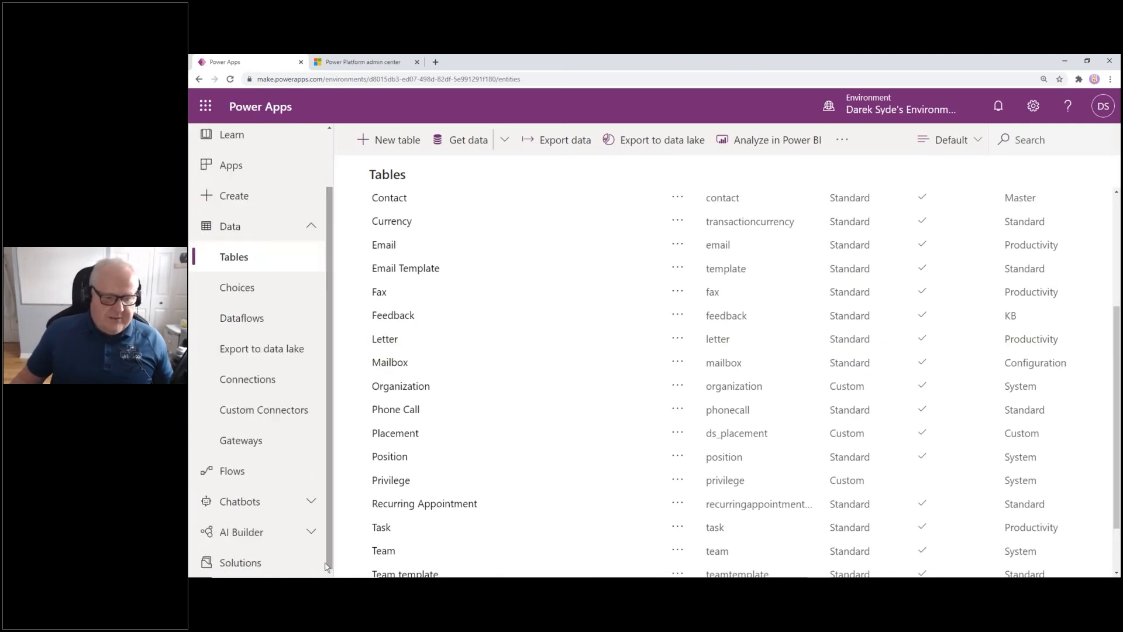
{"action": "left_click", "coordinate": [259, 565]}
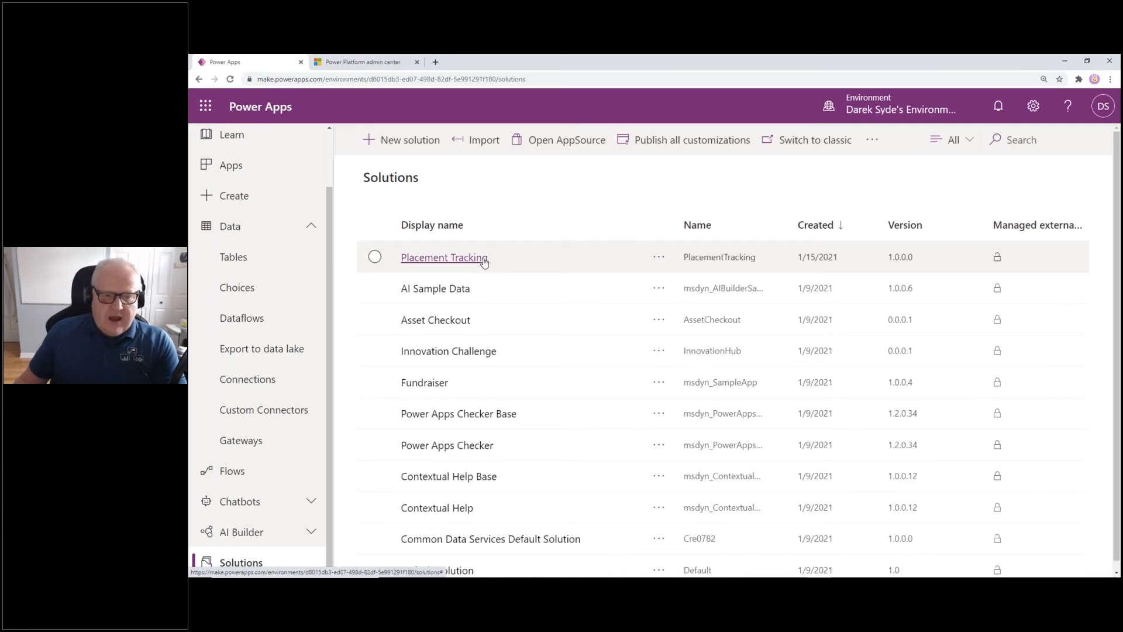
{"action": "left_click", "coordinate": [421, 147]}
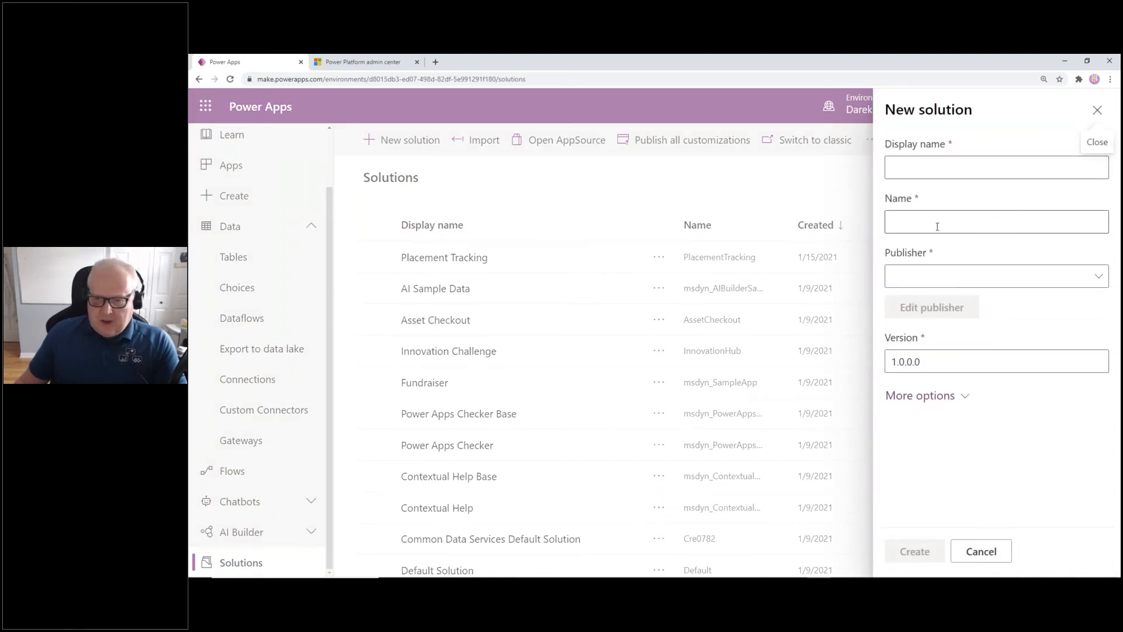
{"action": "left_click", "coordinate": [973, 278]}
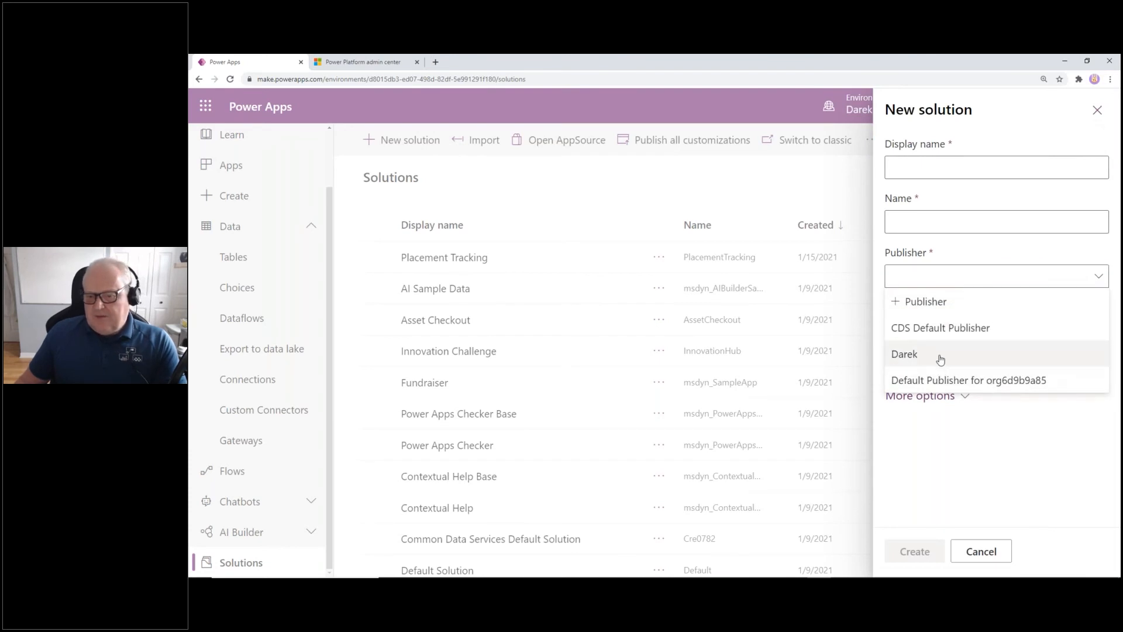
{"action": "left_click", "coordinate": [989, 256]}
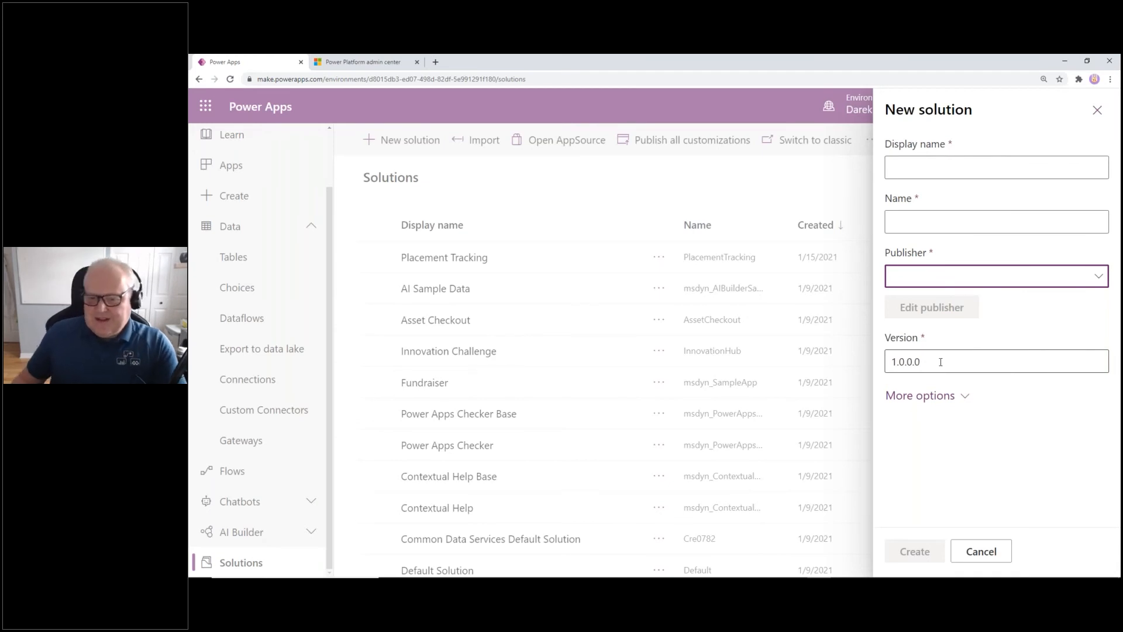
{"action": "left_click", "coordinate": [982, 553]}
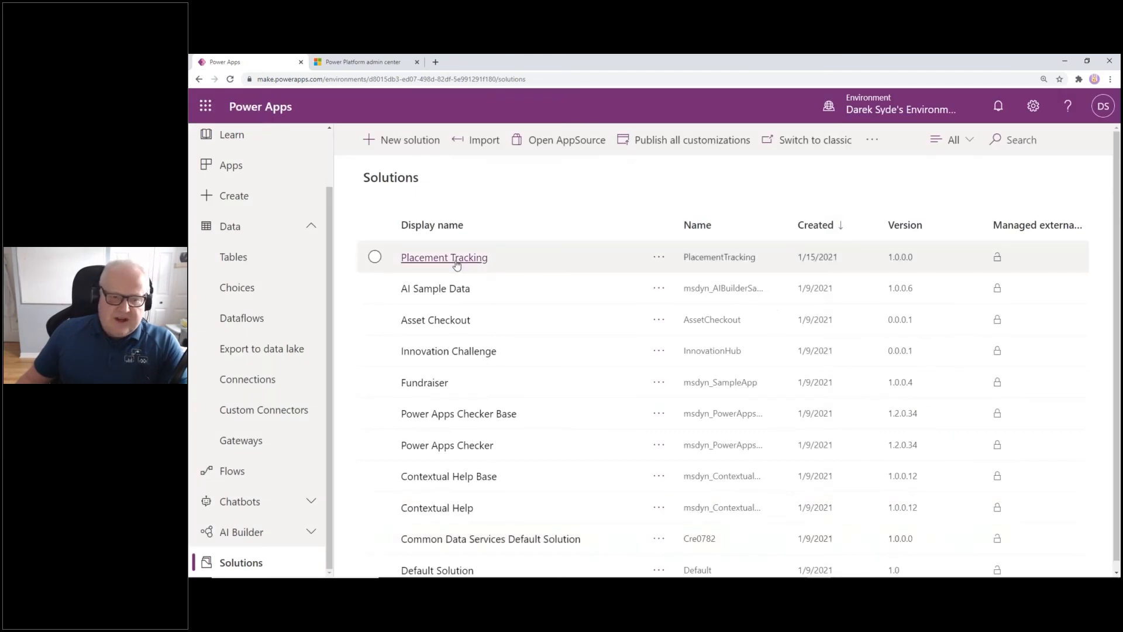
{"action": "left_click", "coordinate": [456, 259]}
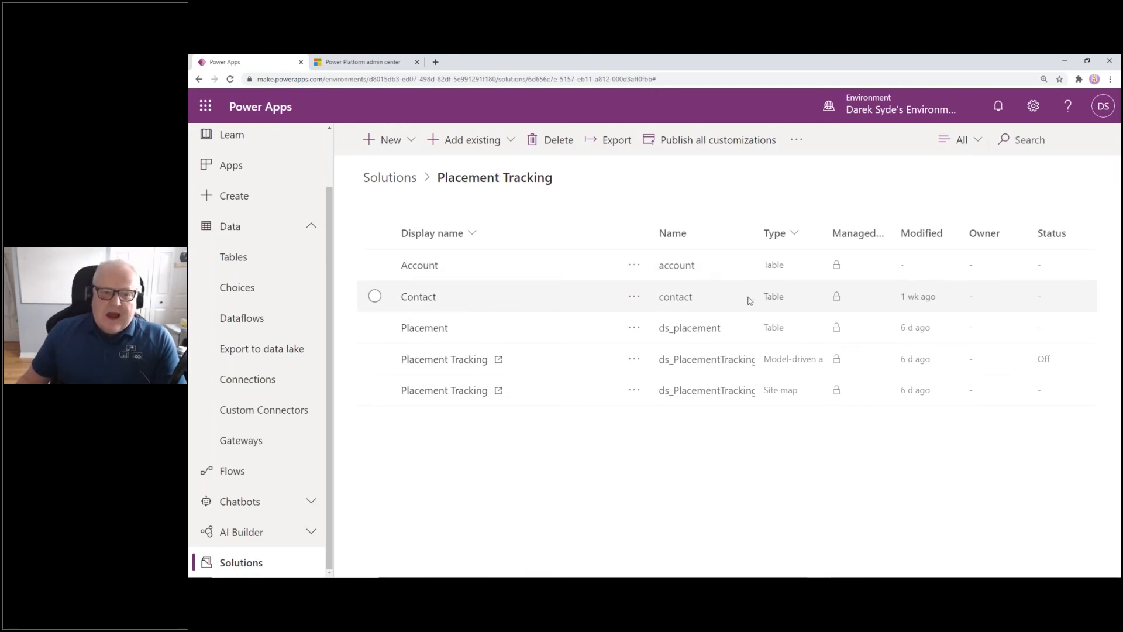
{"action": "left_click", "coordinate": [473, 141]}
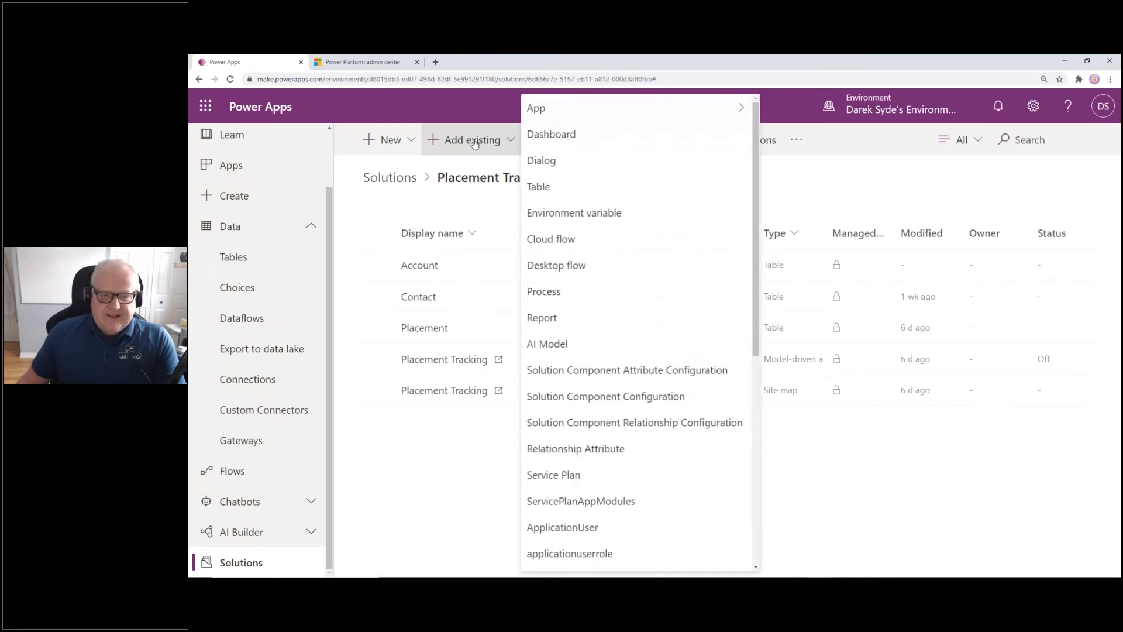
{"action": "left_click", "coordinate": [598, 190]}
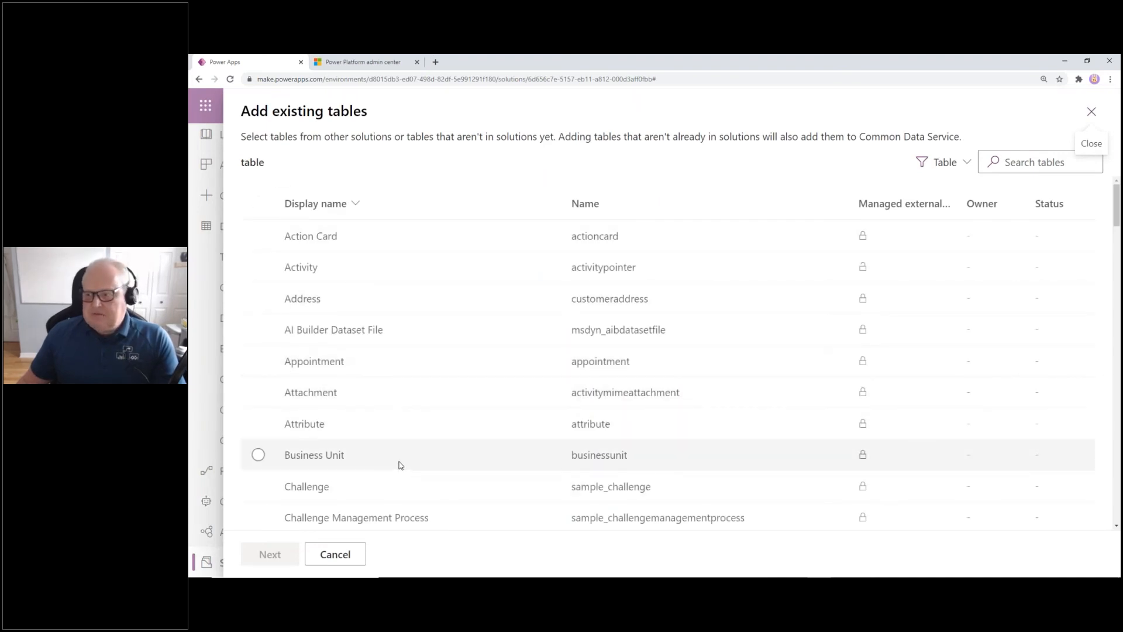
{"action": "left_click", "coordinate": [345, 555]}
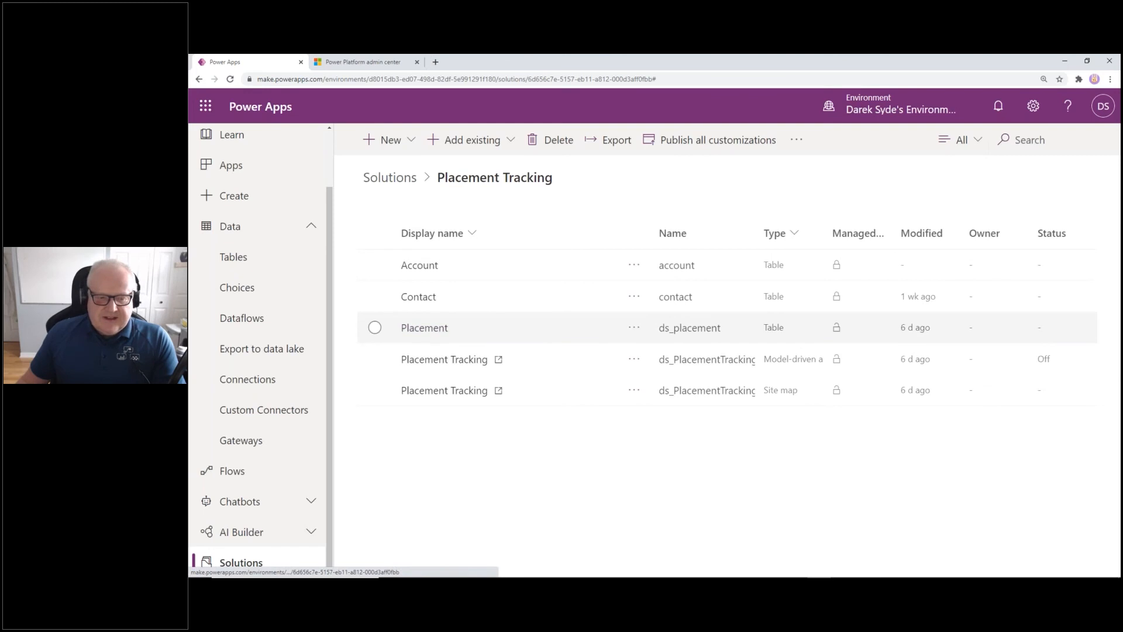
{"action": "left_click", "coordinate": [398, 140]}
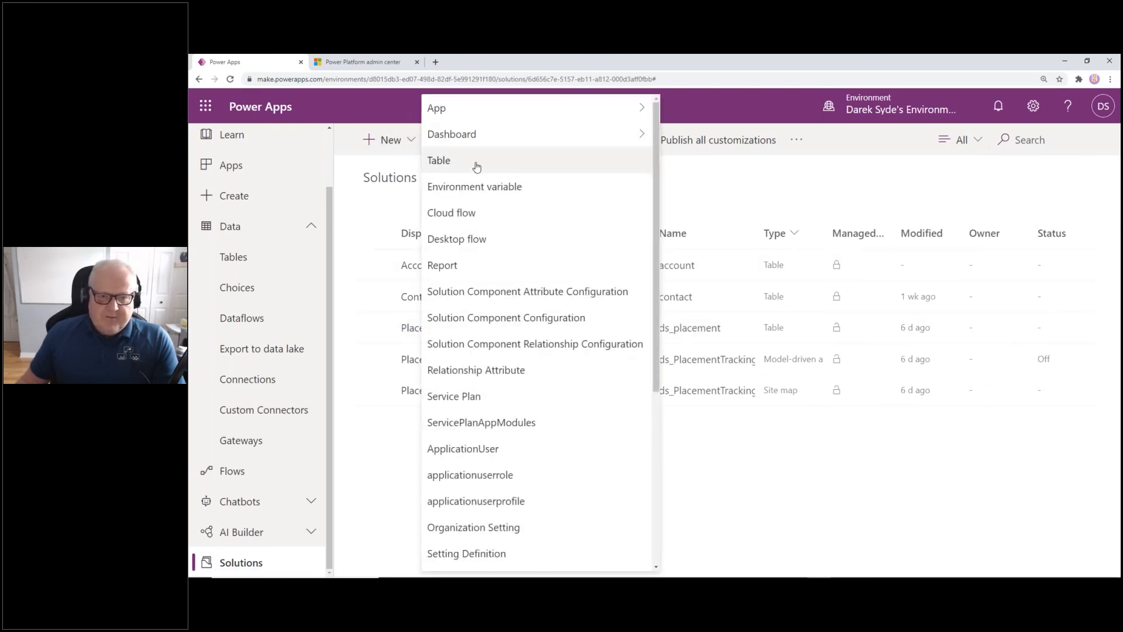
{"action": "left_click", "coordinate": [477, 166]}
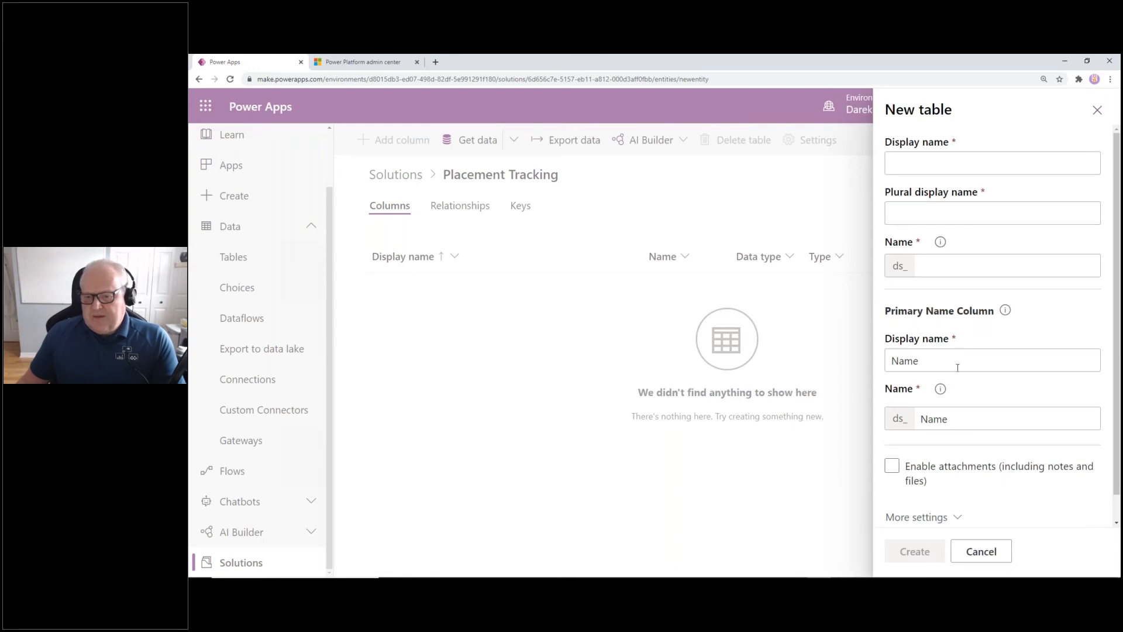
{"action": "scroll", "coordinate": [952, 450], "scroll_direction": "down", "scroll_amount": 1}
{"action": "left_click", "coordinate": [914, 451]}
{"action": "left_click", "coordinate": [993, 451]}
{"action": "scroll", "coordinate": [994, 255], "scroll_direction": "up", "scroll_amount": 1}
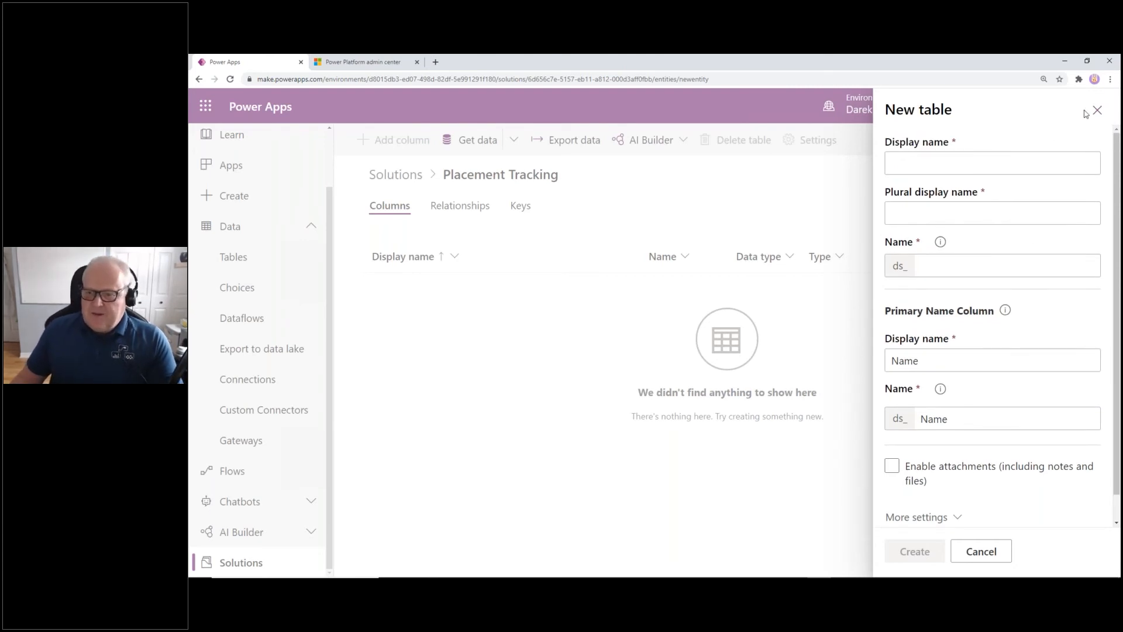
{"action": "left_click", "coordinate": [993, 550]}
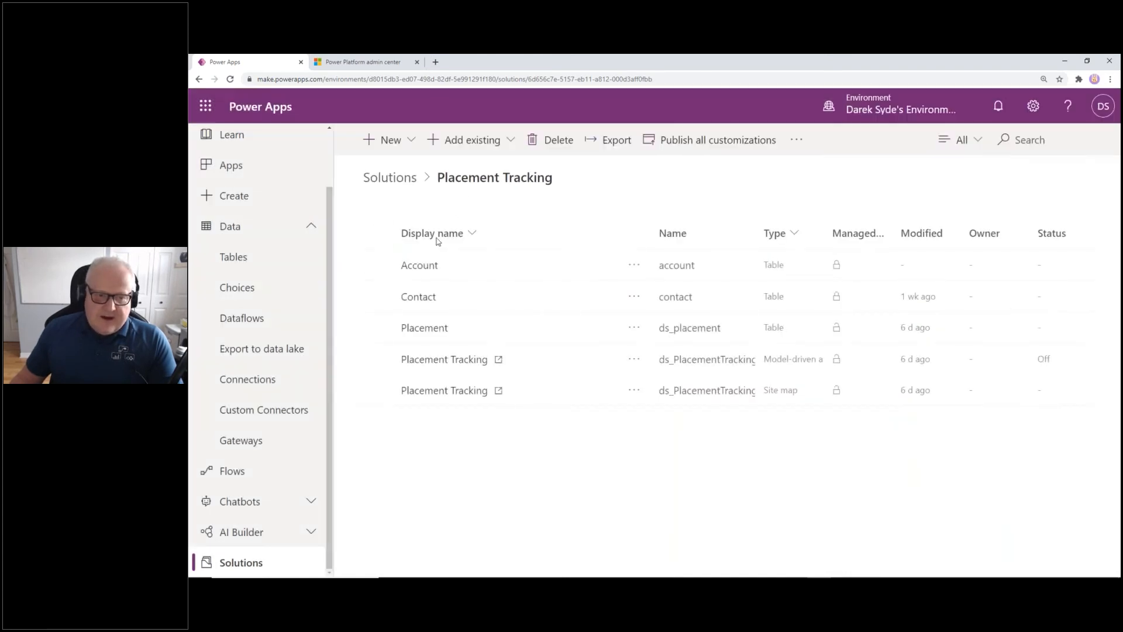
Open the Placement table and review its columns, such as Employer and Employer Contribution
{"action": "left_click", "coordinate": [425, 328]}
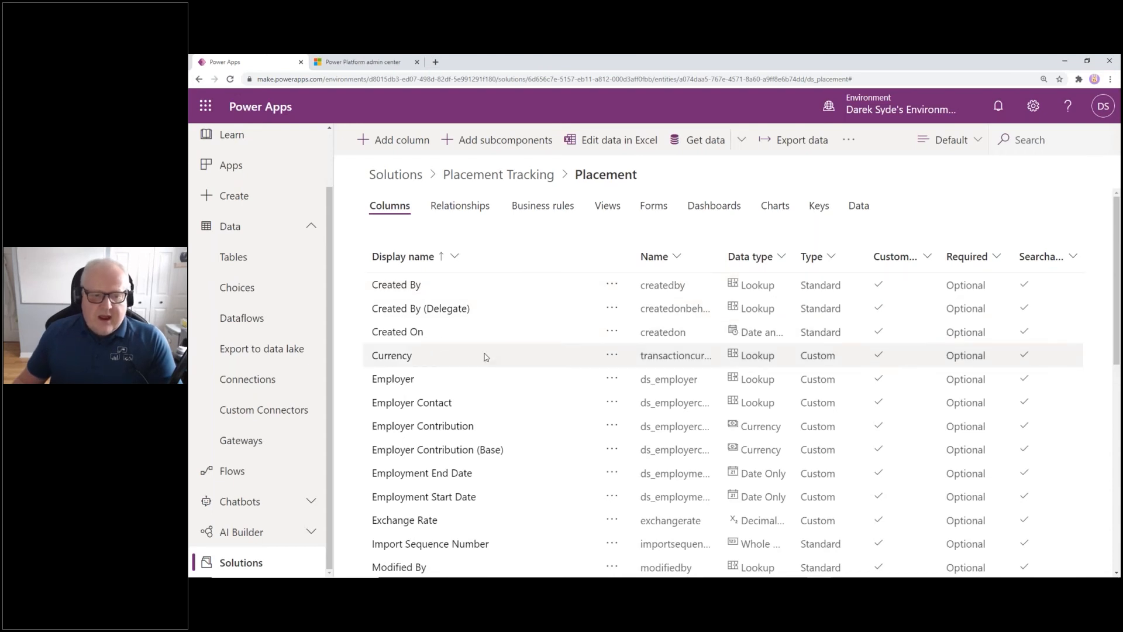
{"action": "scroll", "coordinate": [551, 379], "scroll_direction": "down", "scroll_amount": 1}
{"action": "scroll", "coordinate": [551, 380], "scroll_direction": "down", "scroll_amount": 3}
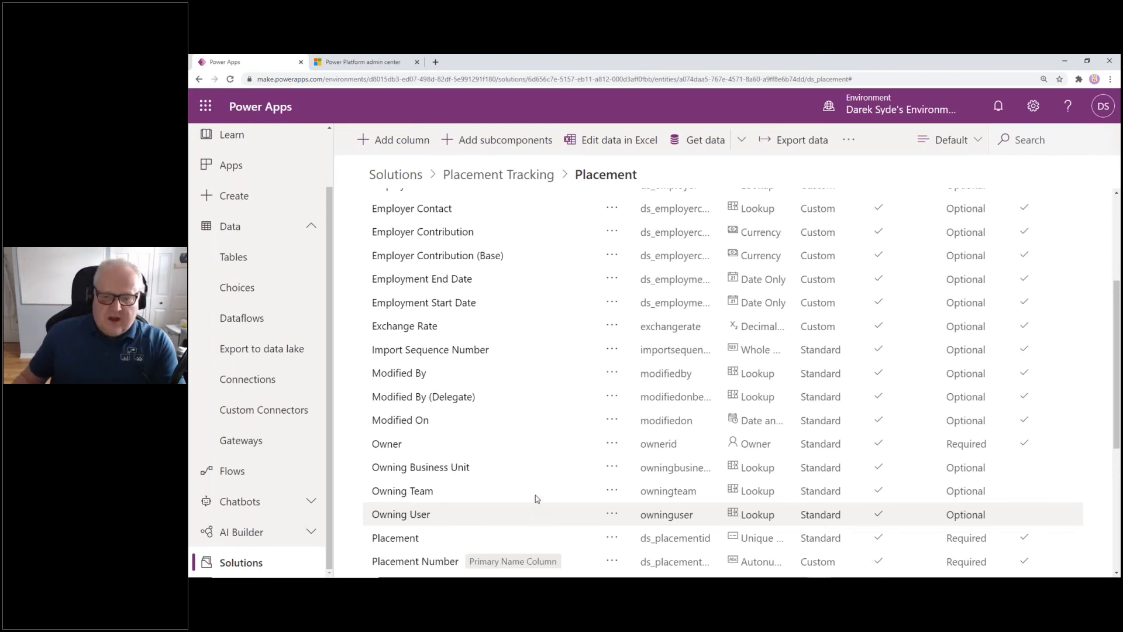
{"action": "scroll", "coordinate": [555, 468], "scroll_direction": "up", "scroll_amount": 5}
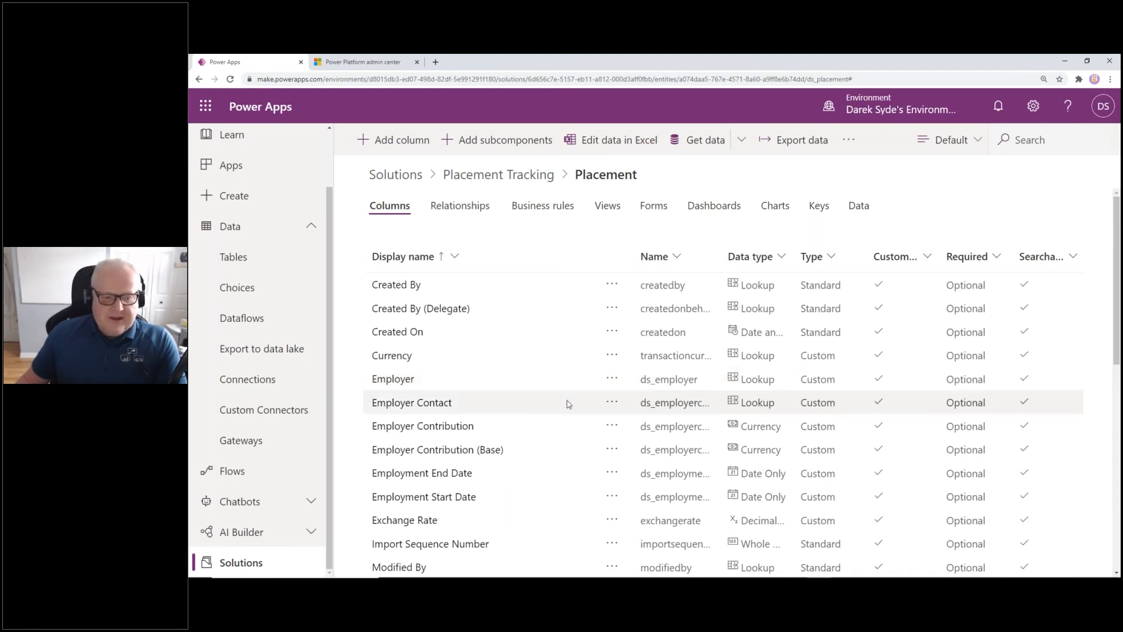
{"action": "scroll", "coordinate": [565, 404], "scroll_direction": "down", "scroll_amount": 1}
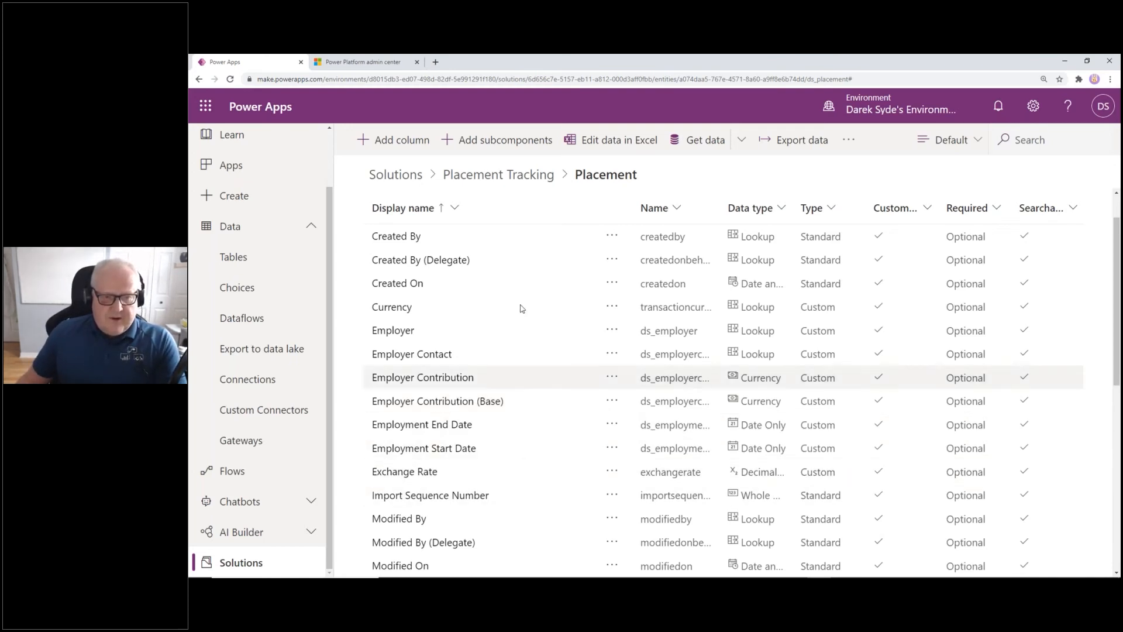
Start a new Placement column named 'Descriptions', keeping the Text data type
{"action": "left_click", "coordinate": [407, 151]}
{"action": "left_click", "coordinate": [946, 151]}
{"action": "type", "text": "Desc"}
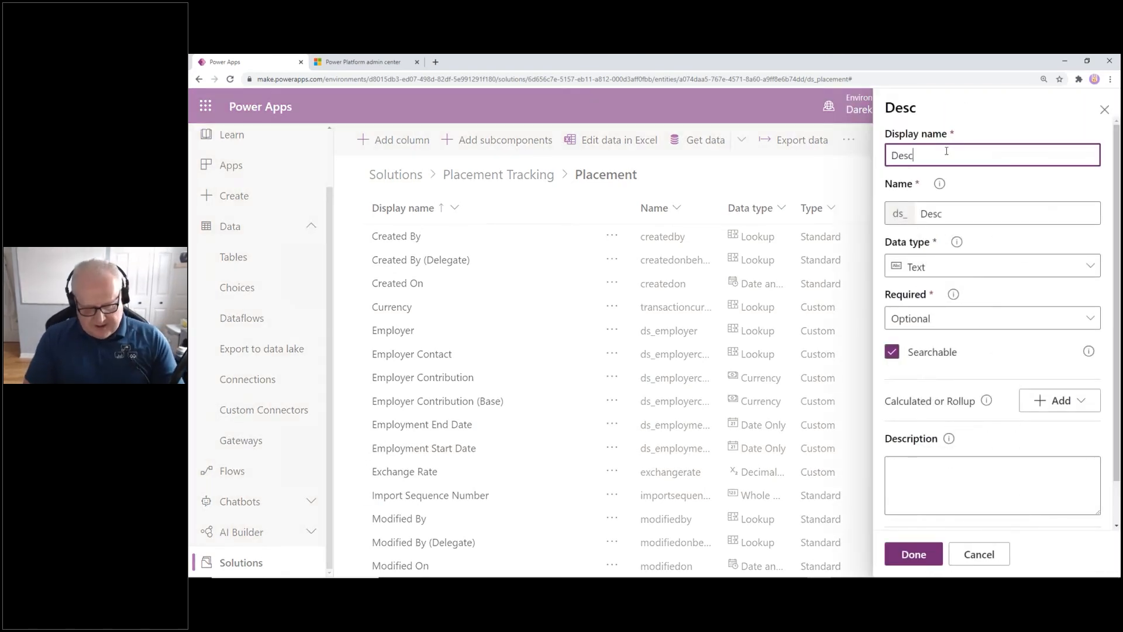
{"action": "type", "text": "riptions"}
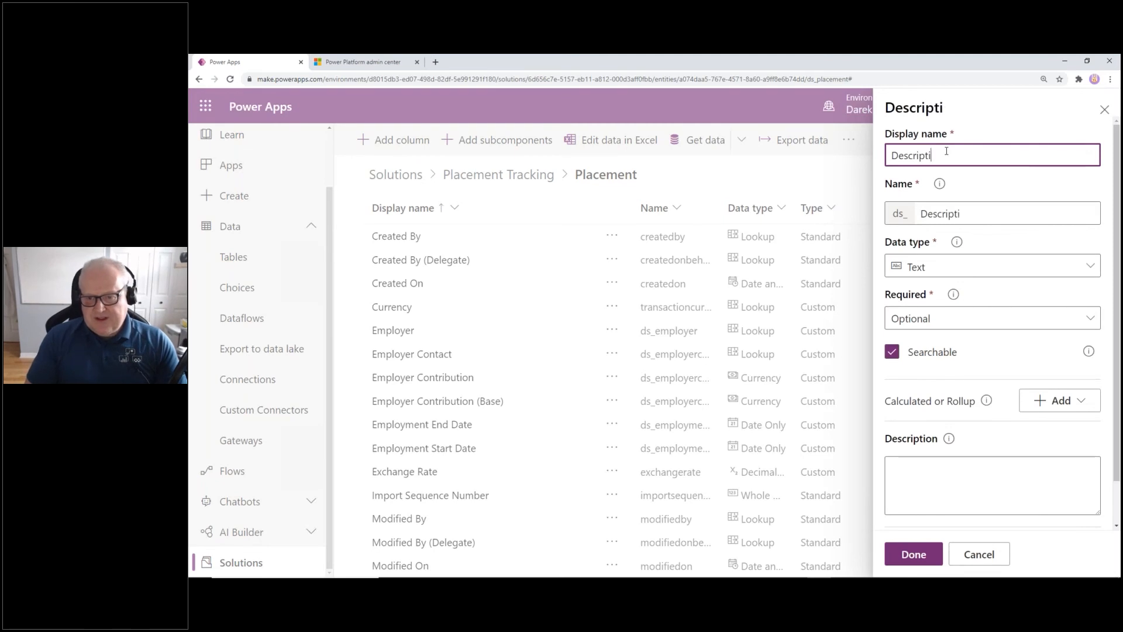
{"action": "left_click", "coordinate": [955, 268]}
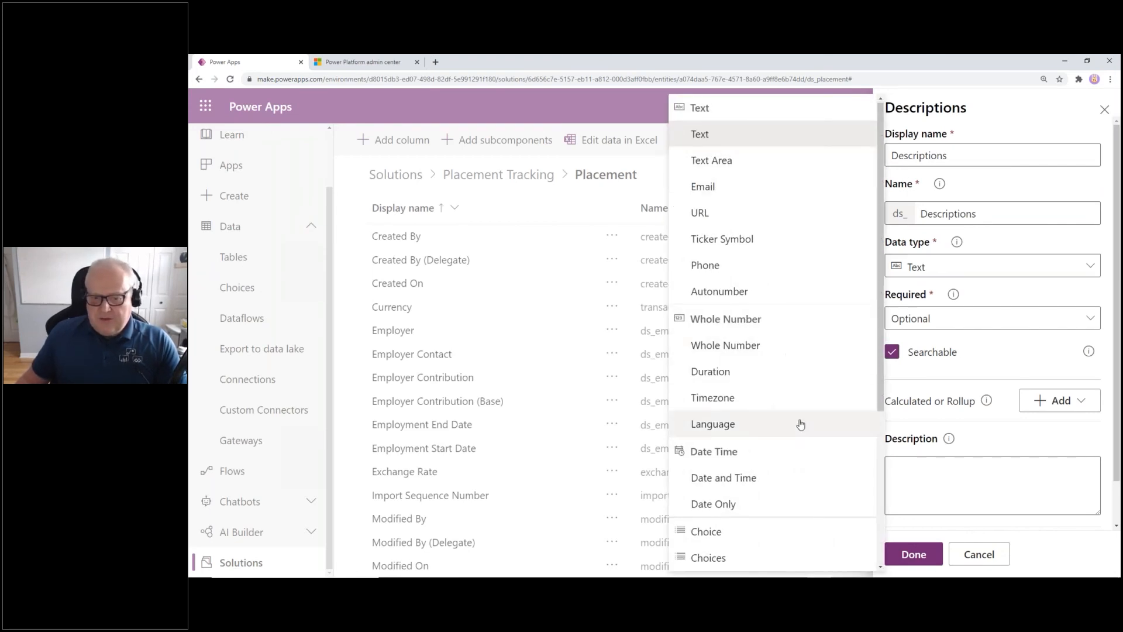
{"action": "scroll", "coordinate": [795, 421], "scroll_direction": "down", "scroll_amount": 3}
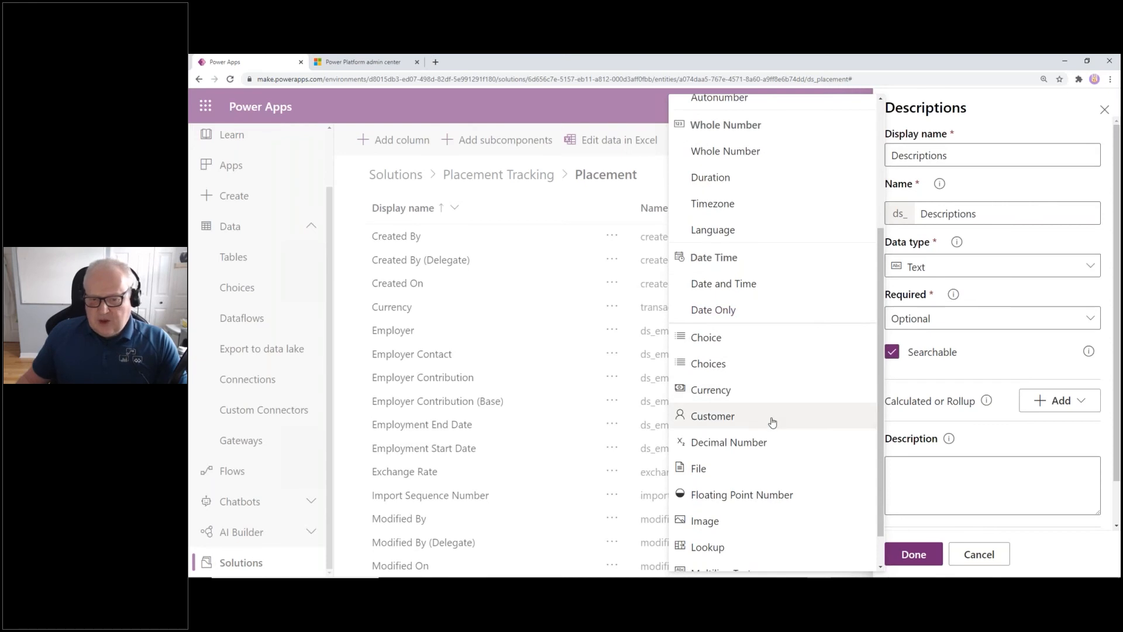
{"action": "scroll", "coordinate": [772, 422], "scroll_direction": "down", "scroll_amount": 1}
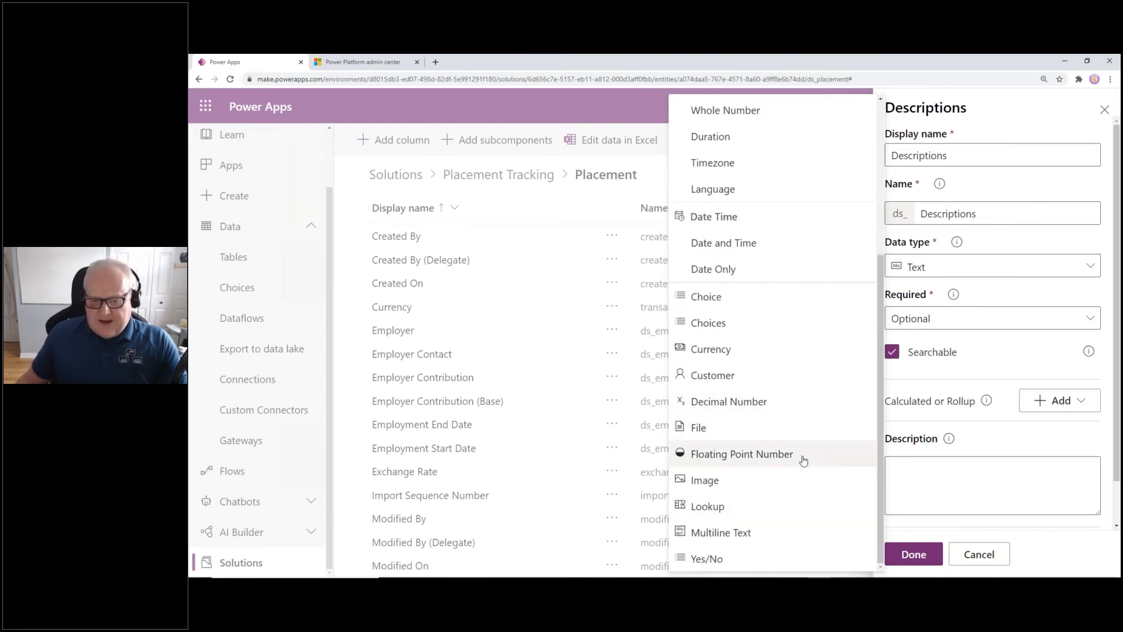
{"action": "scroll", "coordinate": [802, 459], "scroll_direction": "up", "scroll_amount": 4}
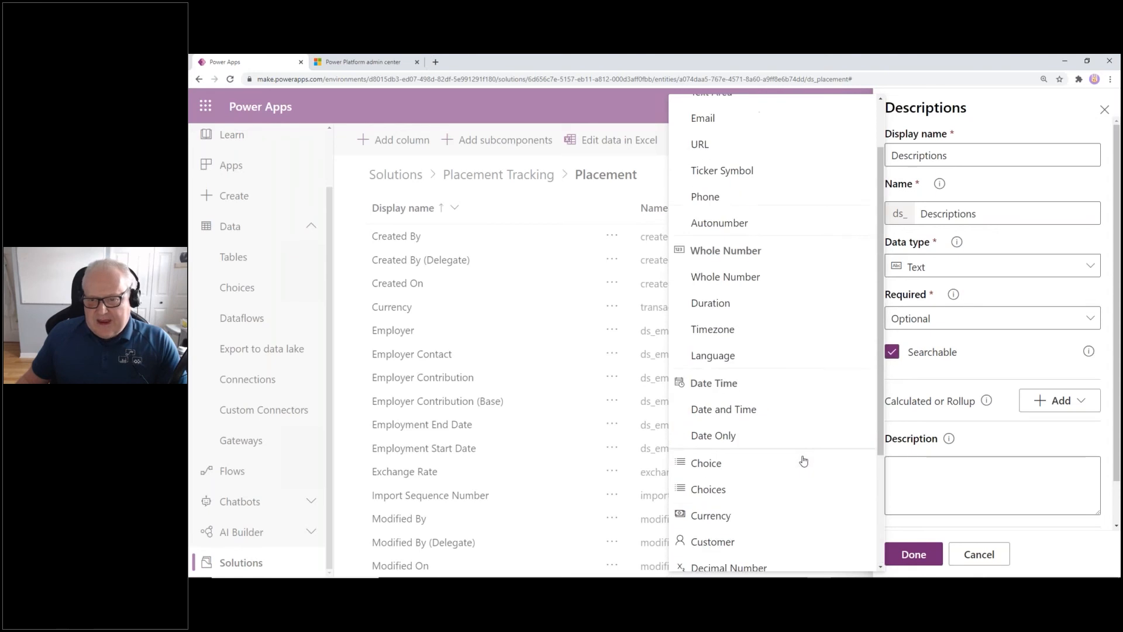
{"action": "left_click", "coordinate": [1027, 251]}
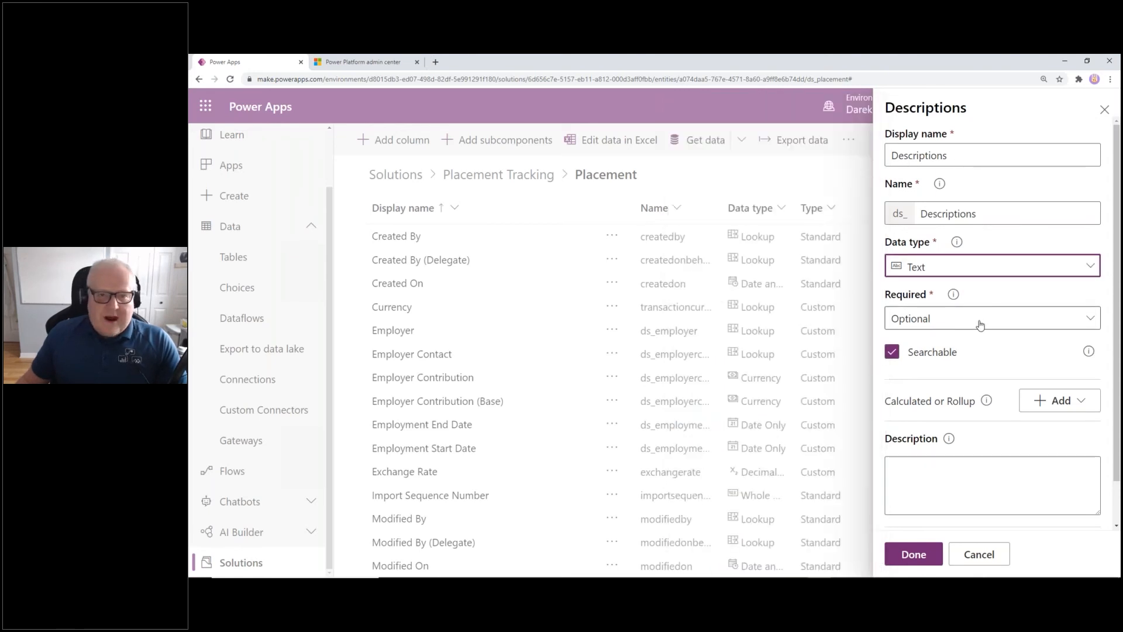
Keep Descriptions optional, review its advanced options, and finish the column
{"action": "left_click", "coordinate": [980, 324]}
{"action": "left_click", "coordinate": [979, 325]}
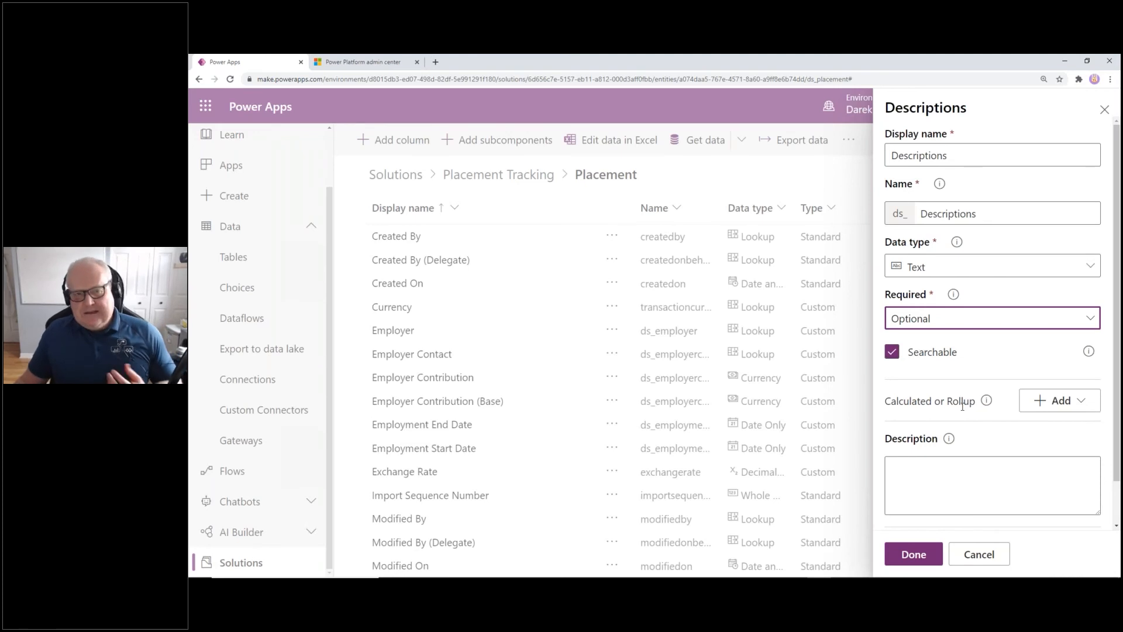
{"action": "left_click", "coordinate": [979, 468]}
{"action": "scroll", "coordinate": [979, 467], "scroll_direction": "down", "scroll_amount": 1}
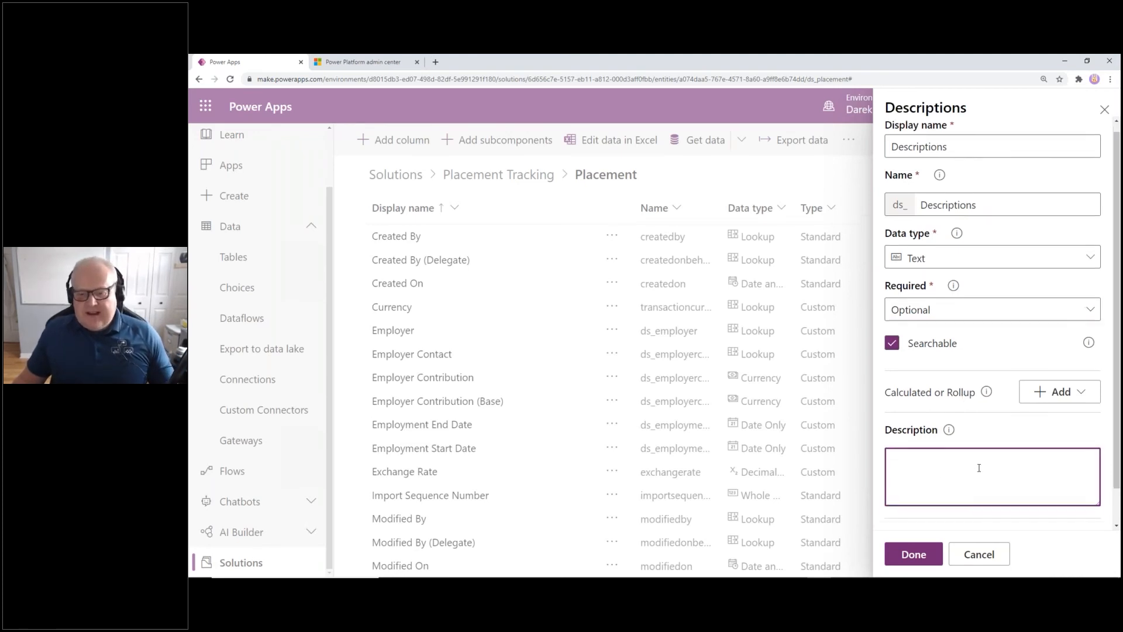
{"action": "left_click", "coordinate": [1087, 496]}
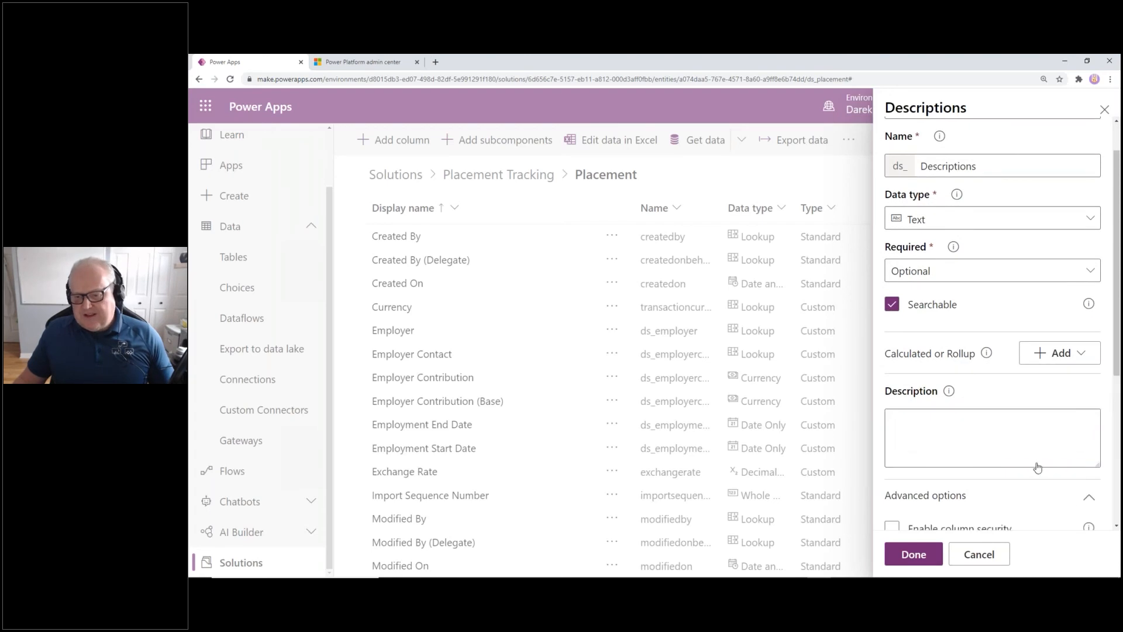
{"action": "scroll", "coordinate": [983, 459], "scroll_direction": "down", "scroll_amount": 5}
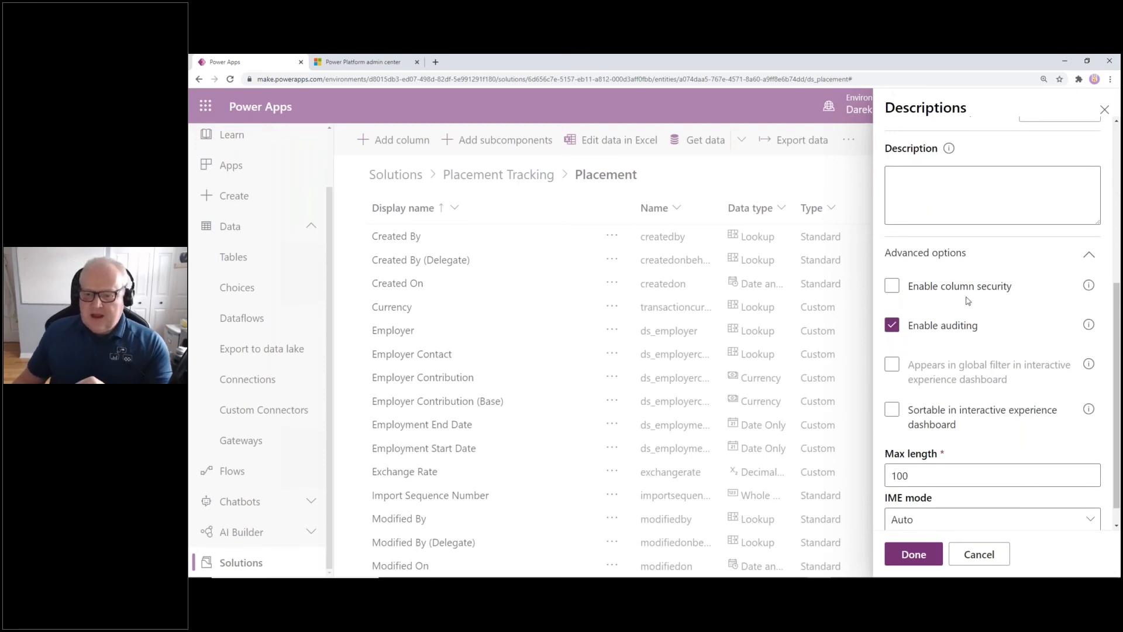
{"action": "scroll", "coordinate": [962, 434], "scroll_direction": "down", "scroll_amount": 1}
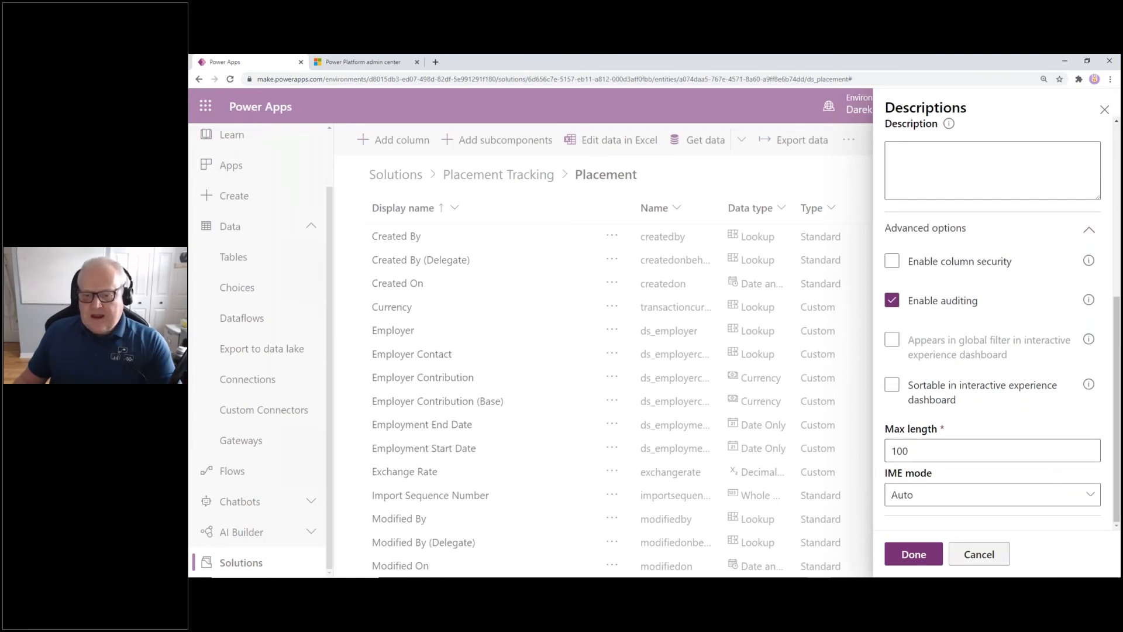
{"action": "left_click", "coordinate": [904, 553]}
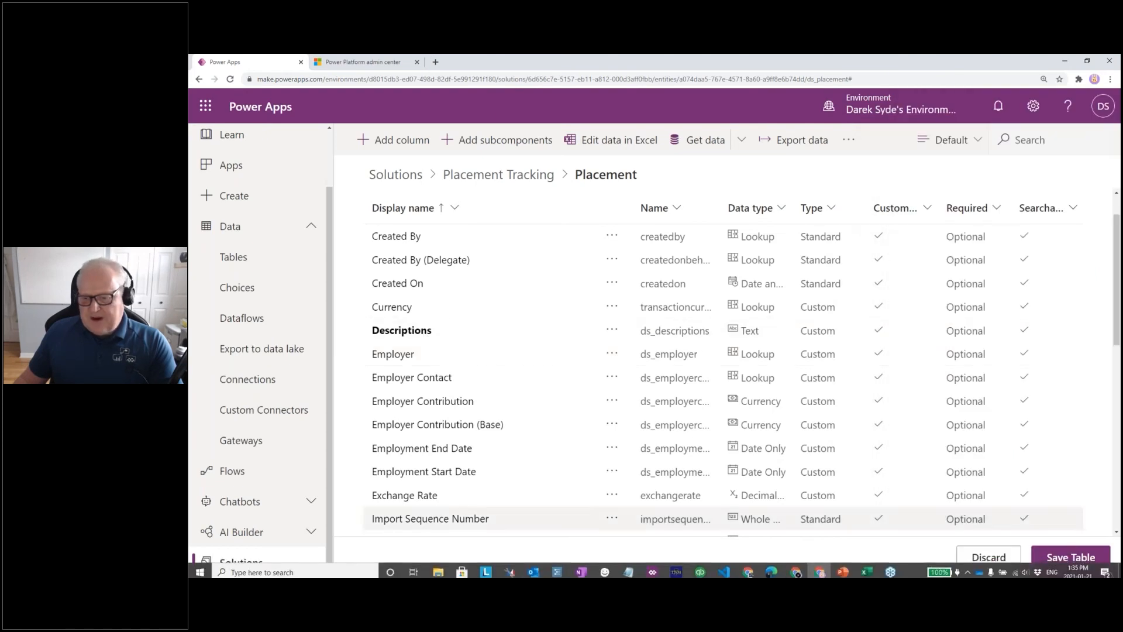
Save the Placement table, then open the Account table within the Placement Tracking solution
{"action": "left_click", "coordinate": [1079, 556]}
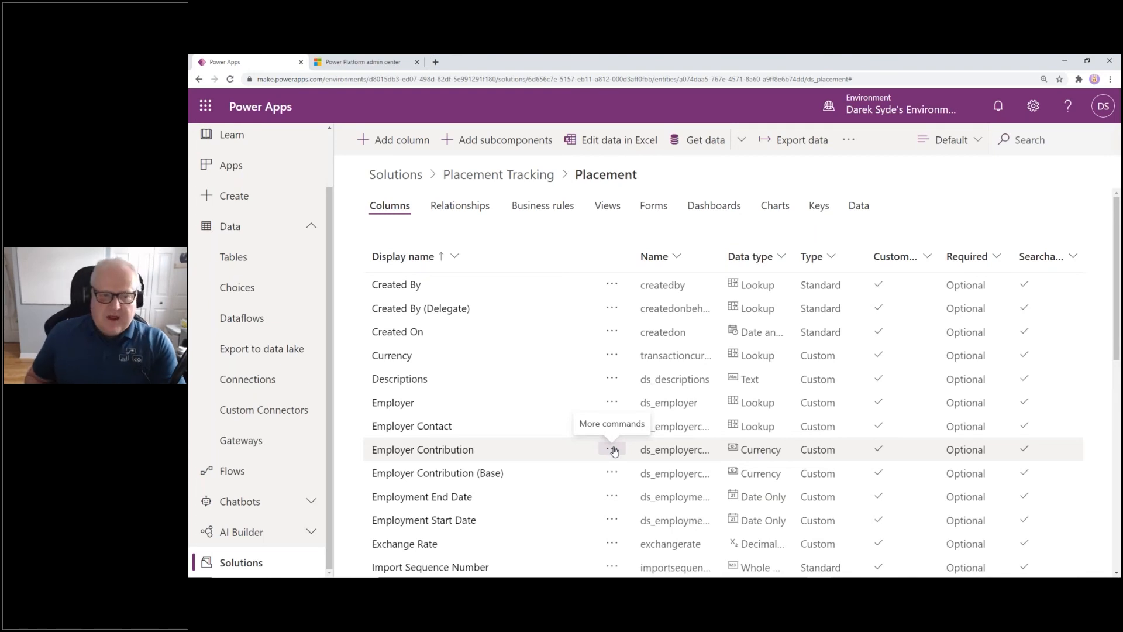
{"action": "left_click", "coordinate": [489, 182]}
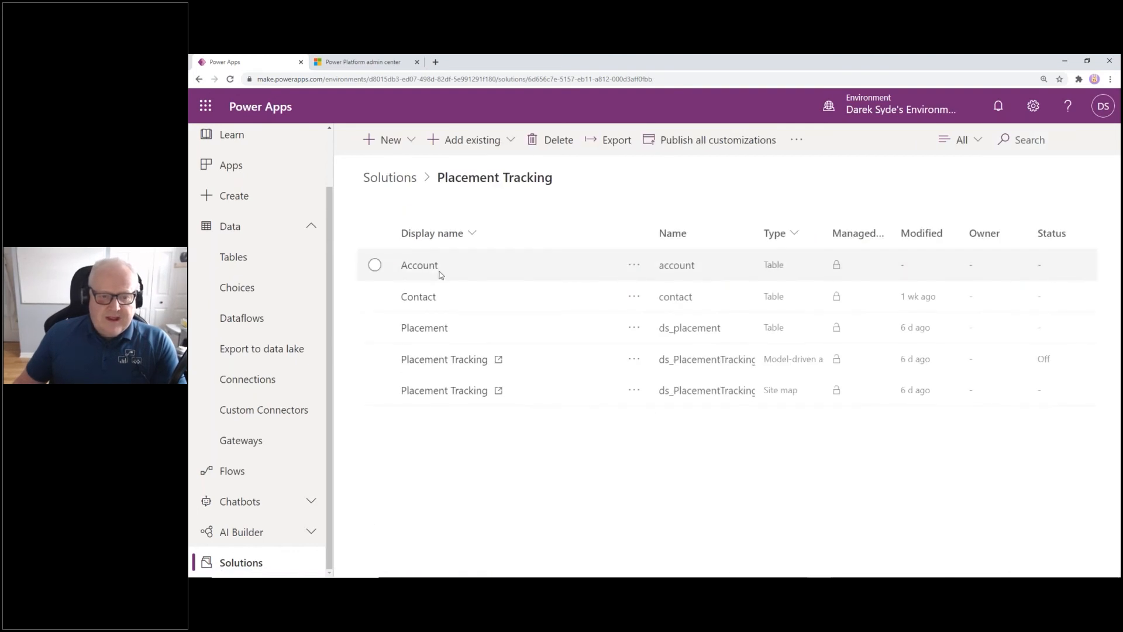
{"action": "left_click", "coordinate": [422, 266]}
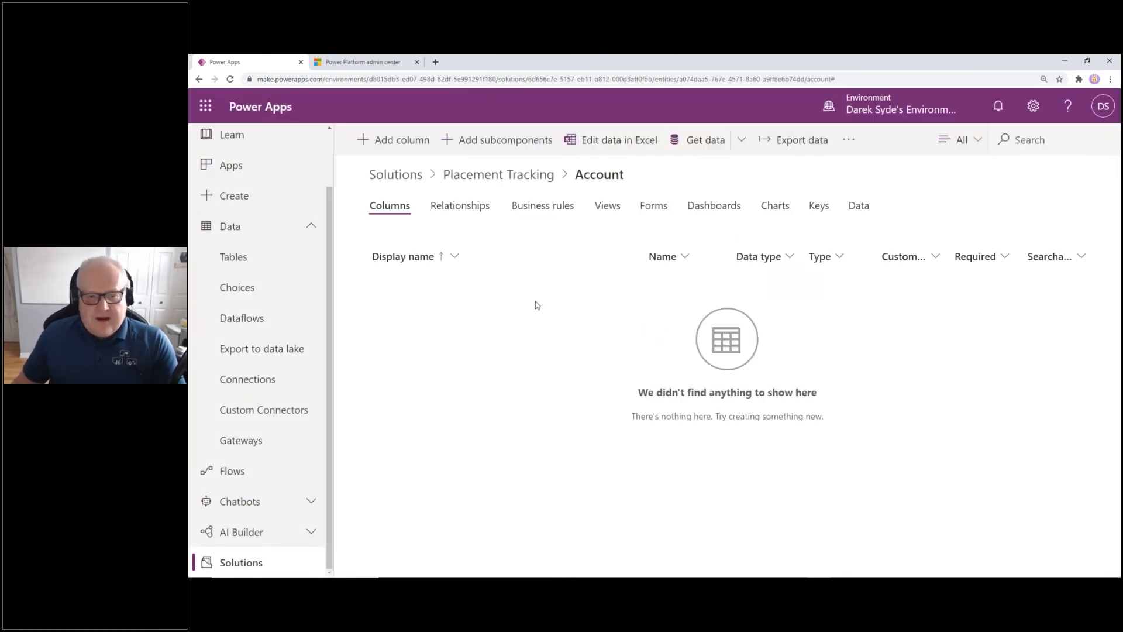
Add the Account main form to the solution's Account table as a subcomponent
{"action": "left_click", "coordinate": [501, 143]}
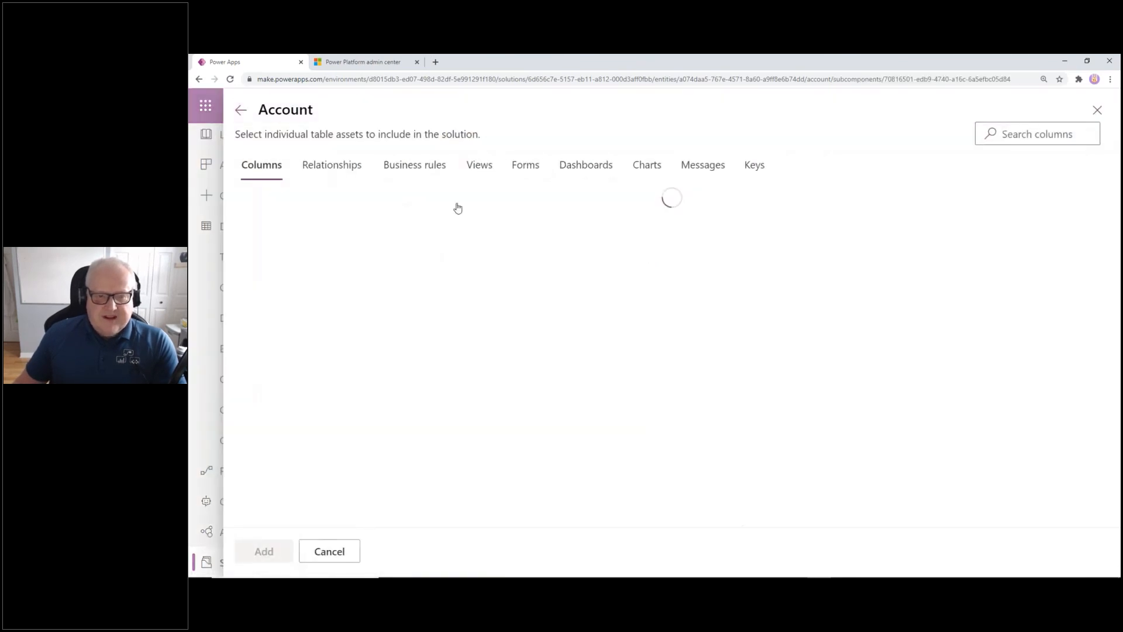
{"action": "left_click", "coordinate": [481, 167]}
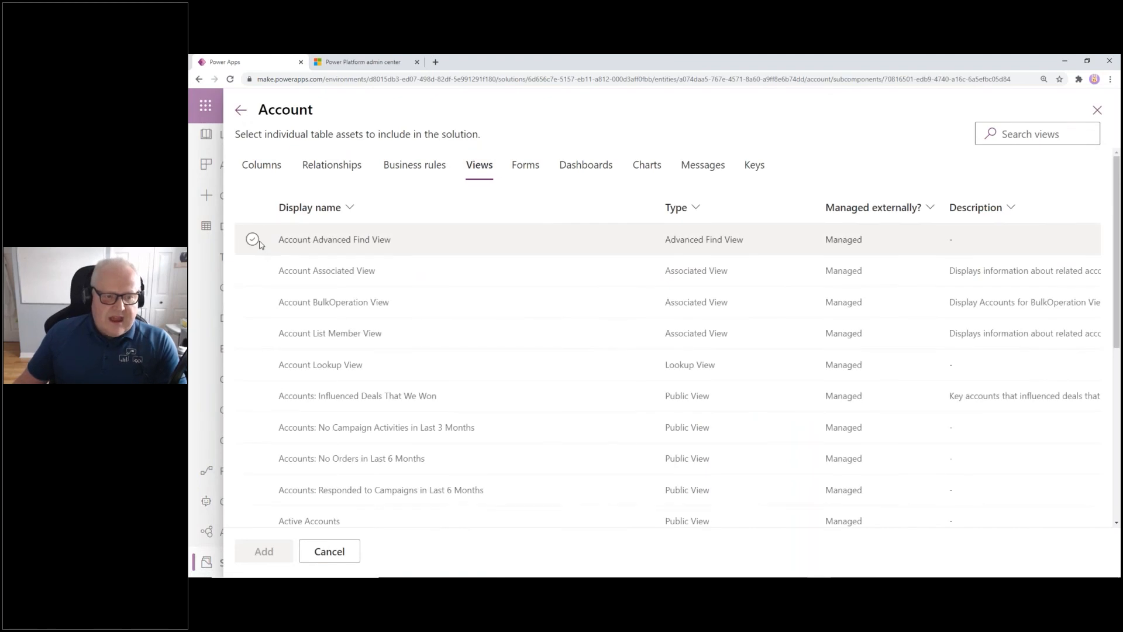
{"action": "left_click", "coordinate": [531, 175]}
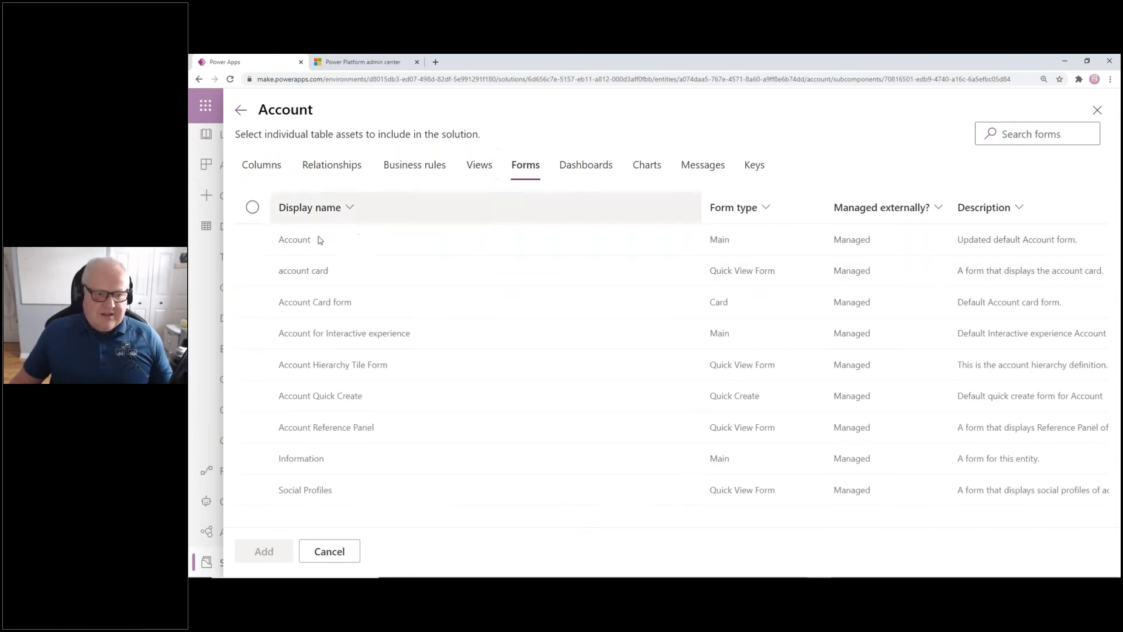
{"action": "left_click", "coordinate": [253, 239]}
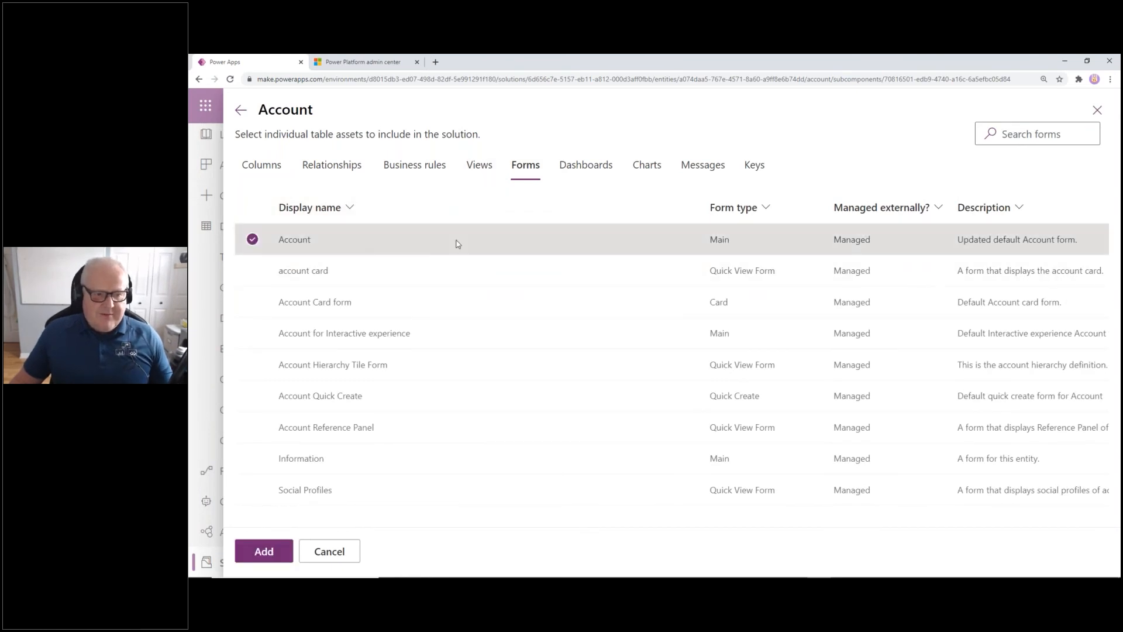
{"action": "left_click", "coordinate": [269, 552]}
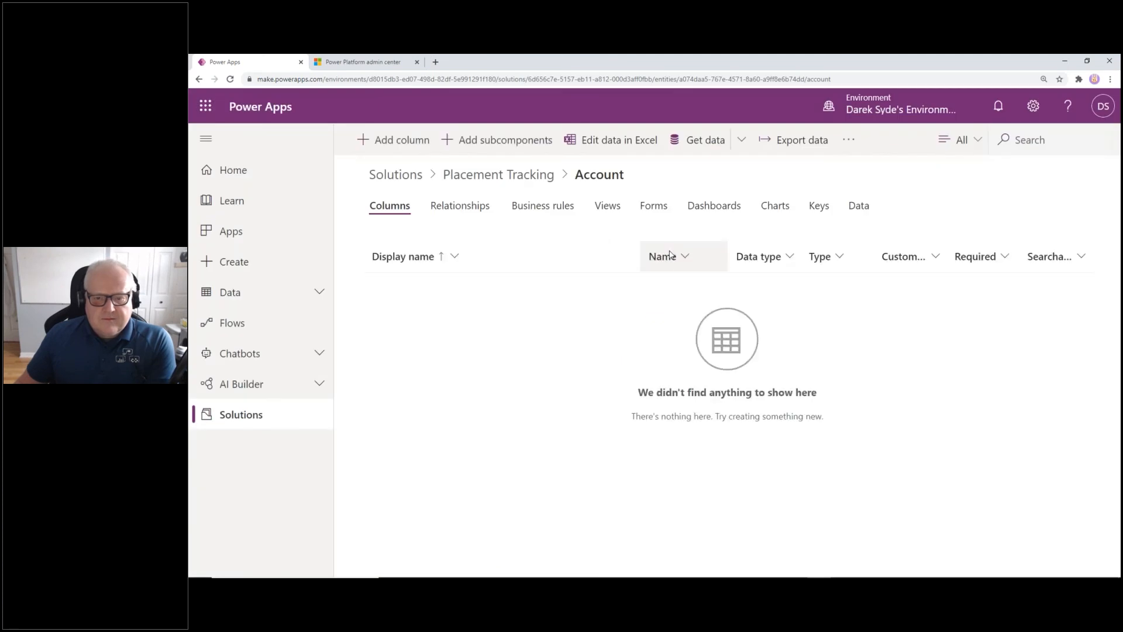
Add the existing Active Accounts view to the solution's Account table and confirm it's listed
{"action": "left_click", "coordinate": [608, 211]}
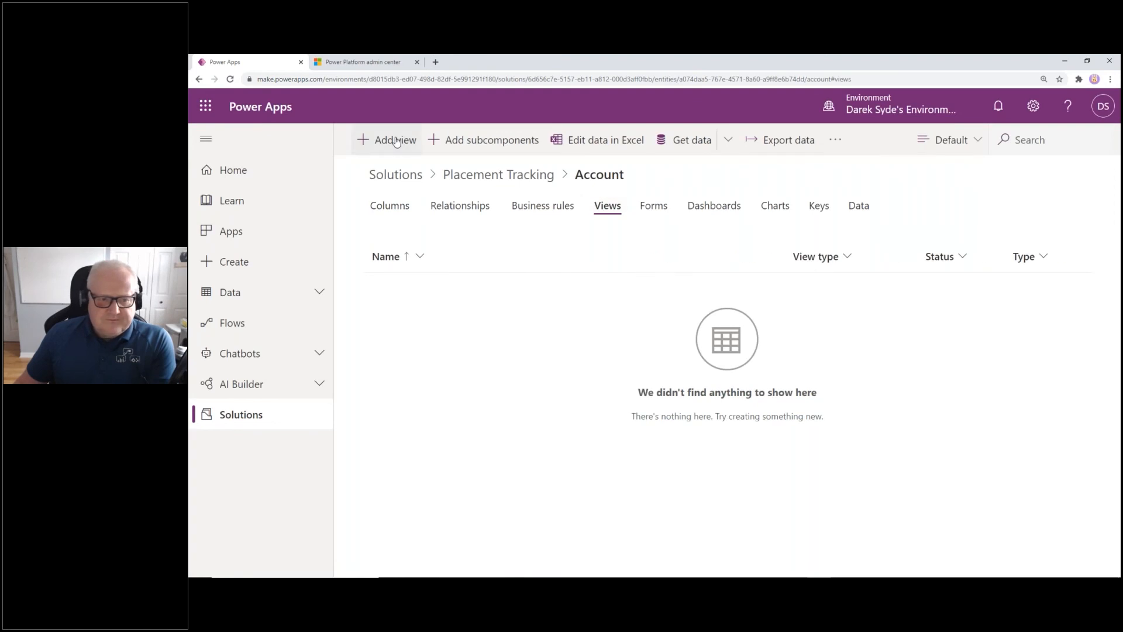
{"action": "left_click", "coordinate": [396, 141]}
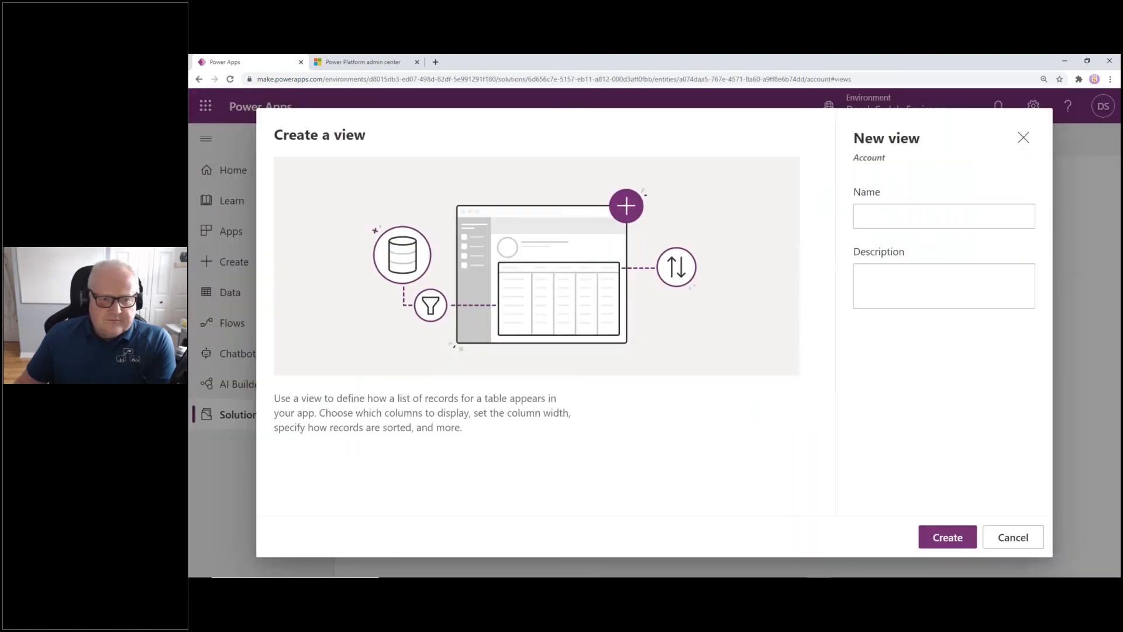
{"action": "left_click", "coordinate": [1023, 139]}
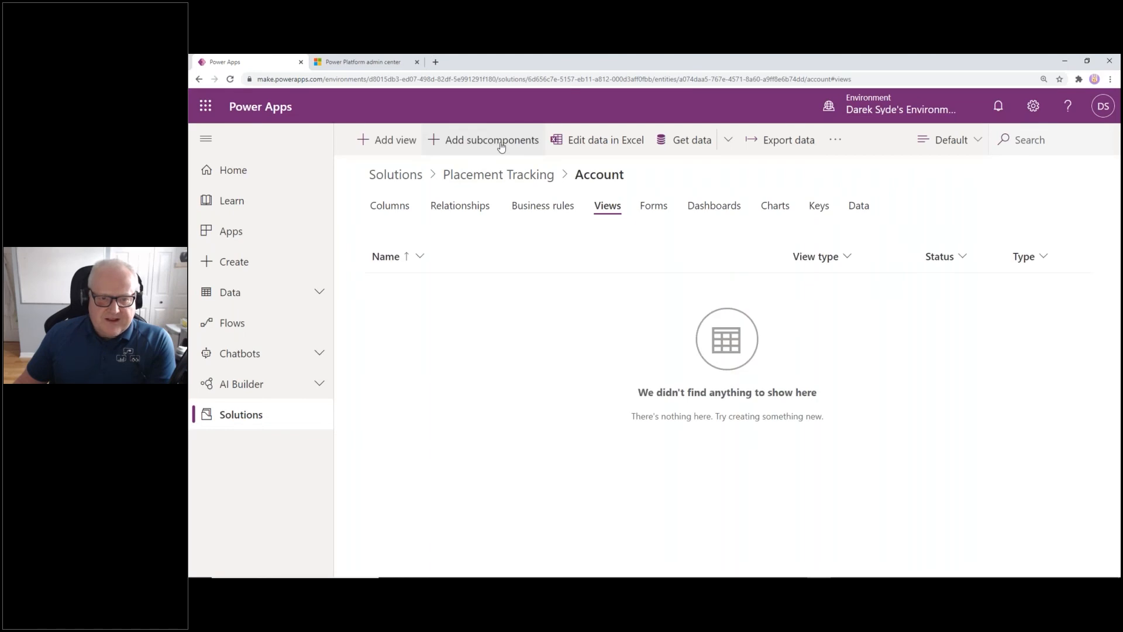
{"action": "left_click", "coordinate": [501, 147]}
{"action": "left_click", "coordinate": [479, 171]}
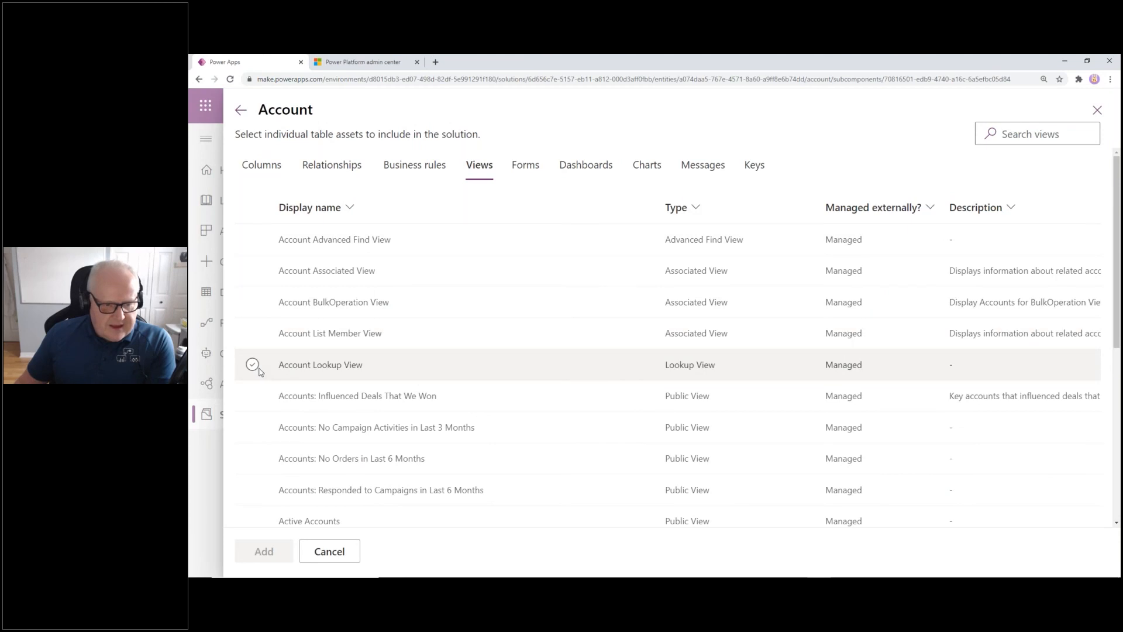
{"action": "scroll", "coordinate": [251, 398], "scroll_direction": "down", "scroll_amount": 2}
{"action": "left_click", "coordinate": [252, 424]}
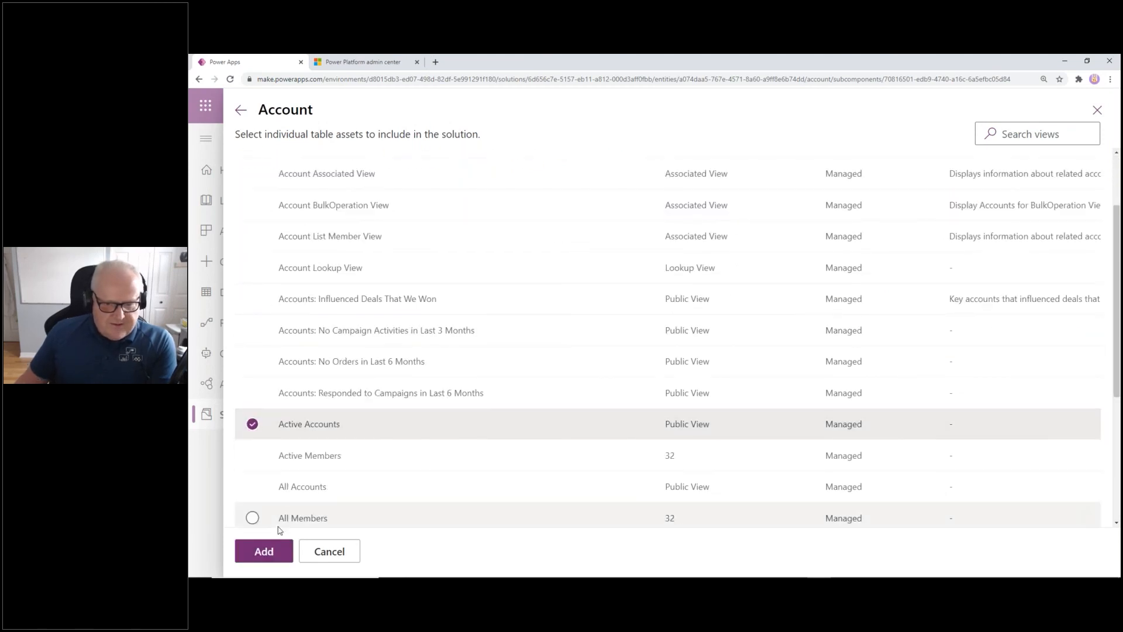
{"action": "left_click", "coordinate": [269, 553]}
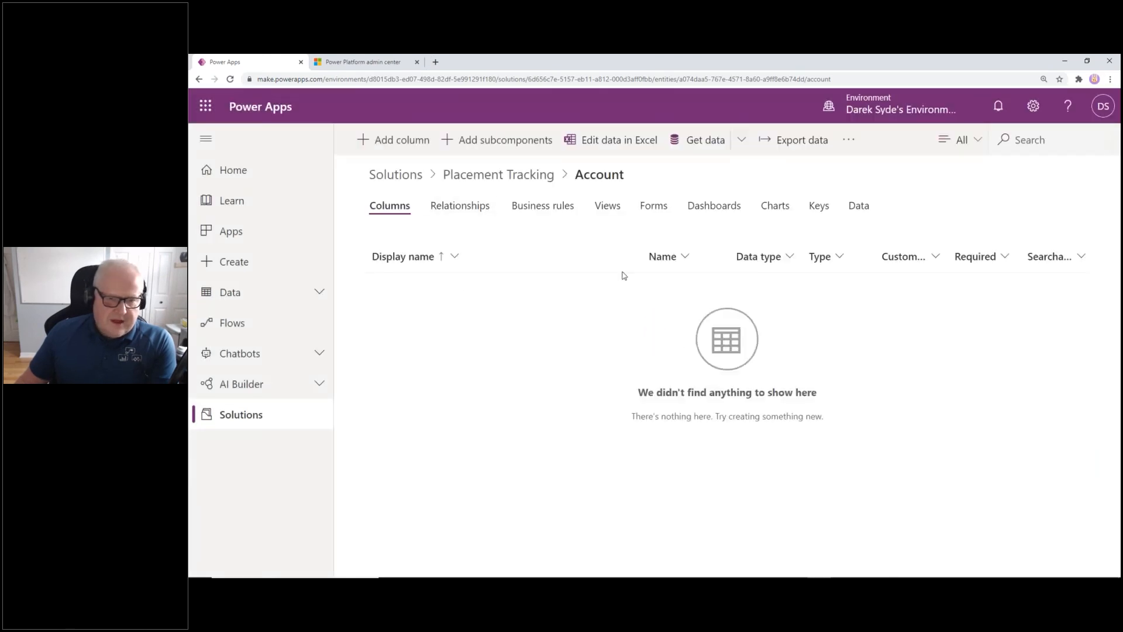
{"action": "left_click", "coordinate": [608, 206]}
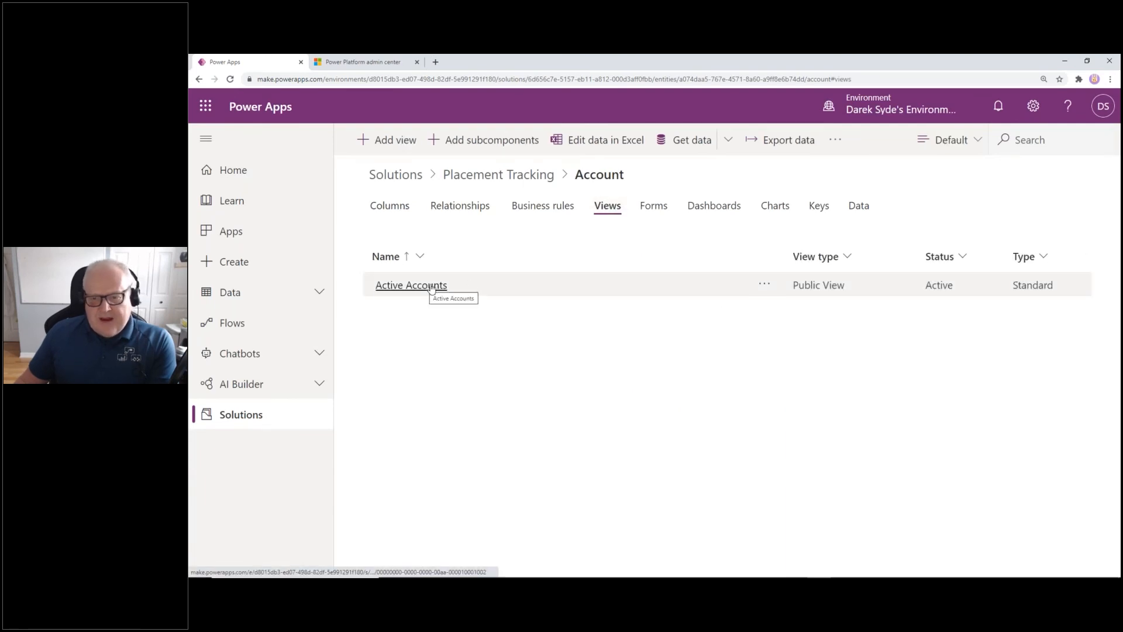
Narrow the Account Name column in the Active Accounts view designer, then go back
{"action": "left_click", "coordinate": [423, 287]}
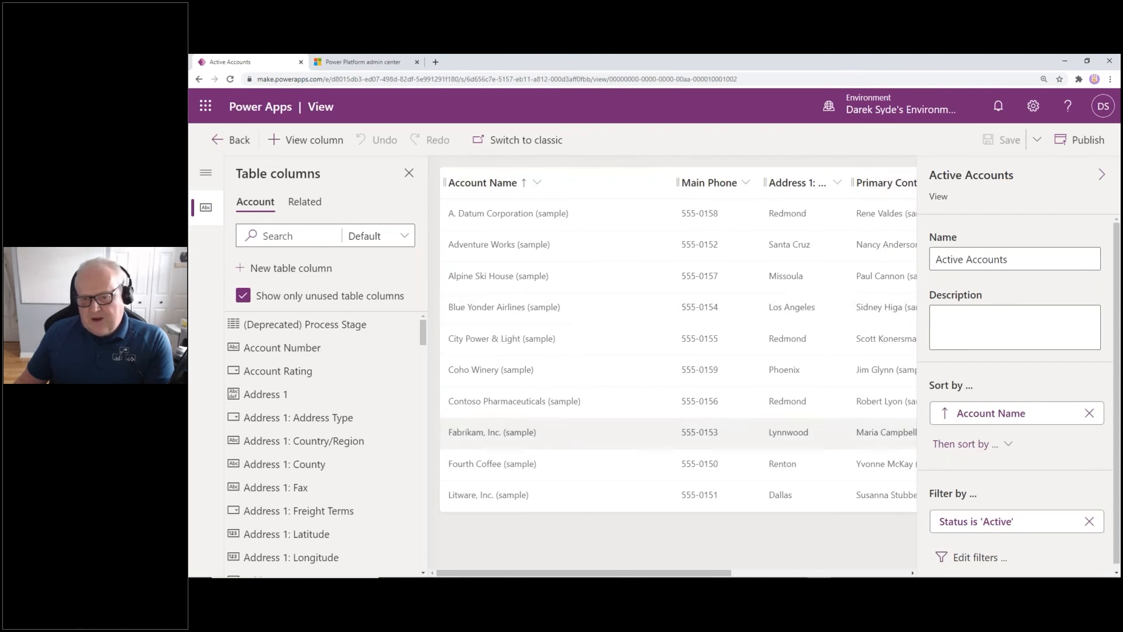
{"action": "left_click_drag", "start_coordinate": [723, 573], "coordinate": [696, 575]}
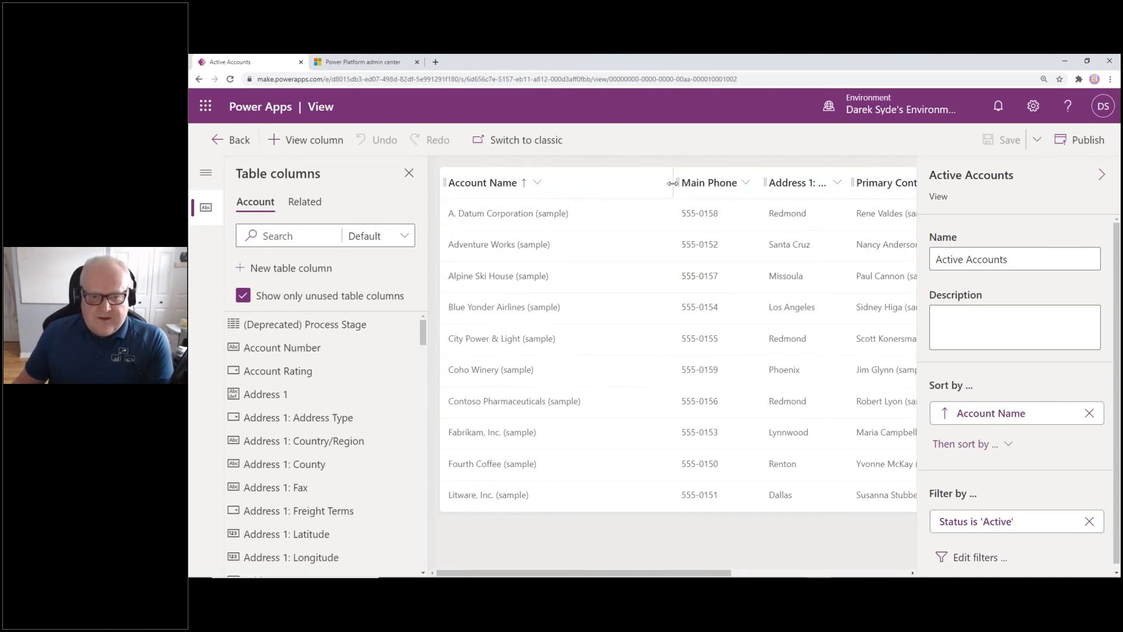
{"action": "left_click_drag", "start_coordinate": [674, 182], "coordinate": [618, 184]}
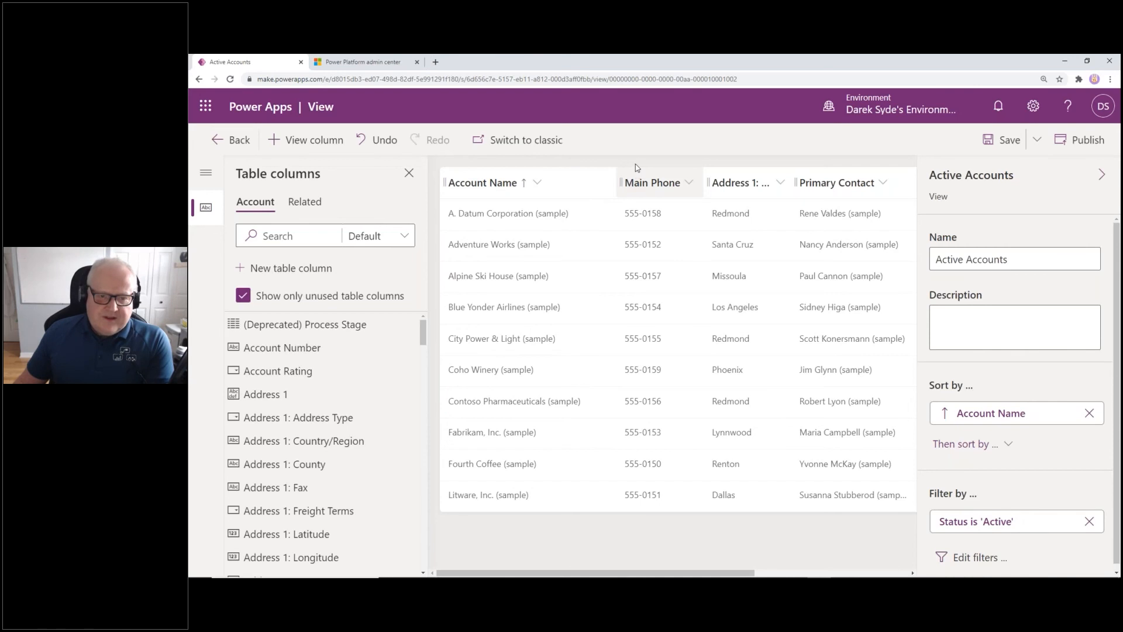
{"action": "left_click", "coordinate": [228, 144]}
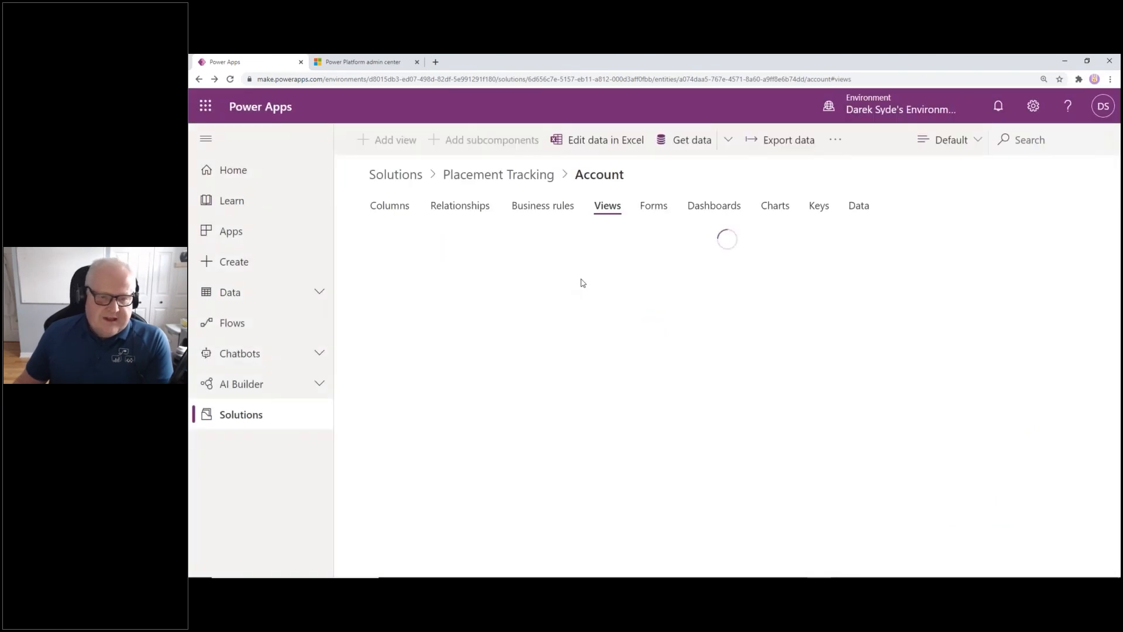
Open the Account main form in the designer, view its Components pane, then go back
{"action": "left_click", "coordinate": [656, 209]}
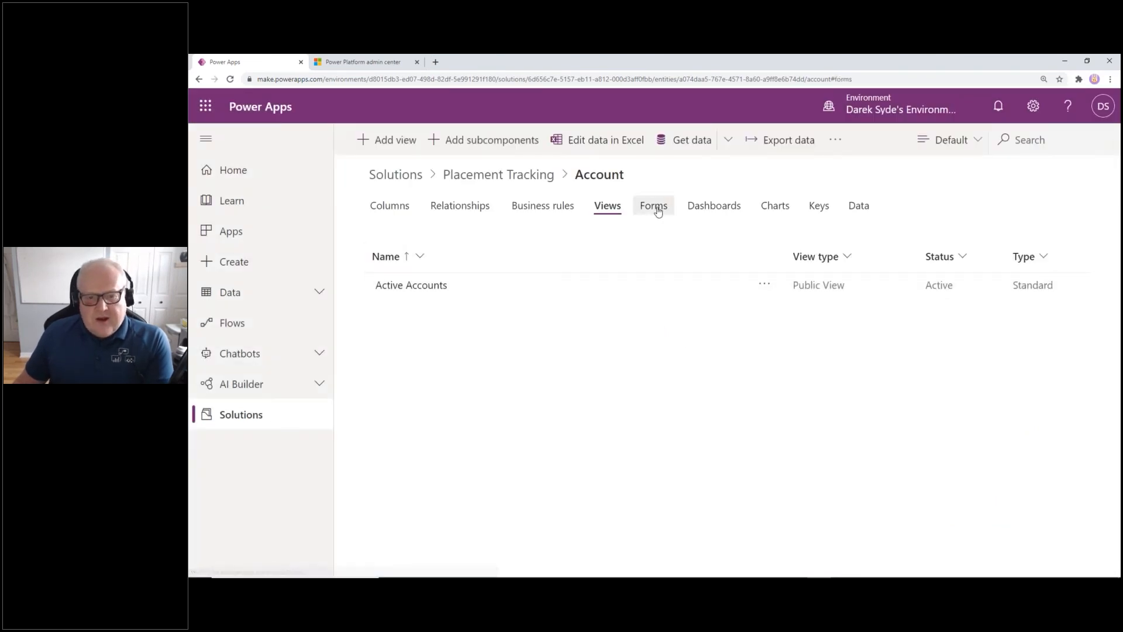
{"action": "left_click", "coordinate": [393, 287]}
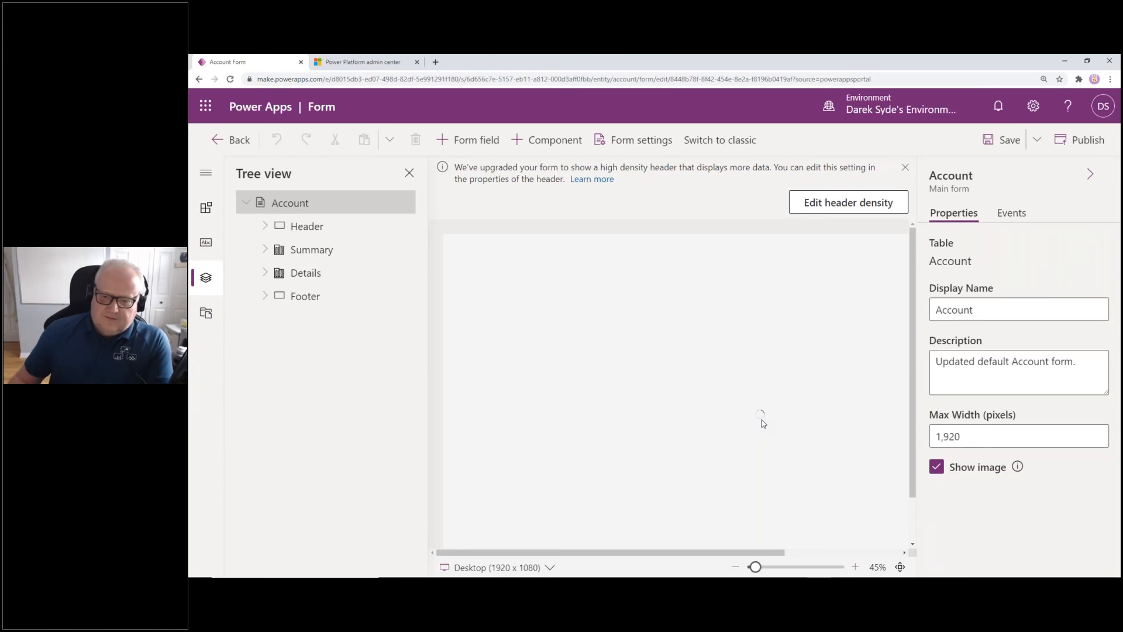
{"action": "left_click", "coordinate": [904, 170]}
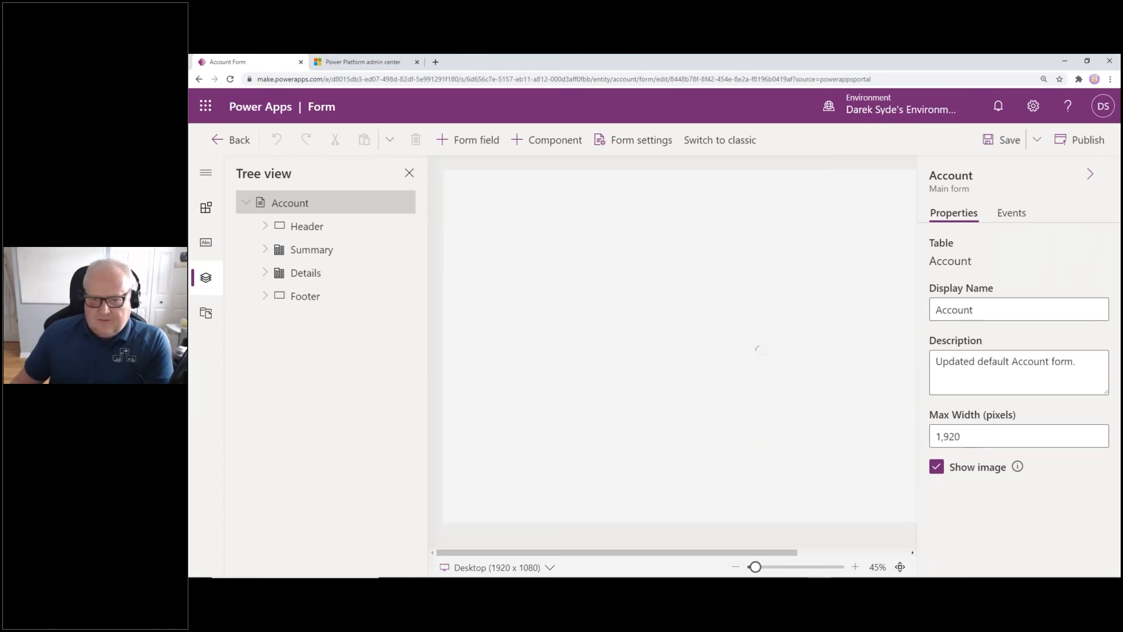
{"action": "left_click_drag", "start_coordinate": [792, 552], "coordinate": [717, 561]}
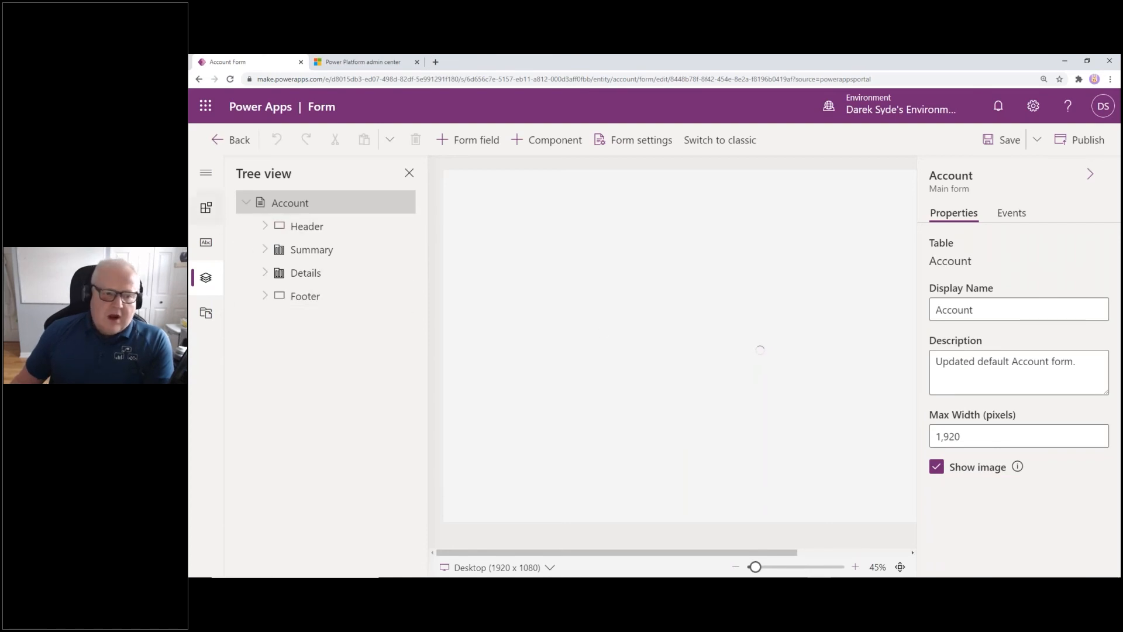
{"action": "left_click", "coordinate": [207, 210]}
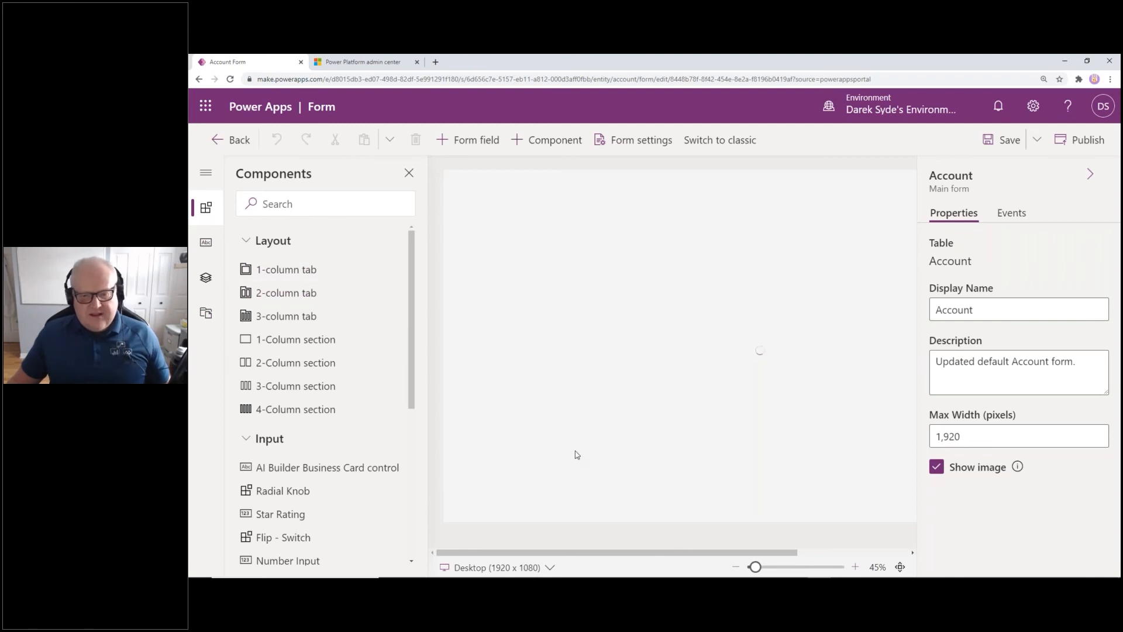
{"action": "left_click", "coordinate": [228, 144]}
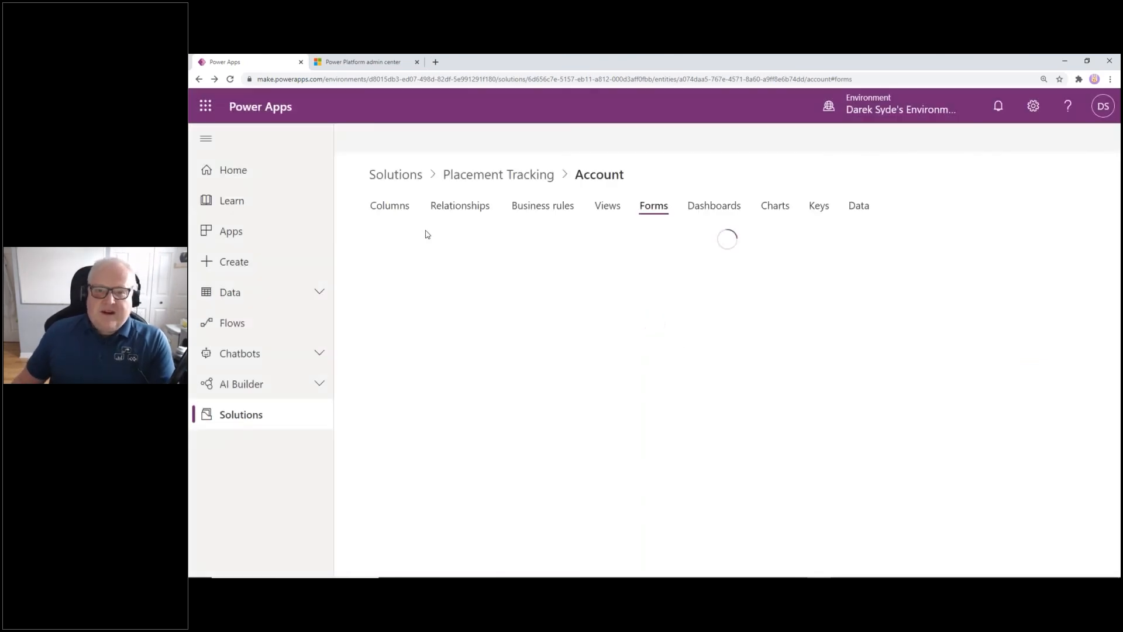
Open the Placement table's Information main form in the form designer
{"action": "left_click", "coordinate": [502, 178]}
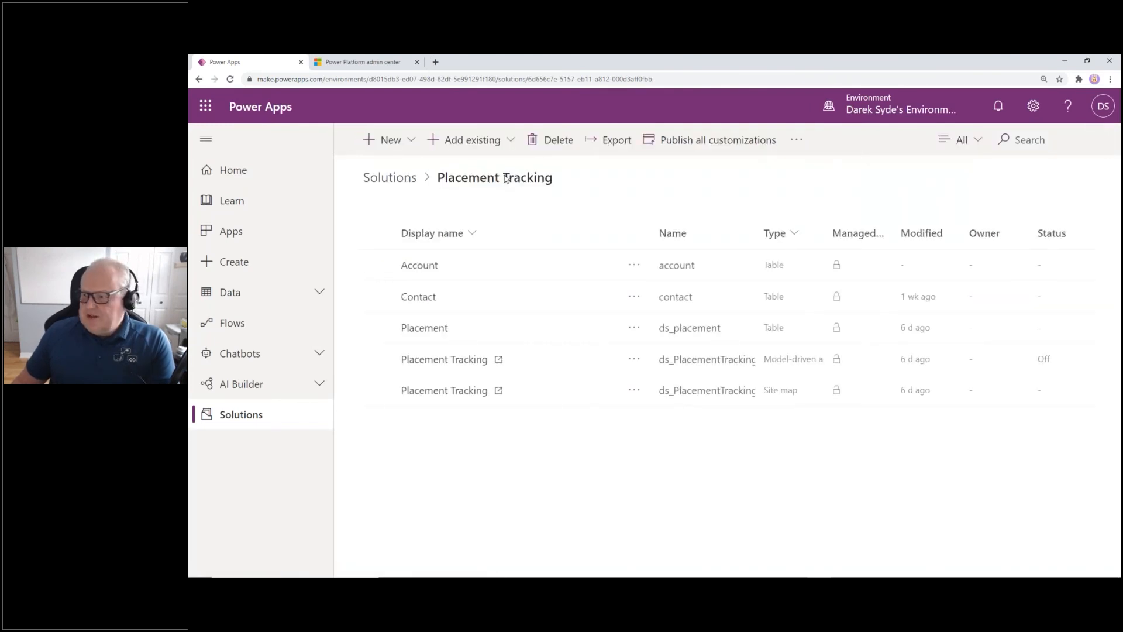
{"action": "left_click", "coordinate": [431, 331]}
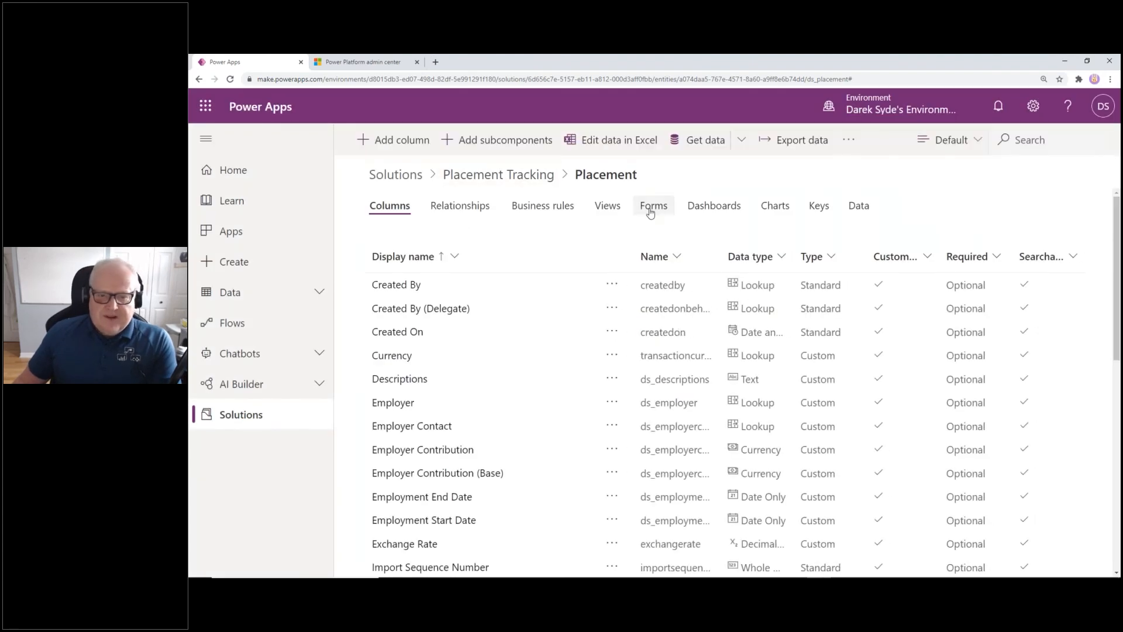
{"action": "left_click", "coordinate": [650, 212]}
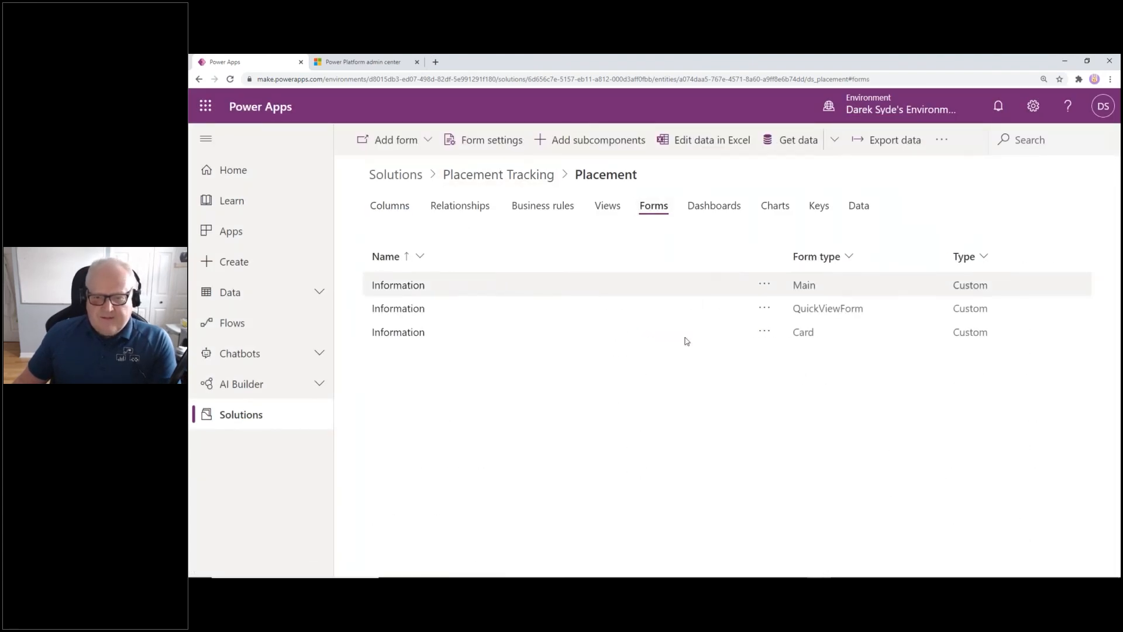
{"action": "left_click", "coordinate": [410, 286]}
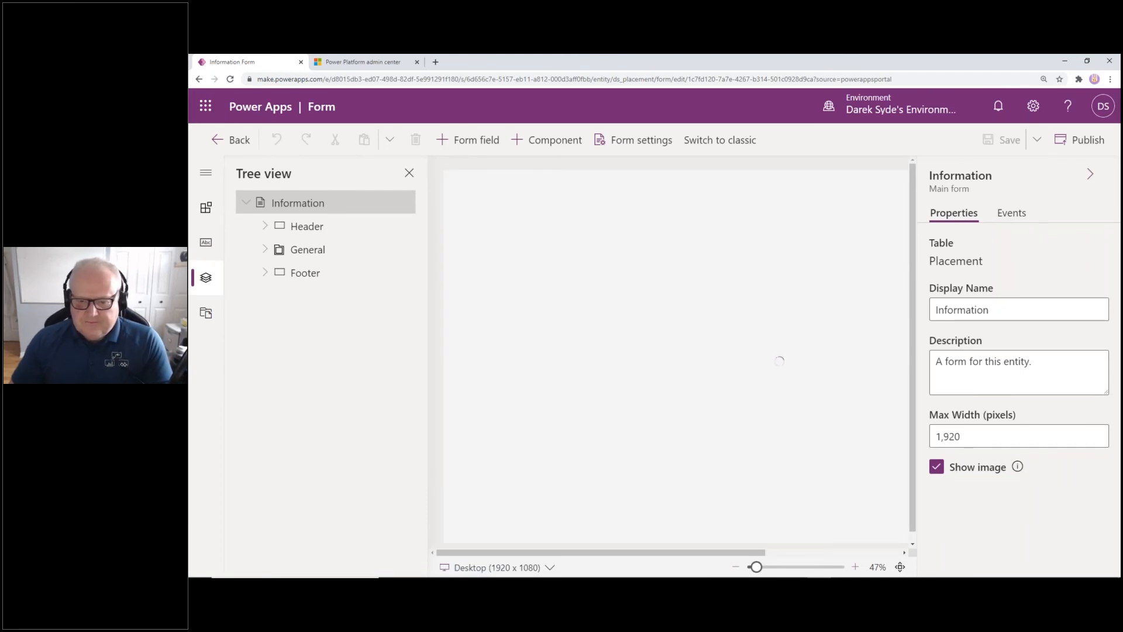
Expand Header, General and Footer in the form tree and check the Desktop (1920 x 1080) screen-size list
{"action": "left_click_drag", "start_coordinate": [610, 553], "coordinate": [560, 556]}
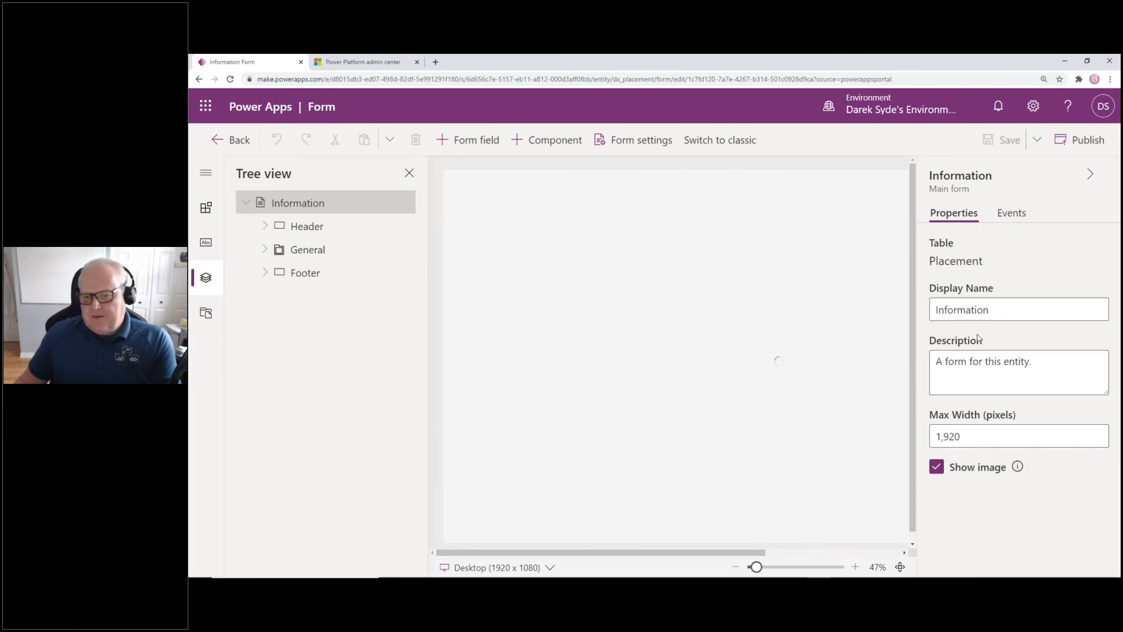
{"action": "left_click", "coordinate": [263, 229]}
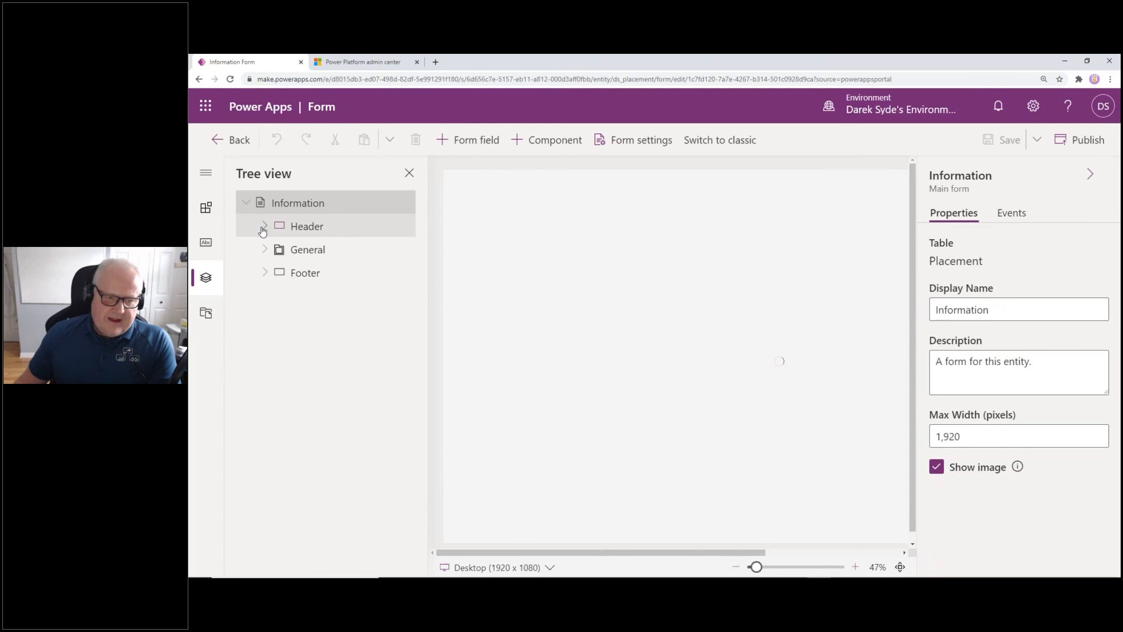
{"action": "left_click", "coordinate": [264, 250]}
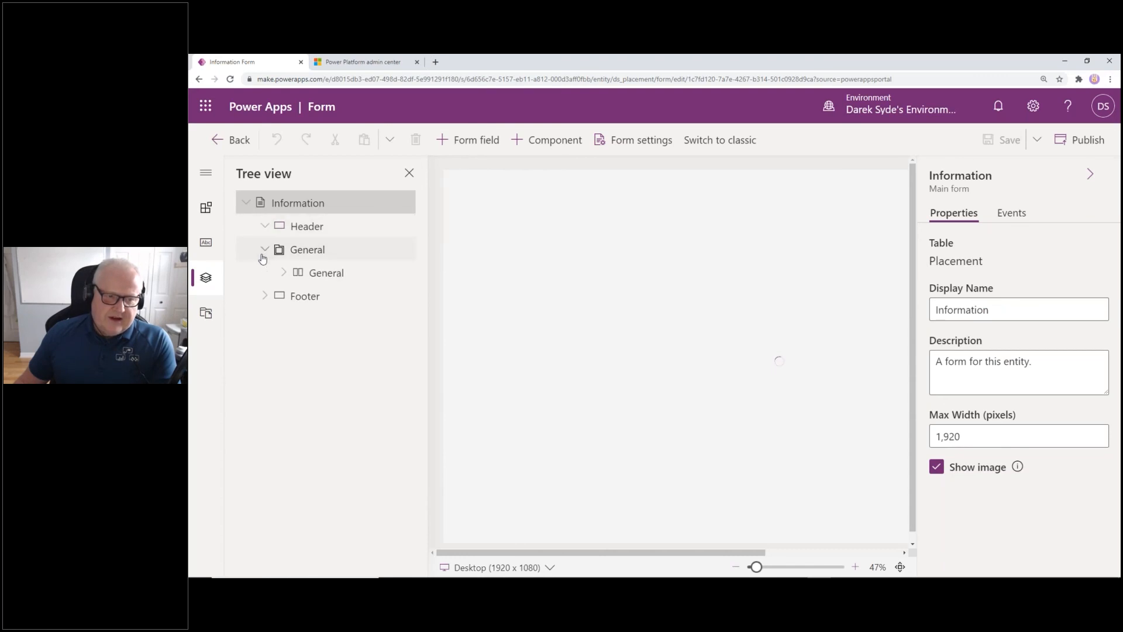
{"action": "left_click", "coordinate": [334, 282]}
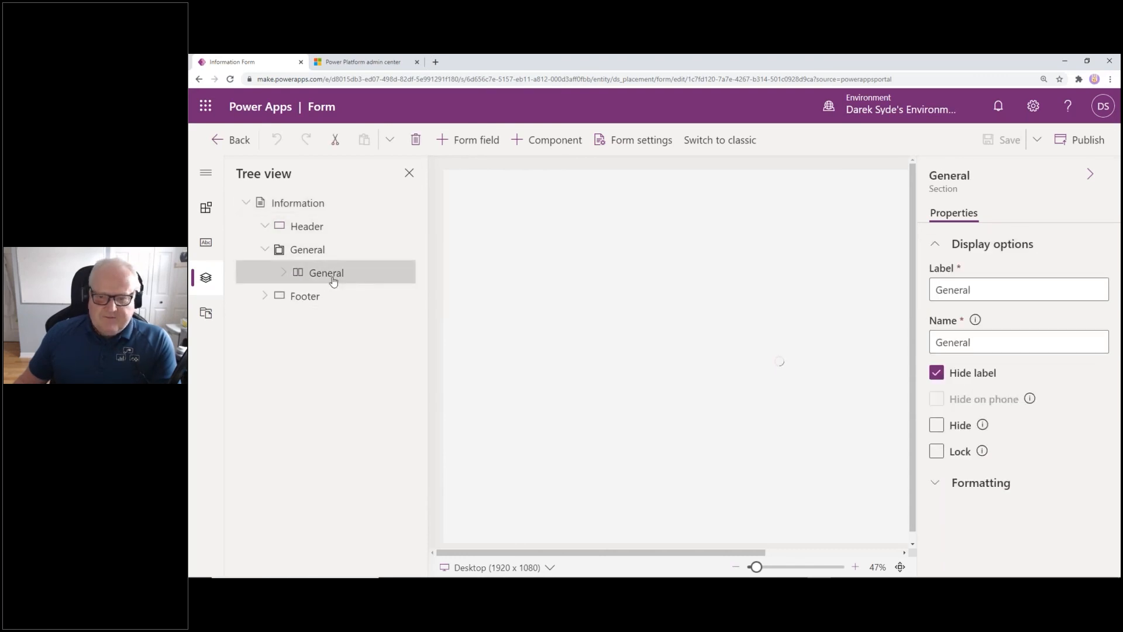
{"action": "left_click", "coordinate": [265, 295]}
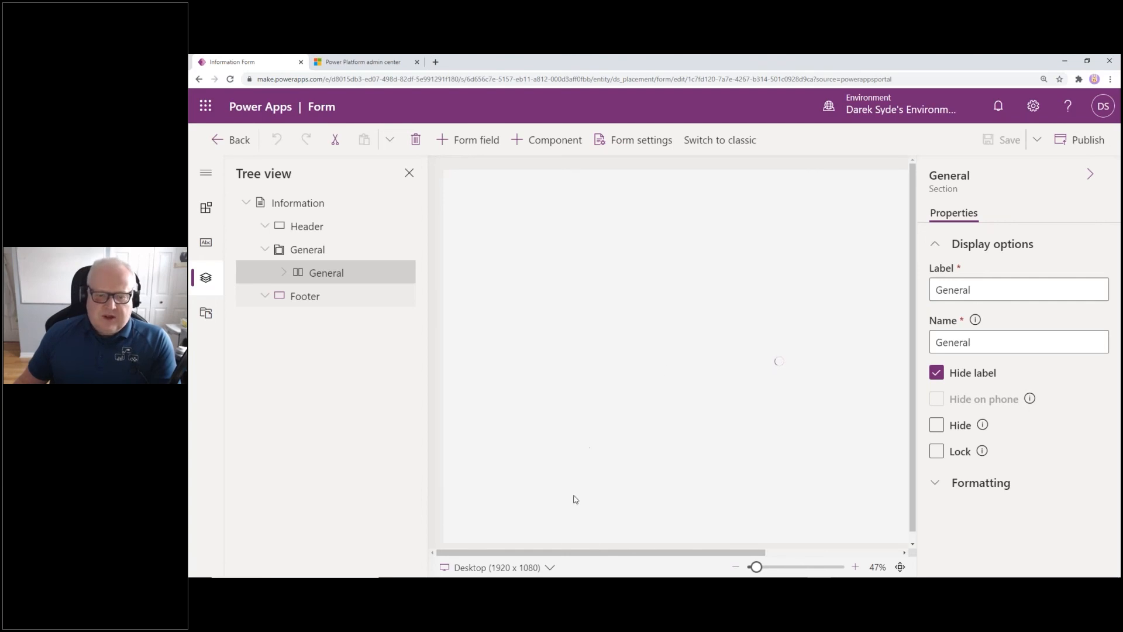
{"action": "left_click", "coordinate": [528, 569]}
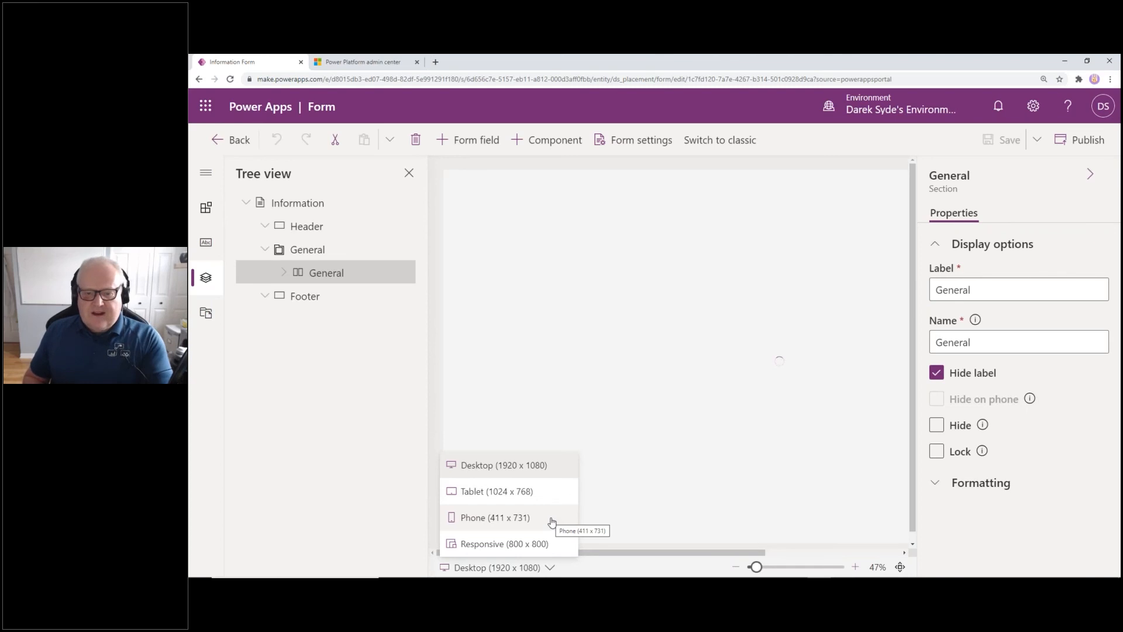
{"action": "left_click", "coordinate": [705, 445]}
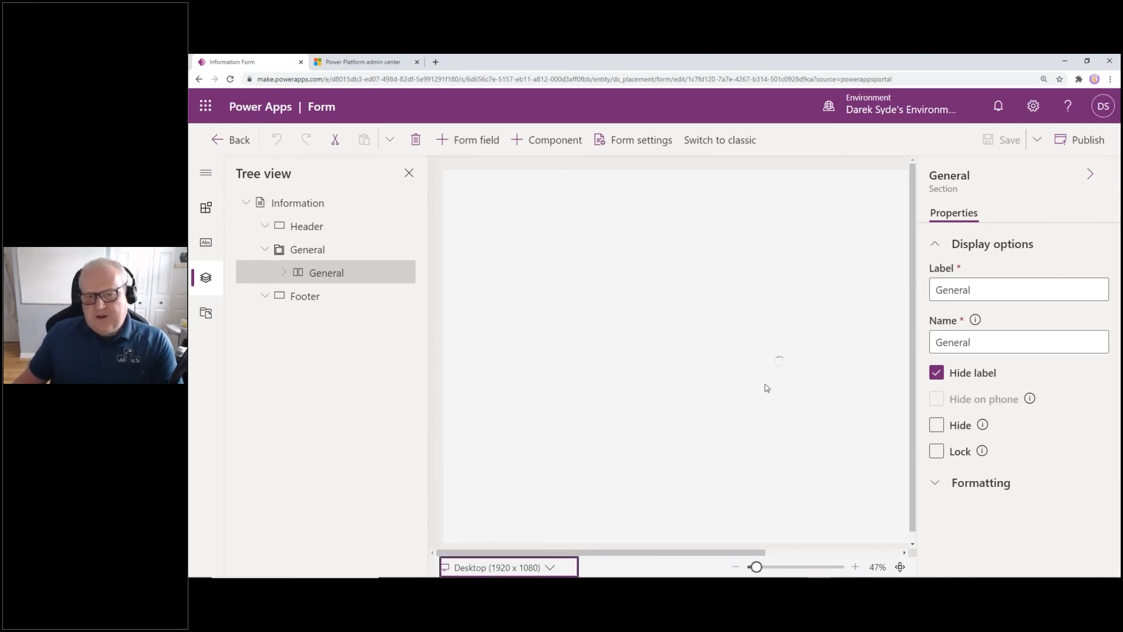
Open the form in the classic editor and drag Total Salary around the General section
{"action": "left_click", "coordinate": [721, 147]}
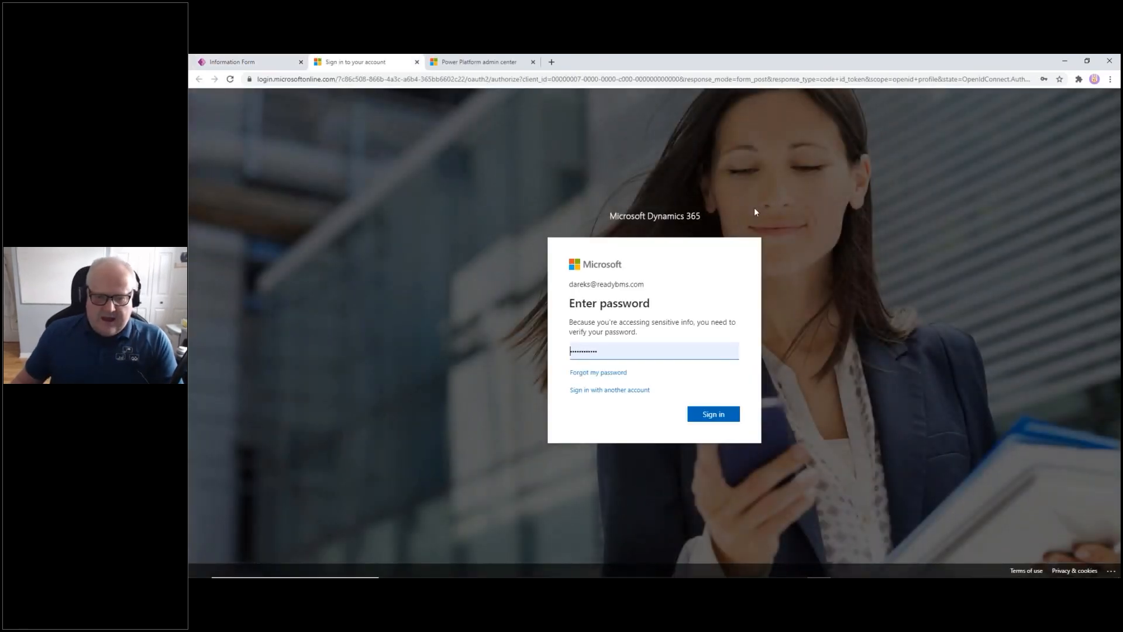
{"action": "left_click", "coordinate": [702, 413]}
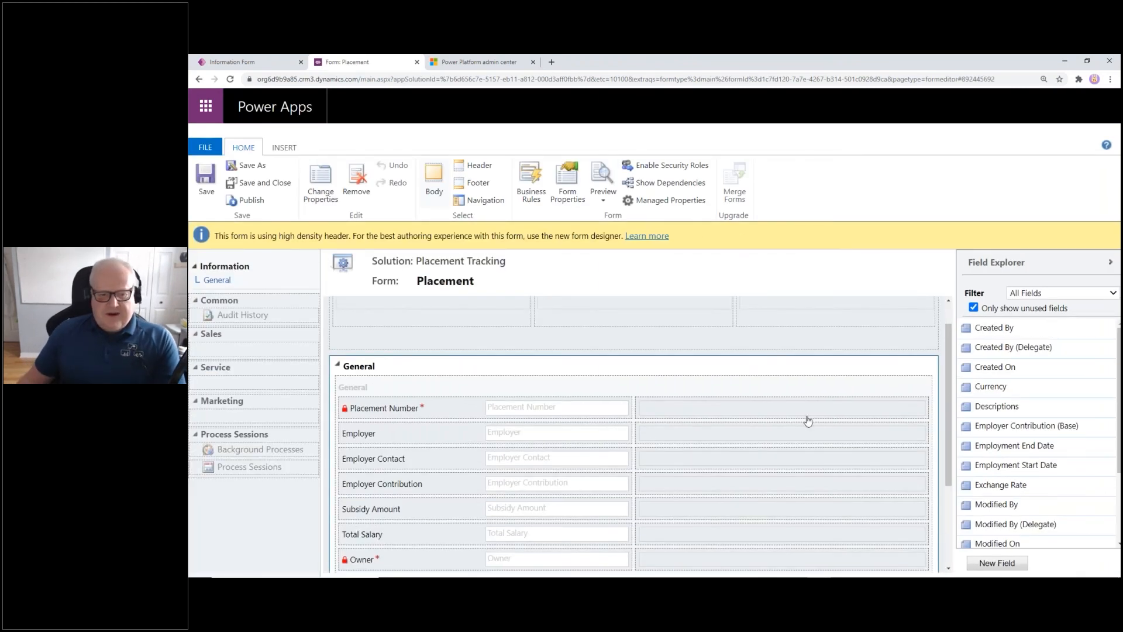
{"action": "scroll", "coordinate": [807, 420], "scroll_direction": "down", "scroll_amount": 1}
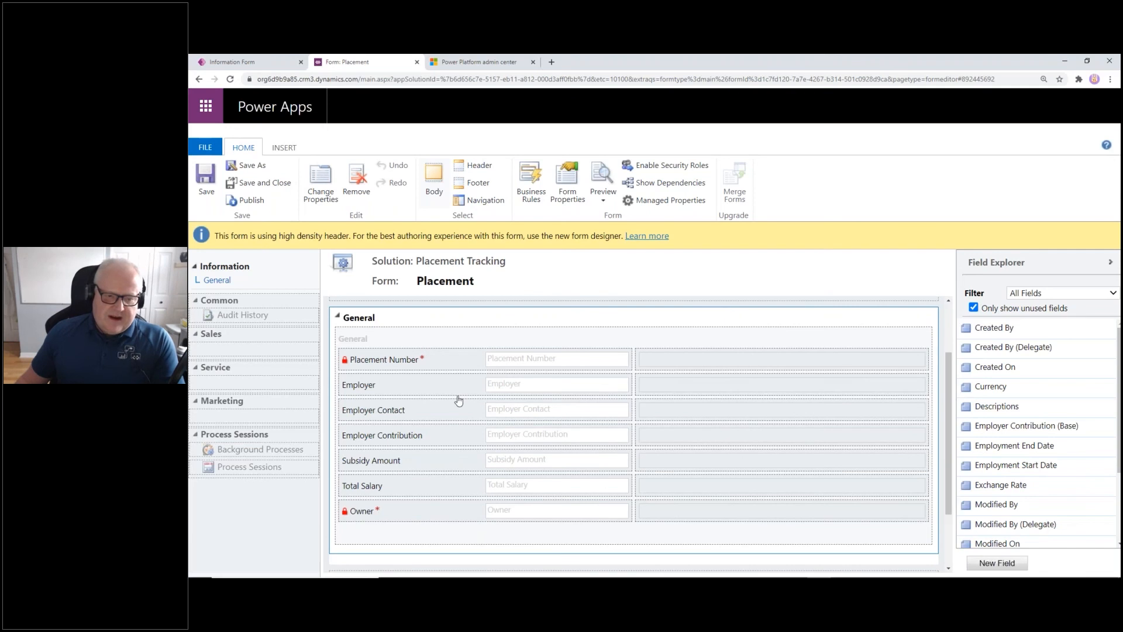
{"action": "left_click_drag", "start_coordinate": [446, 484], "coordinate": [712, 364]}
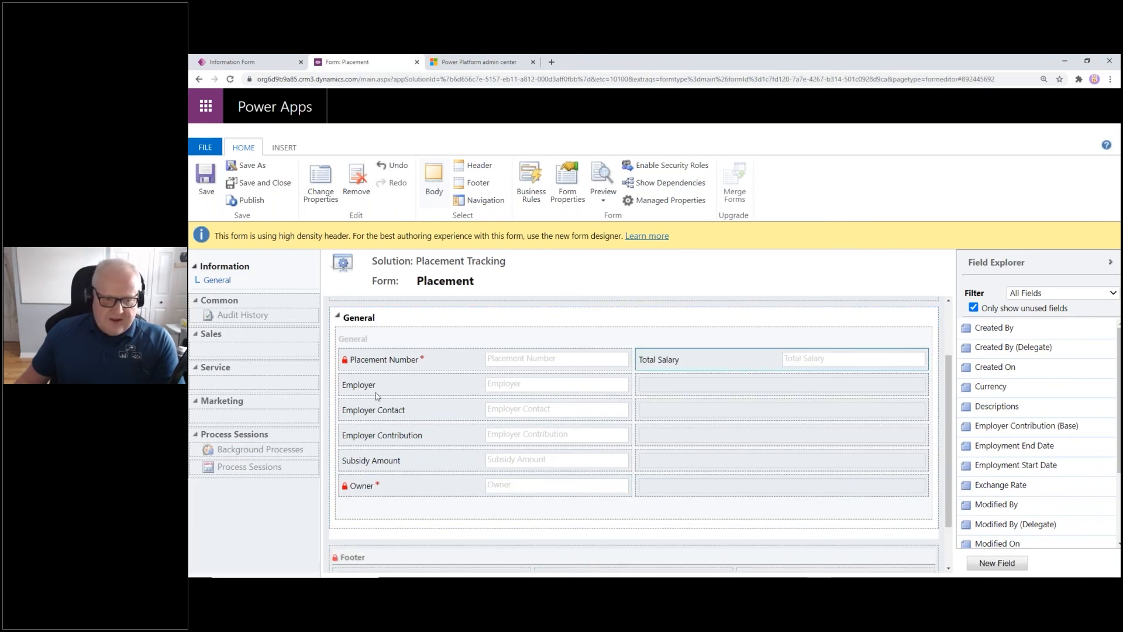
{"action": "left_click_drag", "start_coordinate": [733, 355], "coordinate": [462, 461]}
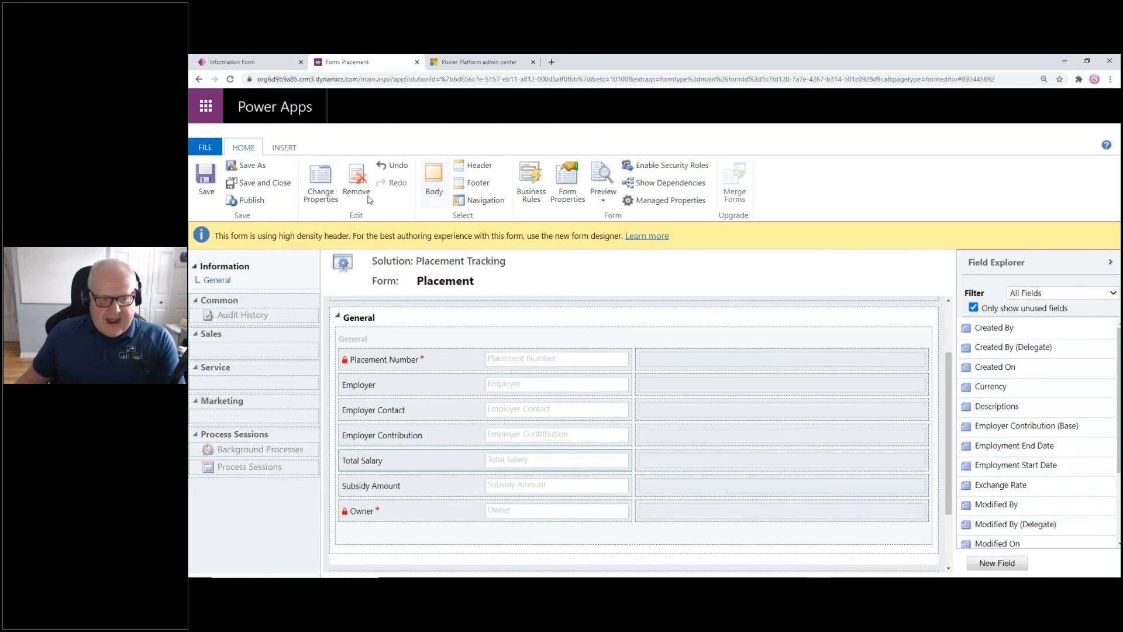
Look over the INSERT options, then leave the classic editor without saving
{"action": "left_click", "coordinate": [283, 148]}
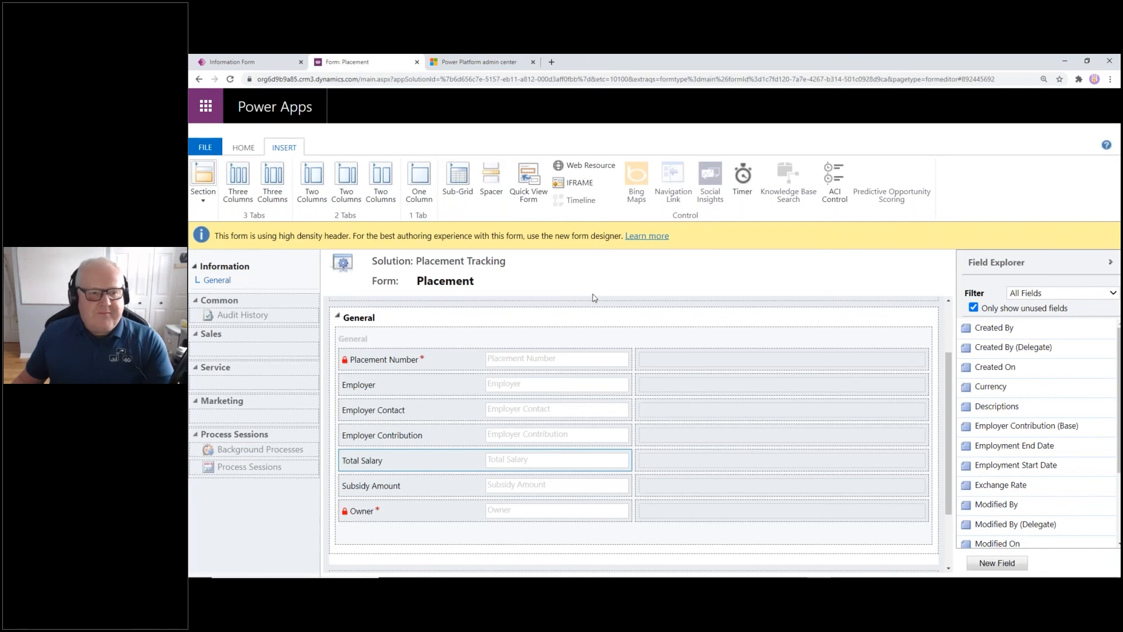
{"action": "left_click", "coordinate": [416, 62]}
{"action": "left_click", "coordinate": [702, 134]}
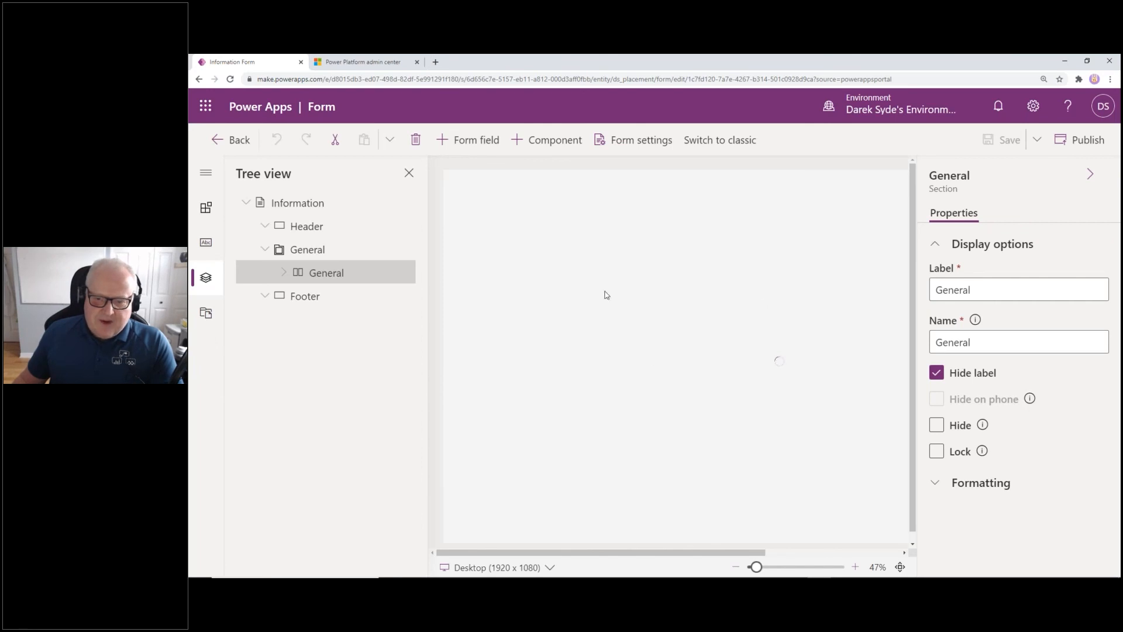
Return to the Placement forms list and bring the PowerPoint presentation to the front
{"action": "left_click", "coordinate": [245, 142]}
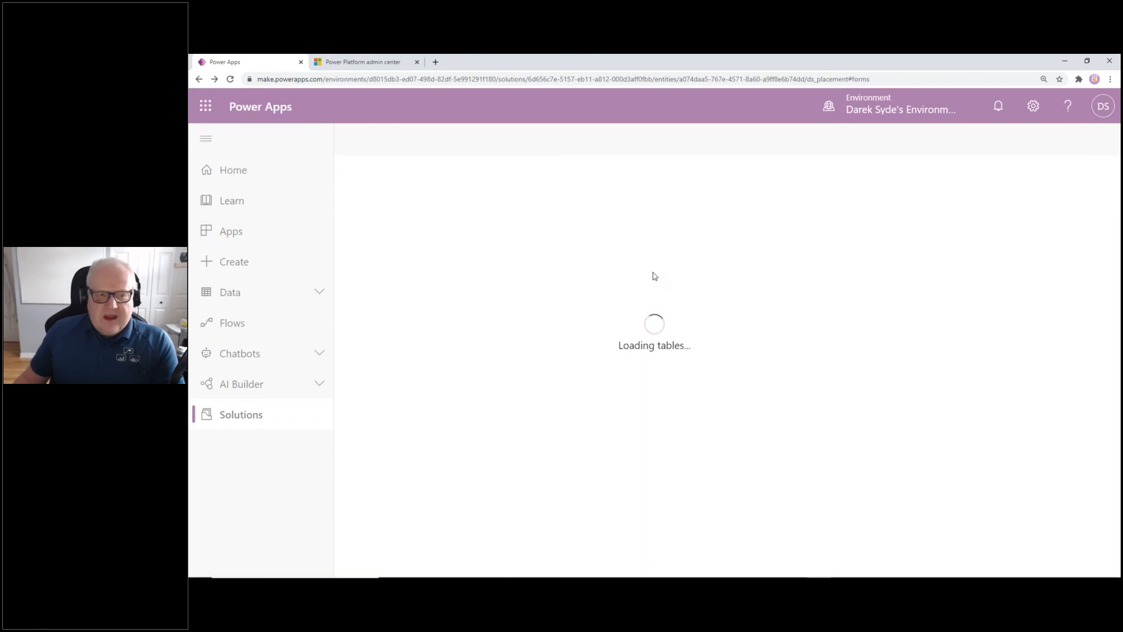
{"action": "mouse_move", "coordinate": [771, 576]}
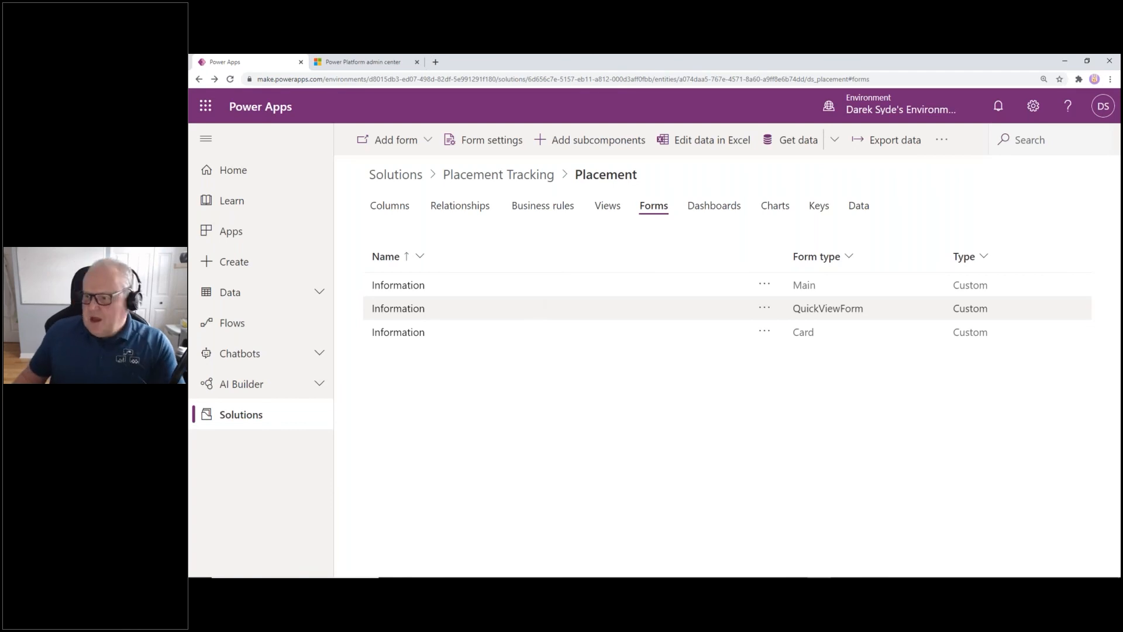
{"action": "left_click", "coordinate": [844, 571]}
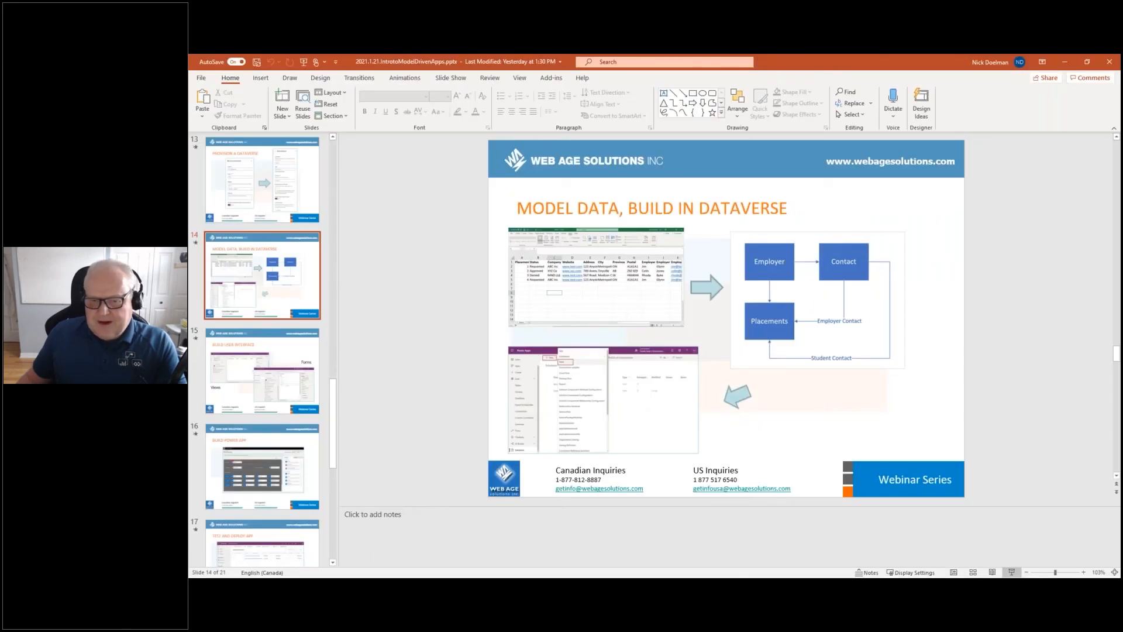
Present from slide 14, advance to slide 15 'Build User Interface', then end the show
{"action": "left_click", "coordinate": [1011, 572]}
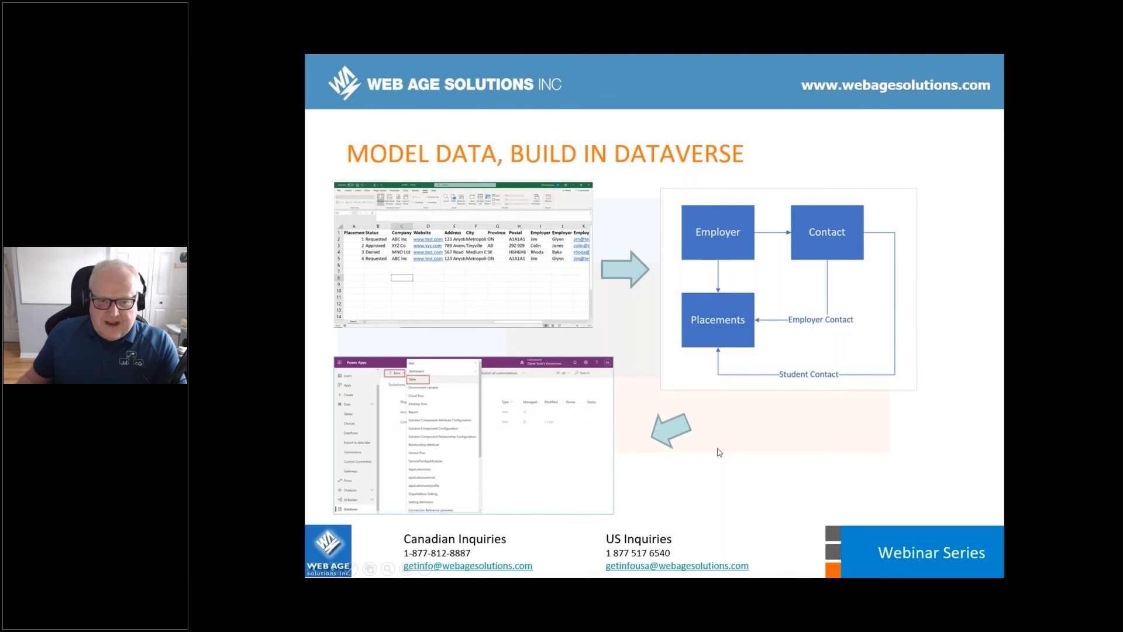
{"action": "left_click", "coordinate": [715, 454]}
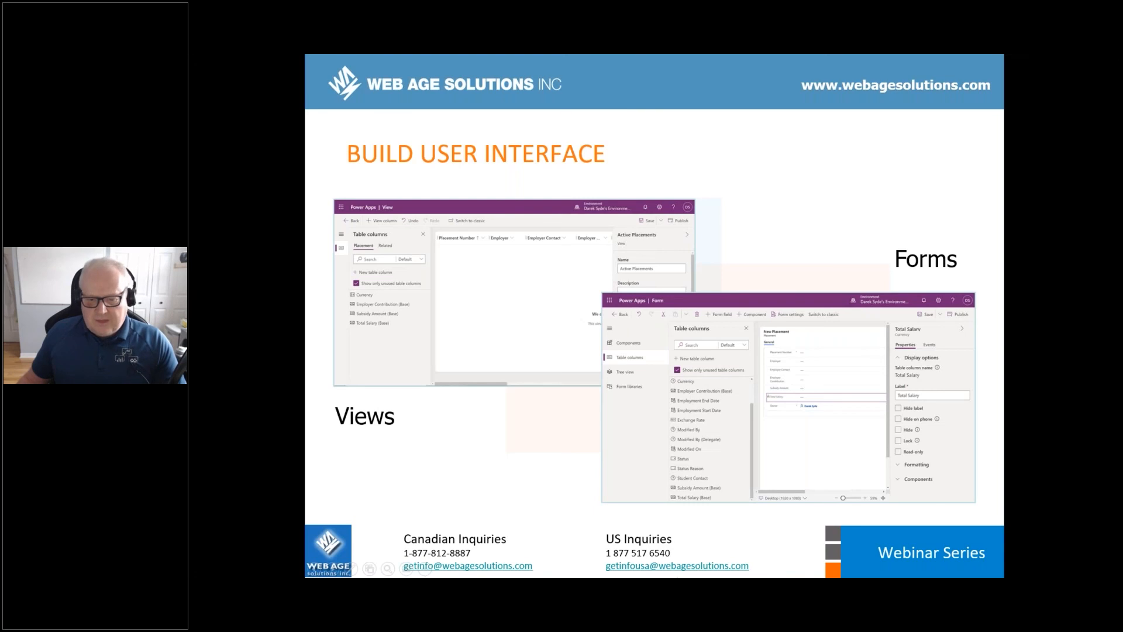
{"action": "key", "text": "Escape"}
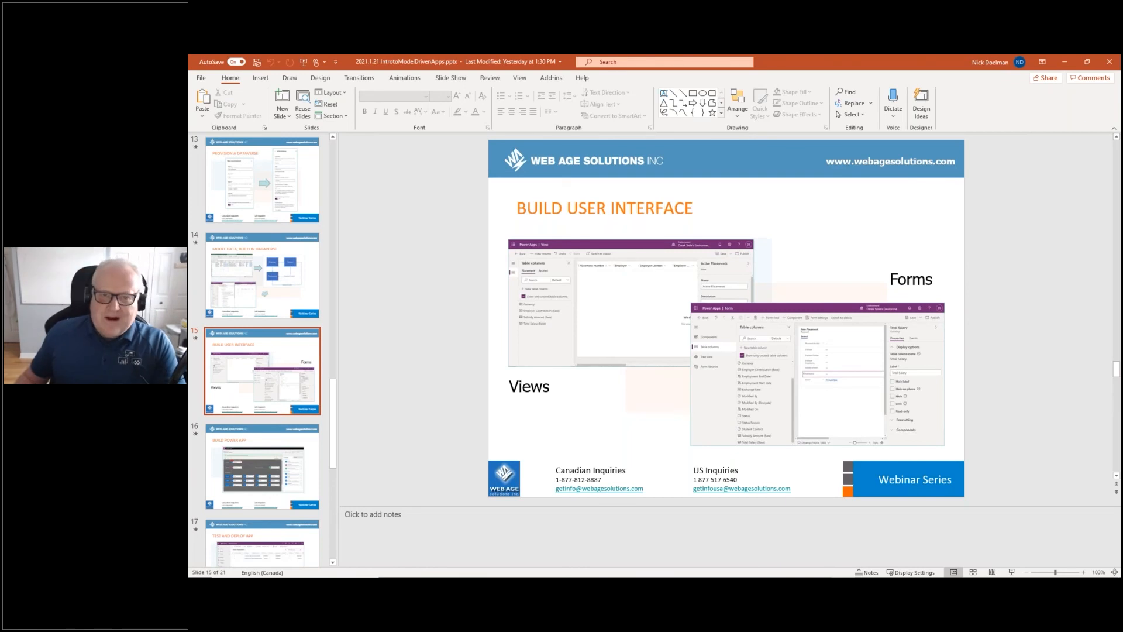
Go back to the Placement Tracking solution and browse the New > App options without creating anything
{"action": "left_click", "coordinate": [1066, 62]}
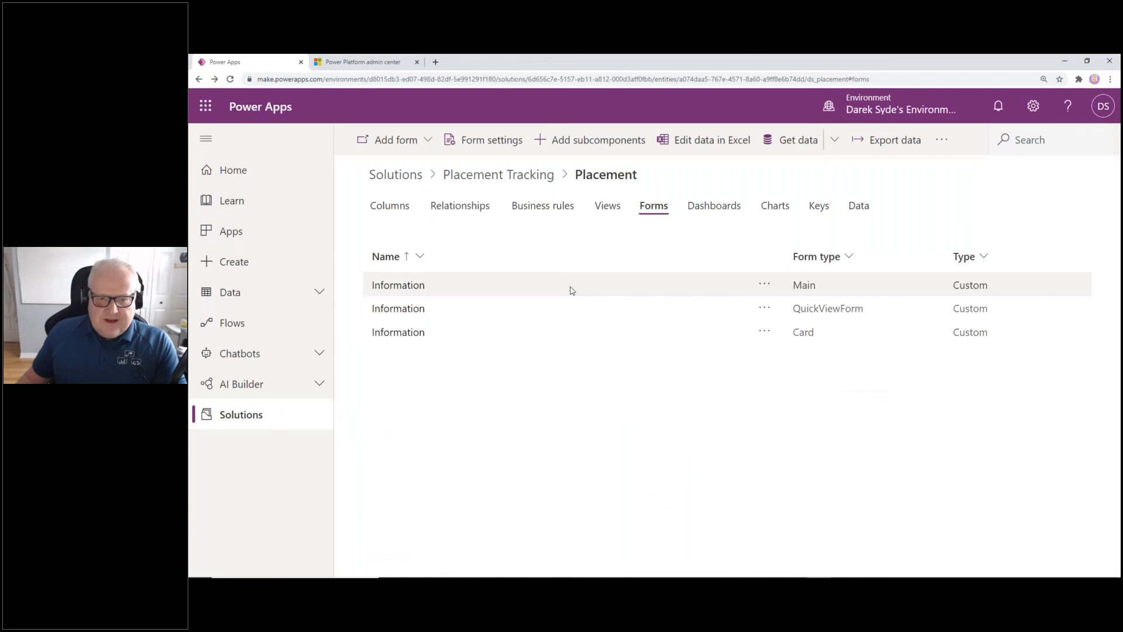
{"action": "left_click", "coordinate": [497, 175]}
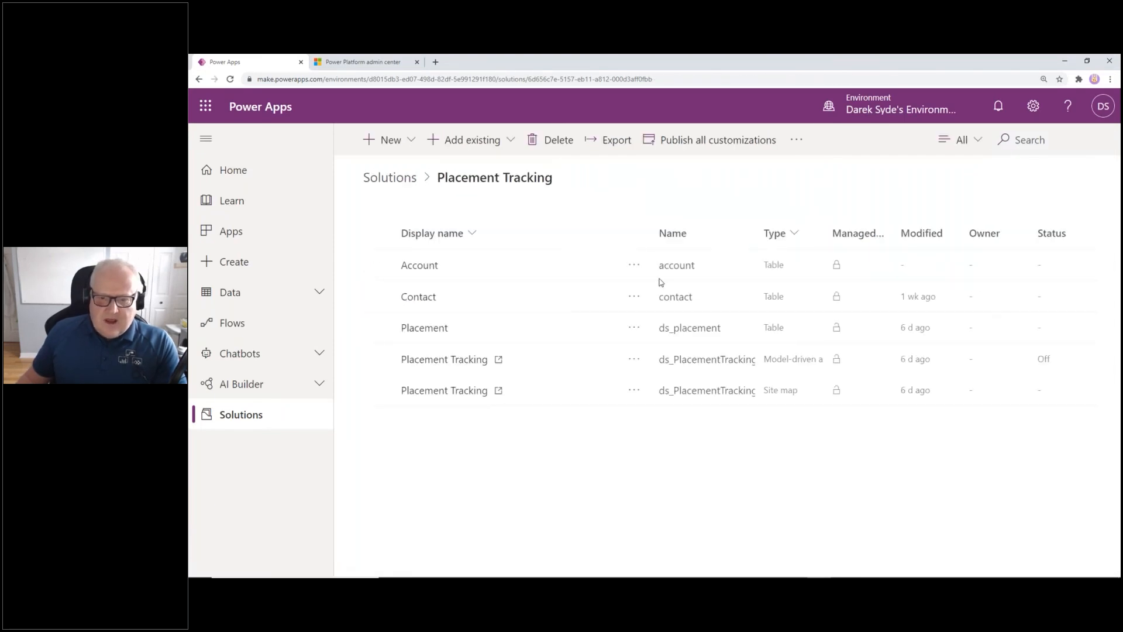
{"action": "left_click", "coordinate": [388, 140]}
{"action": "mouse_move", "coordinate": [504, 117]}
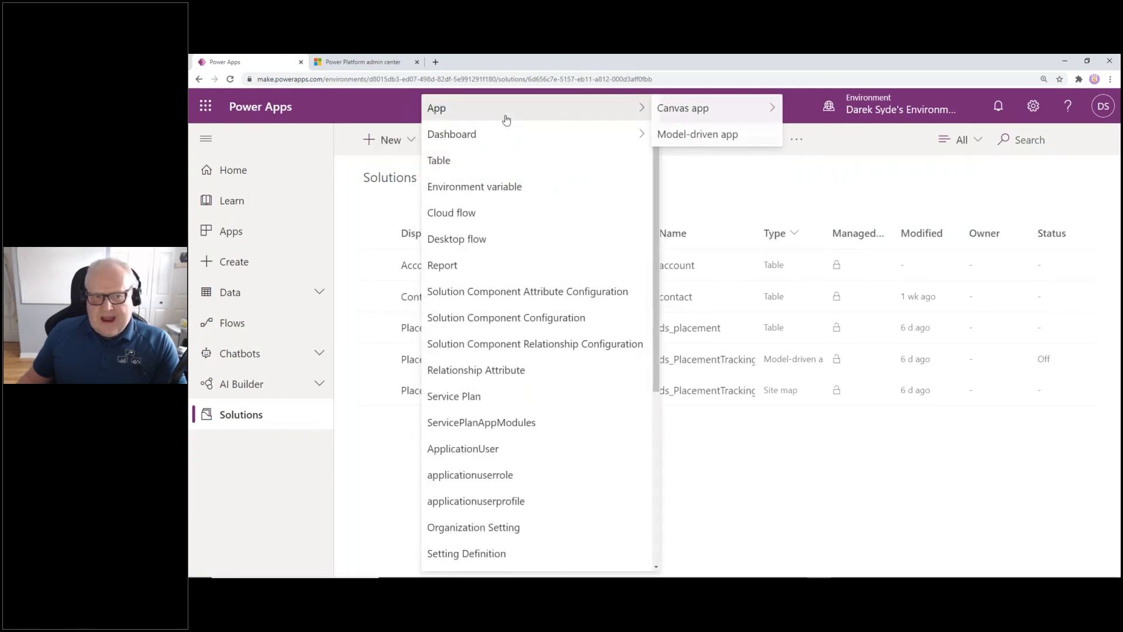
{"action": "mouse_move", "coordinate": [694, 113]}
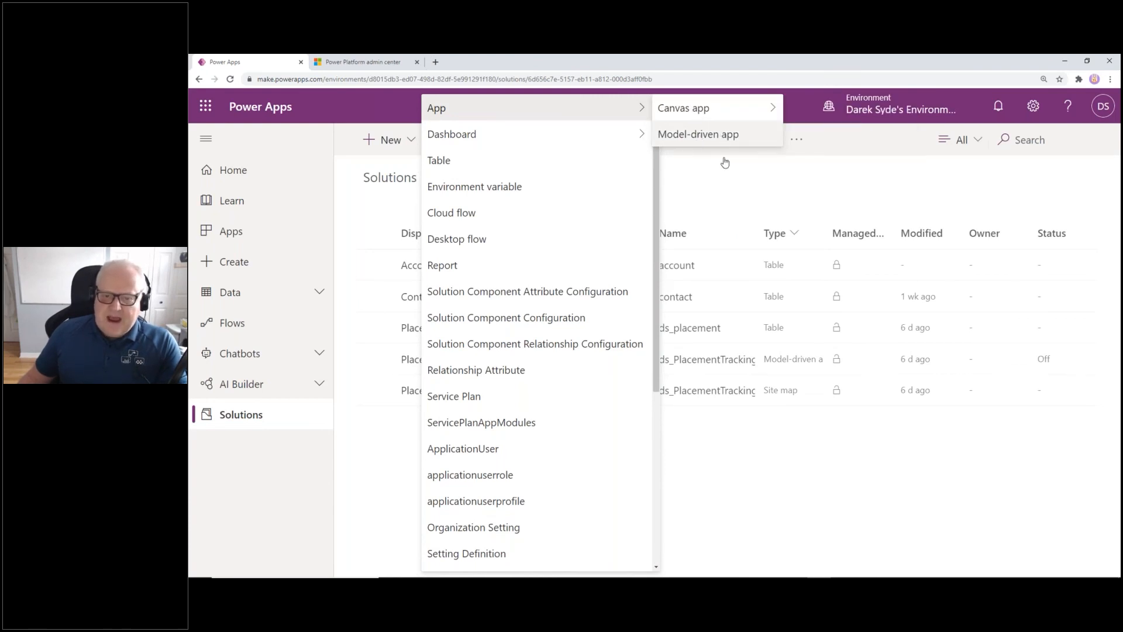
{"action": "left_click", "coordinate": [719, 439]}
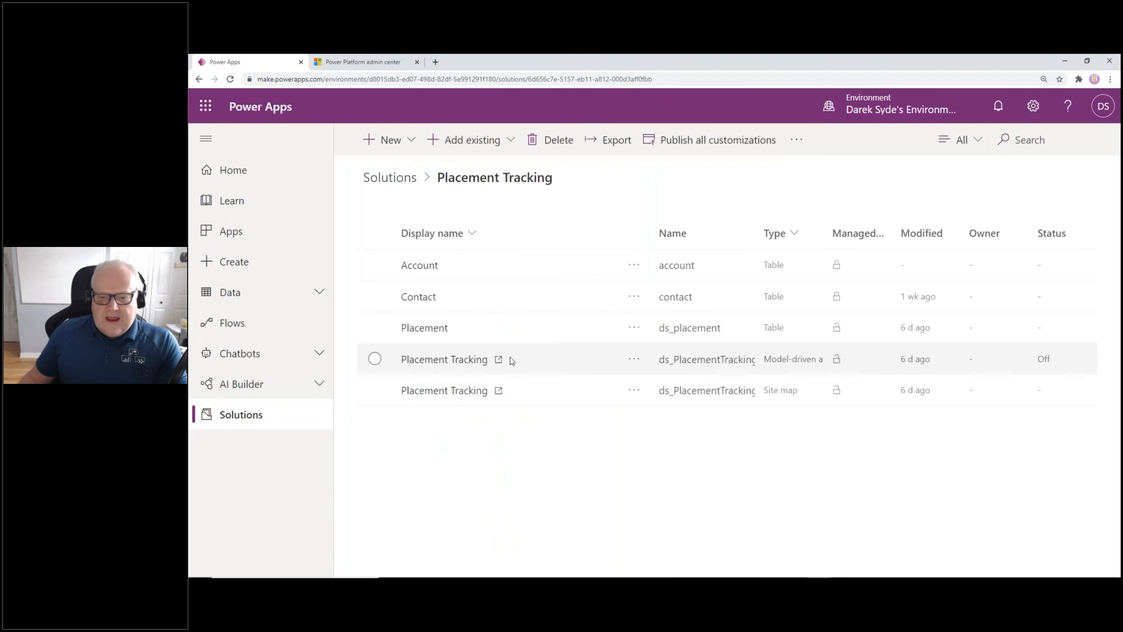
Open the Placement Tracking app in the App Designer and review its Account and Placement forms and views
{"action": "left_click", "coordinate": [465, 359]}
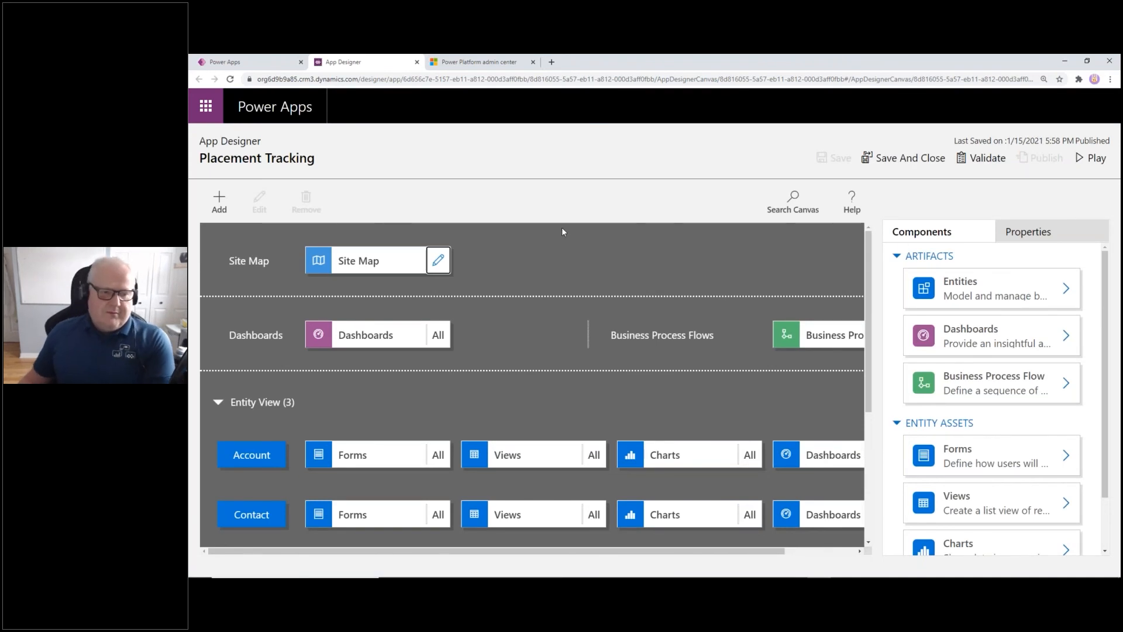
{"action": "scroll", "coordinate": [548, 246], "scroll_direction": "down", "scroll_amount": 1}
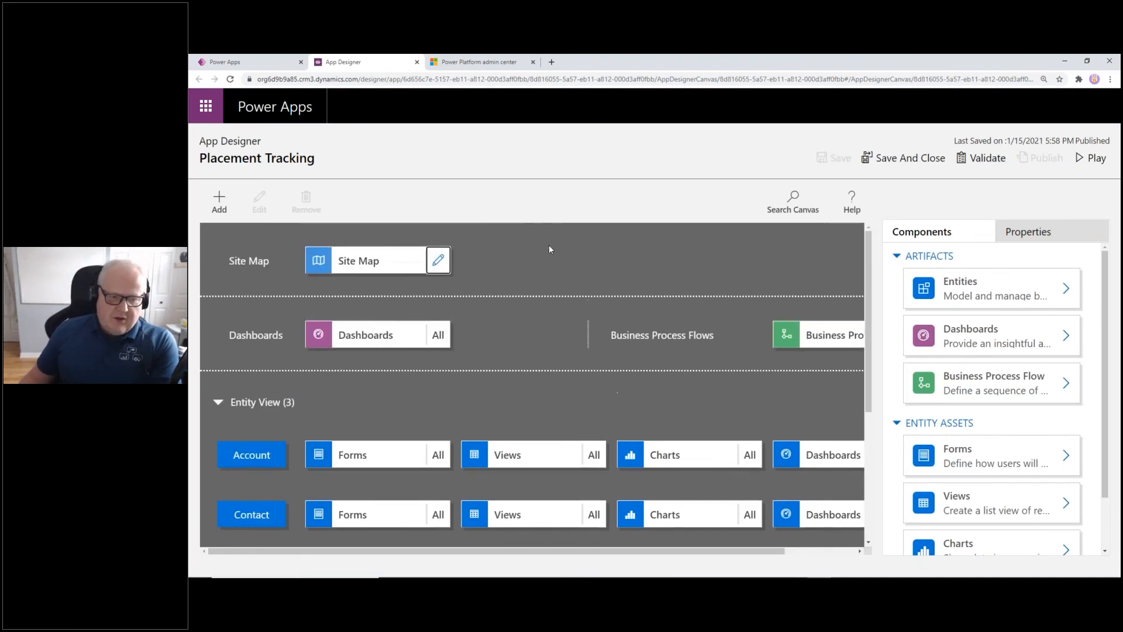
{"action": "scroll", "coordinate": [549, 245], "scroll_direction": "down", "scroll_amount": 2}
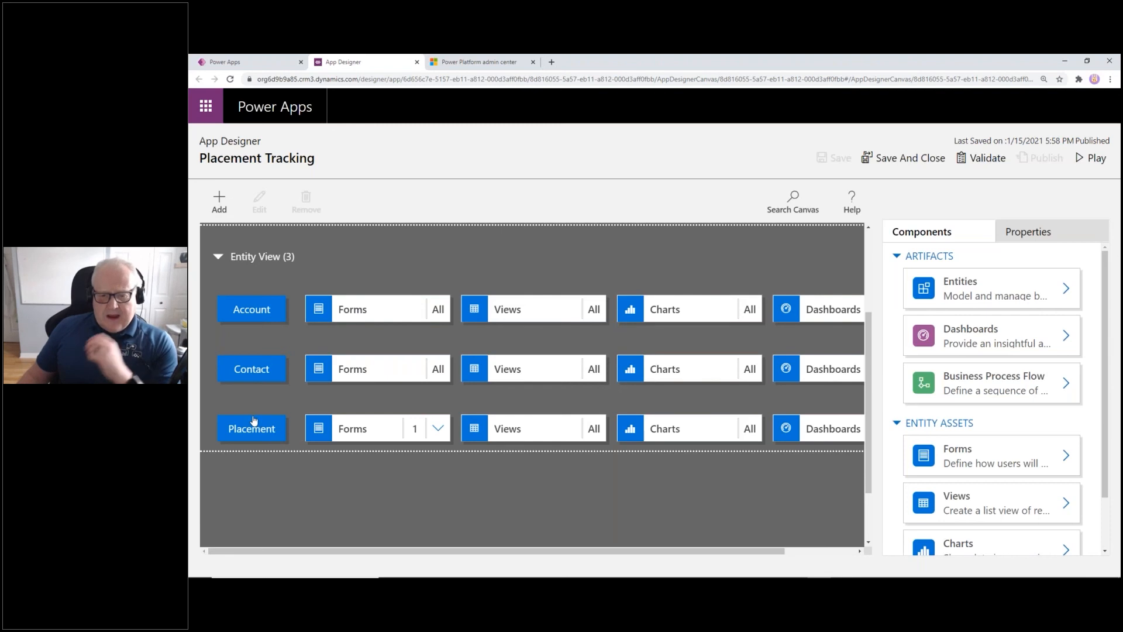
{"action": "left_click", "coordinate": [393, 312]}
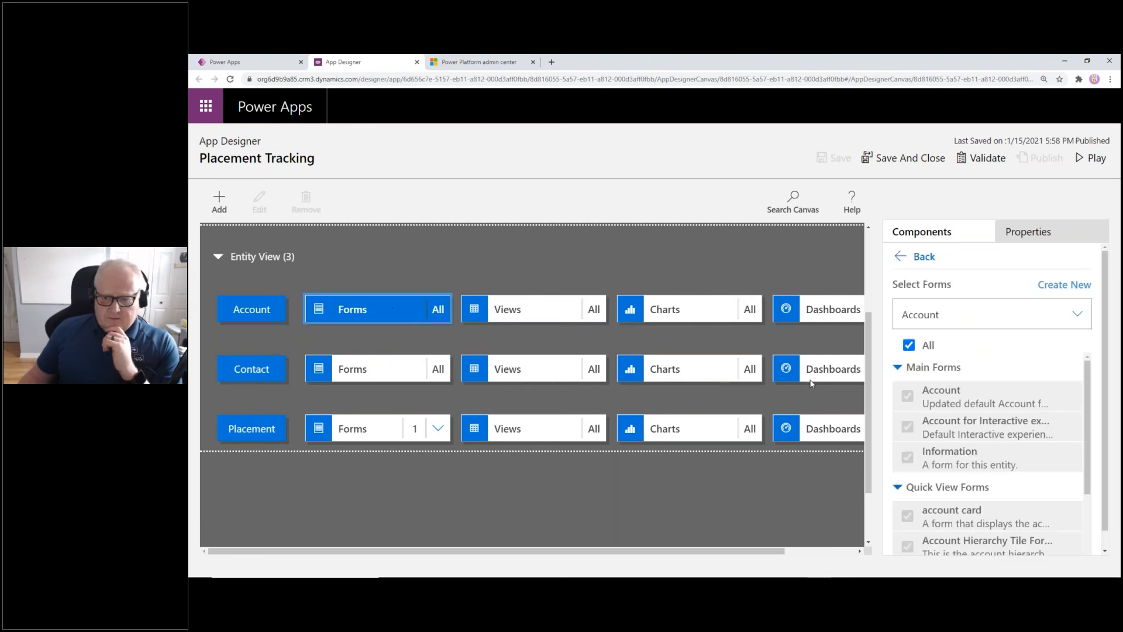
{"action": "scroll", "coordinate": [999, 372], "scroll_direction": "down", "scroll_amount": 2}
{"action": "scroll", "coordinate": [998, 372], "scroll_direction": "up", "scroll_amount": 2}
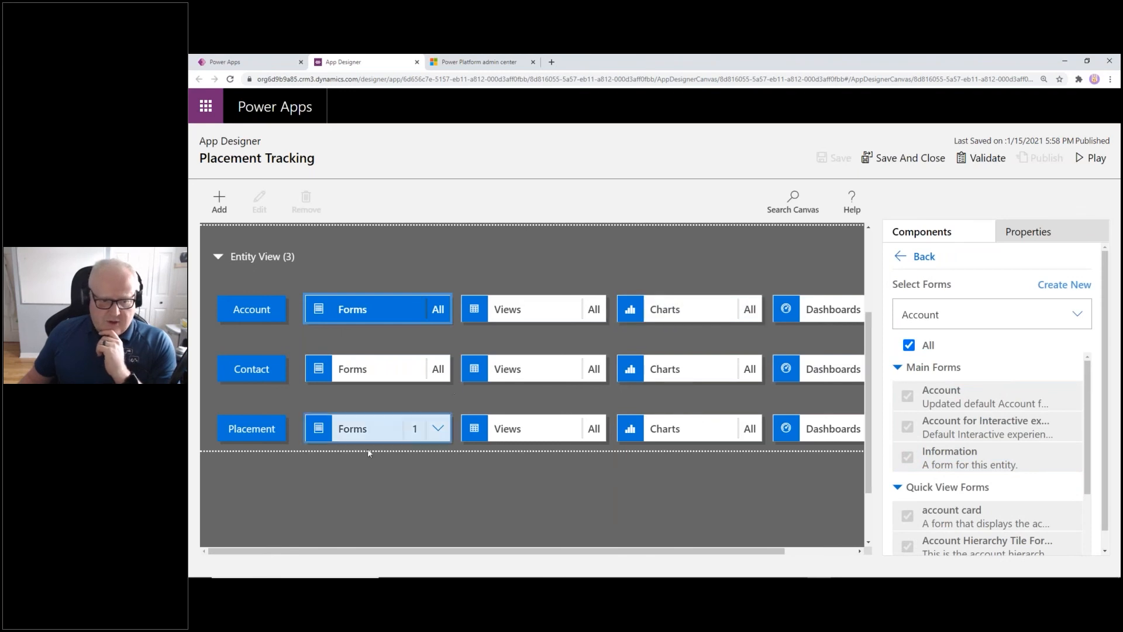
{"action": "left_click", "coordinate": [397, 436]}
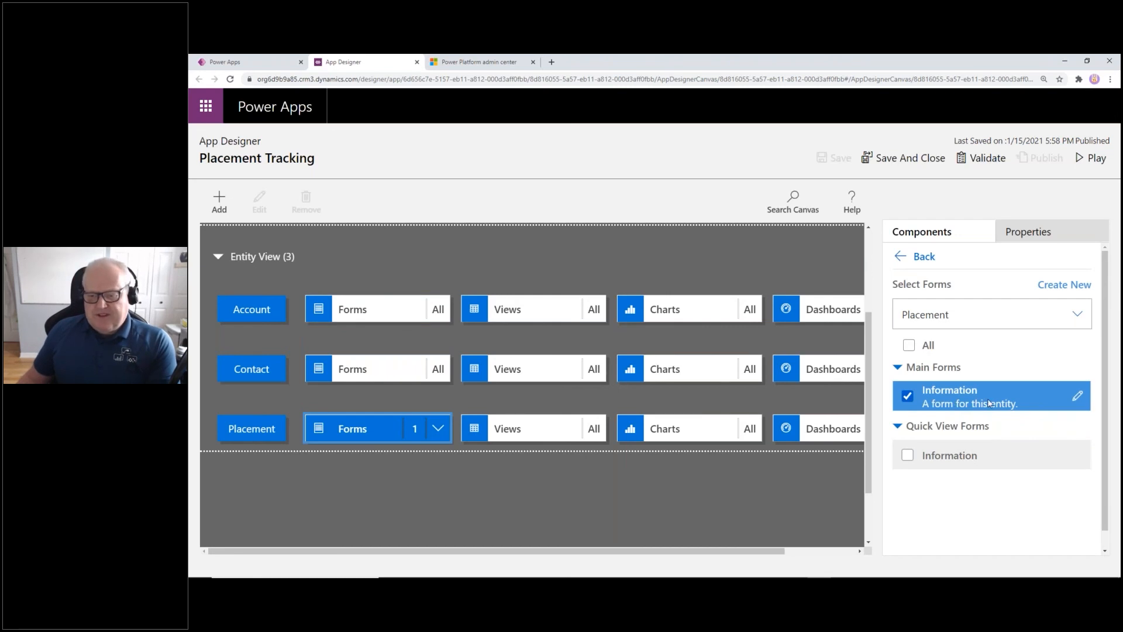
{"action": "left_click", "coordinate": [547, 428]}
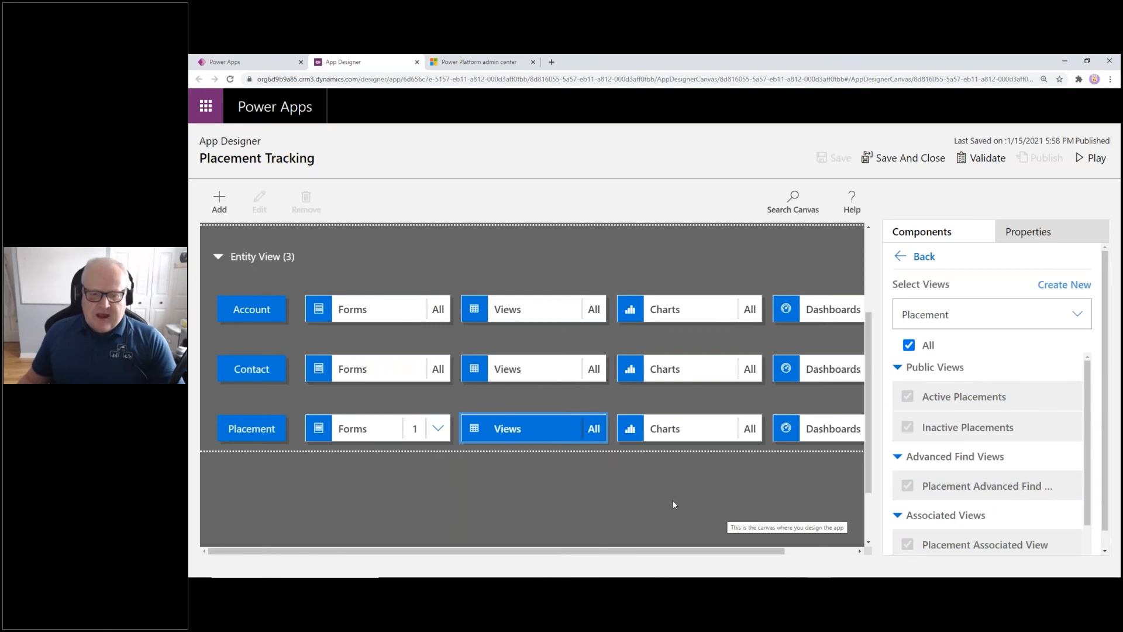
{"action": "left_click", "coordinate": [694, 427]}
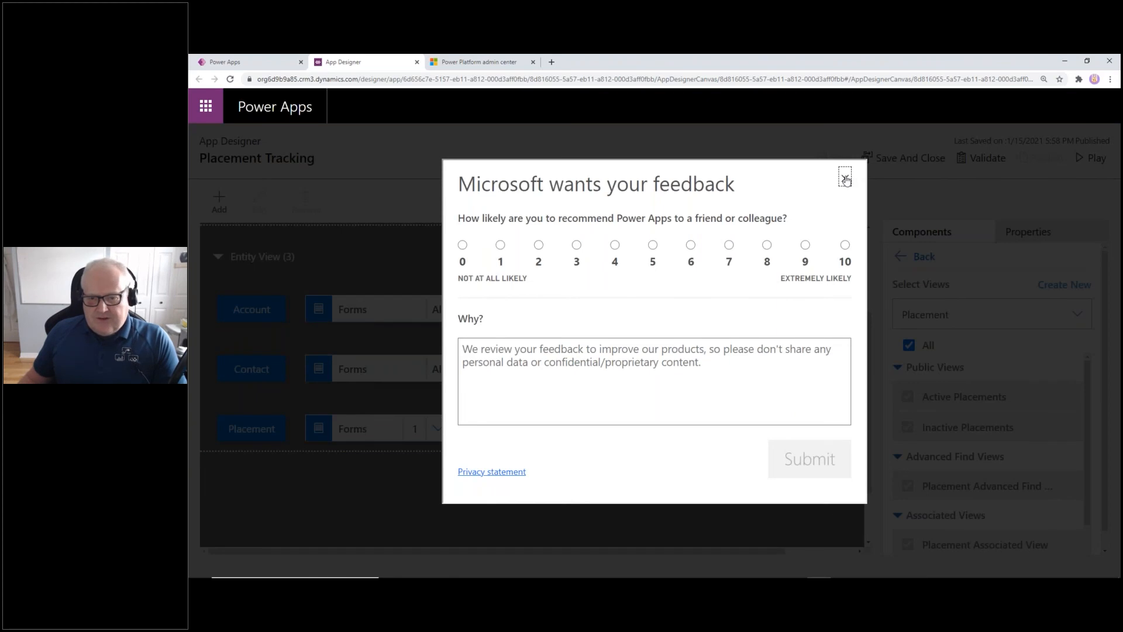
Dismiss the feedback survey and open the app's site map in the Sitemap Designer
{"action": "left_click", "coordinate": [844, 179]}
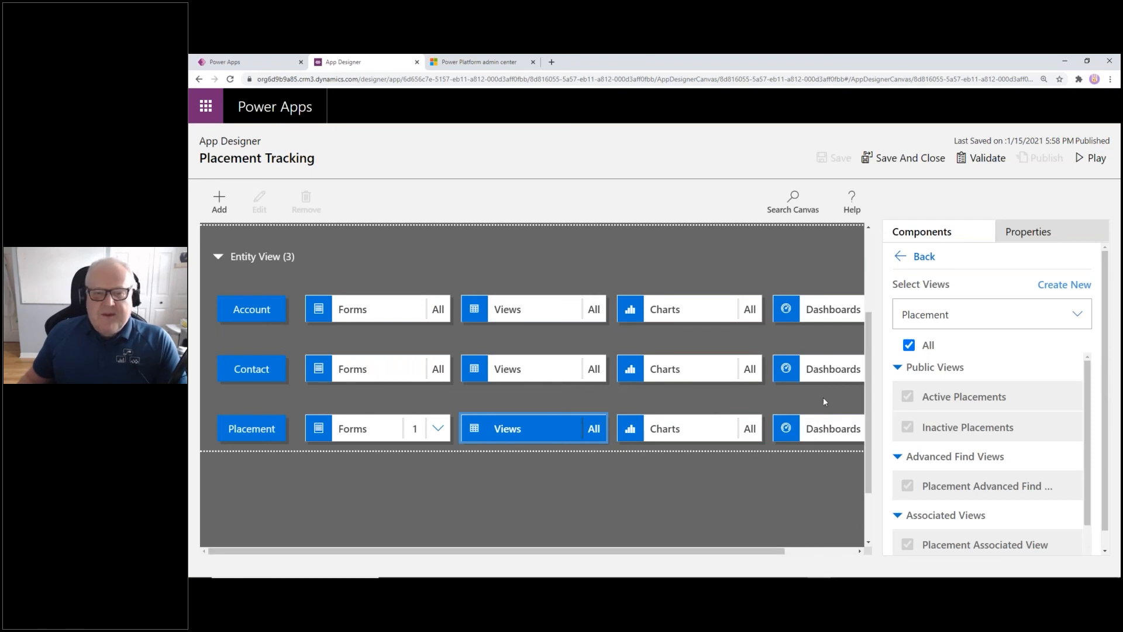
{"action": "scroll", "coordinate": [451, 268], "scroll_direction": "up", "scroll_amount": 3}
{"action": "left_click", "coordinate": [438, 261]}
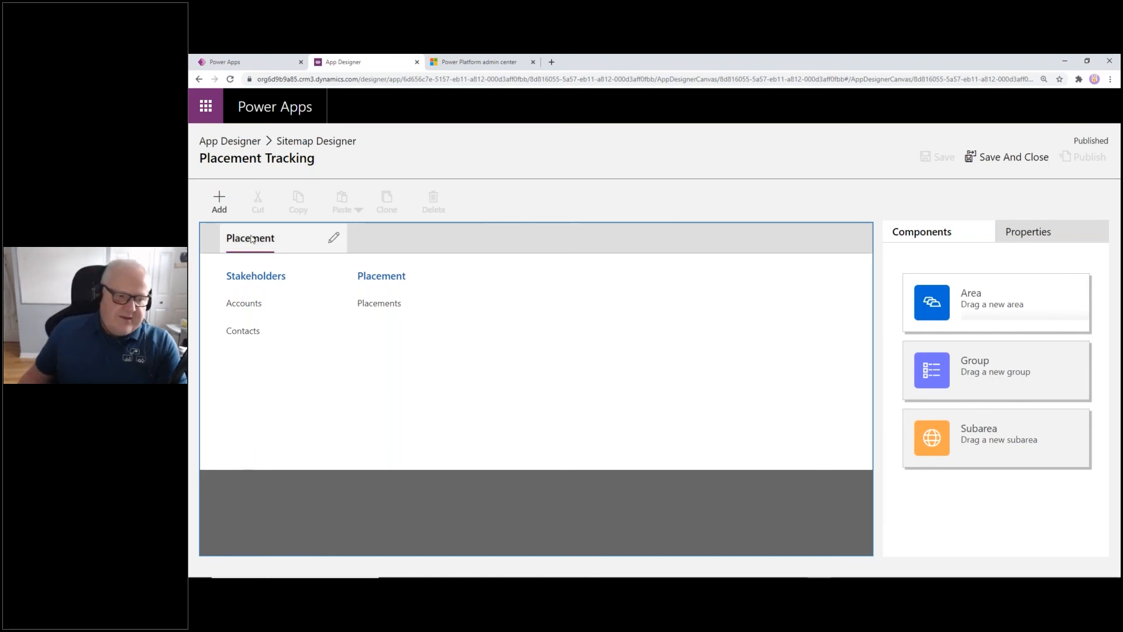
Add a new site map area titled ADMIN next to Placement
{"action": "left_click", "coordinate": [221, 202]}
{"action": "left_click", "coordinate": [229, 241]}
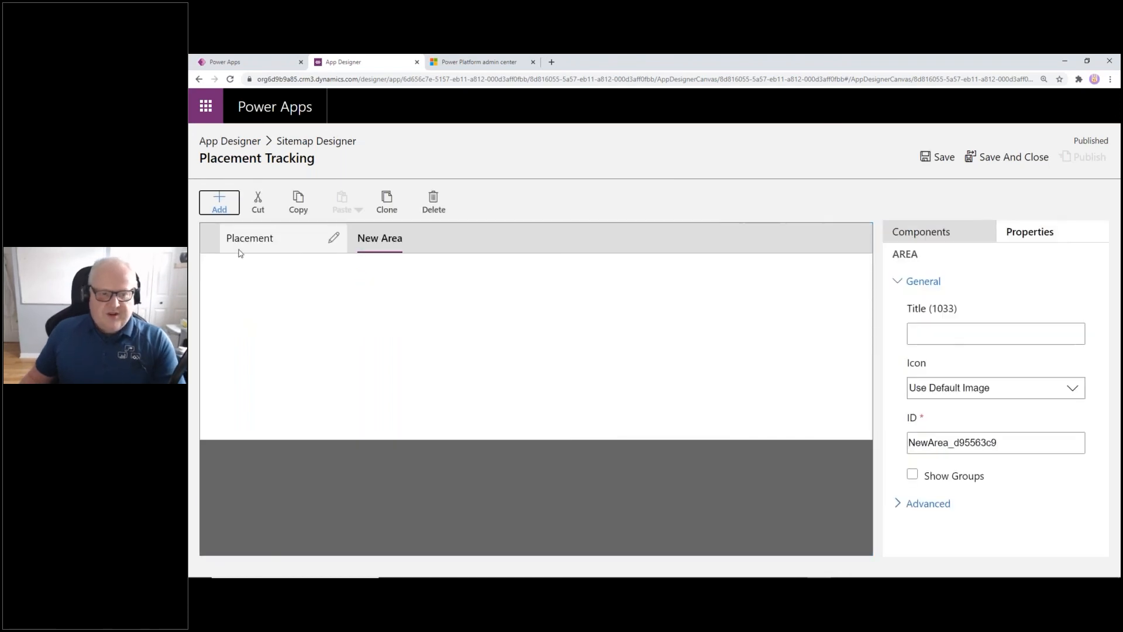
{"action": "left_click", "coordinate": [975, 334]}
{"action": "type", "text": "ADMIN"}
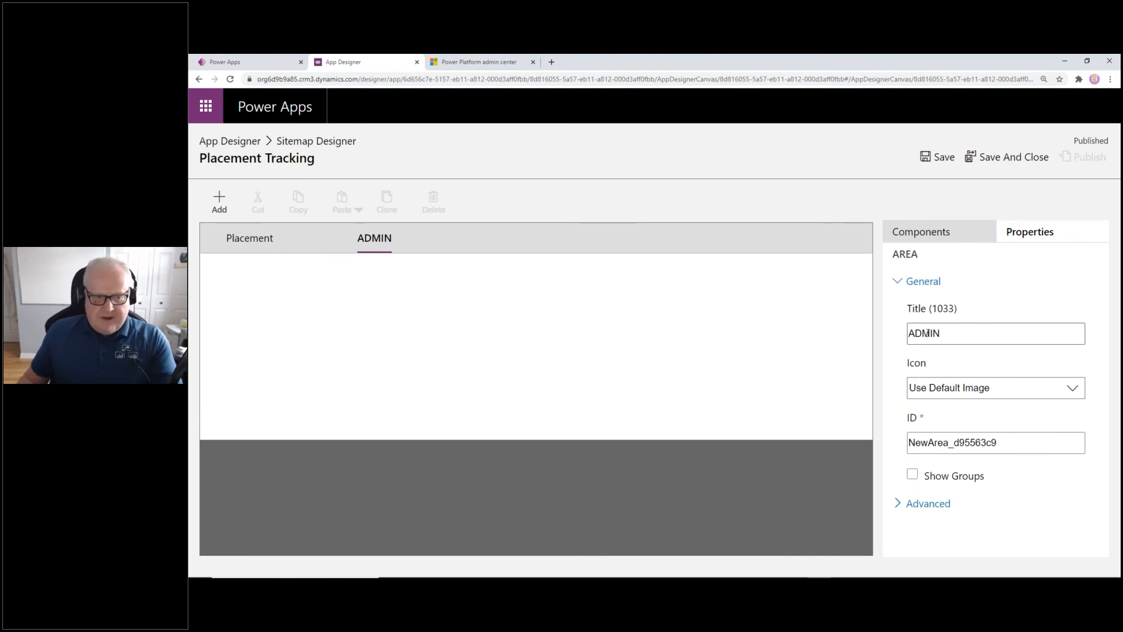
{"action": "left_click", "coordinate": [632, 347]}
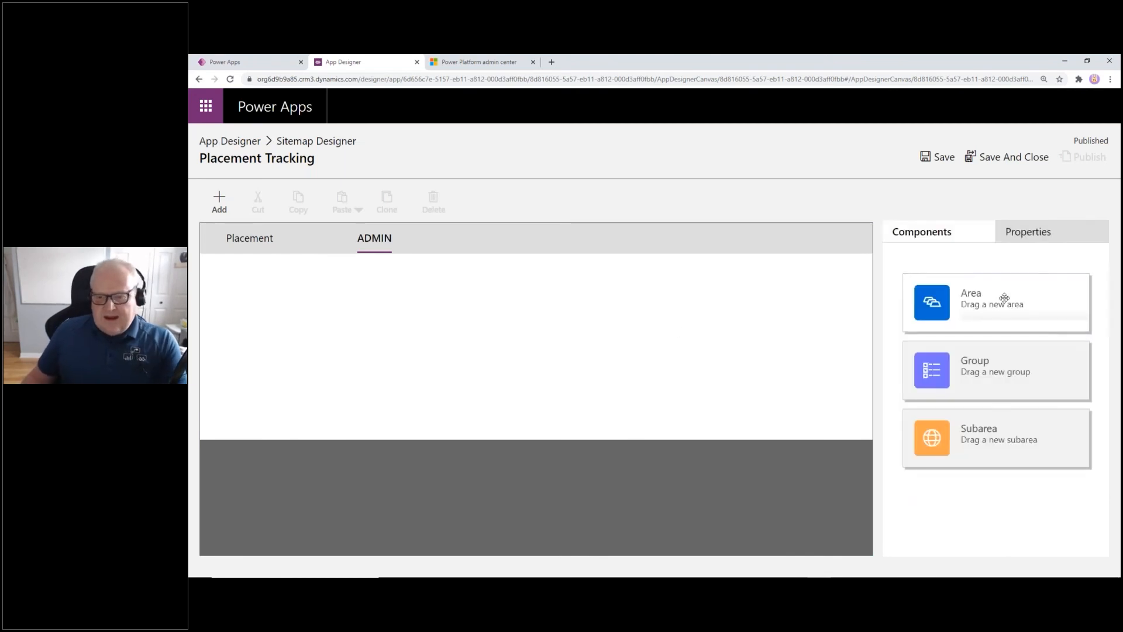
{"action": "left_click", "coordinate": [309, 240]}
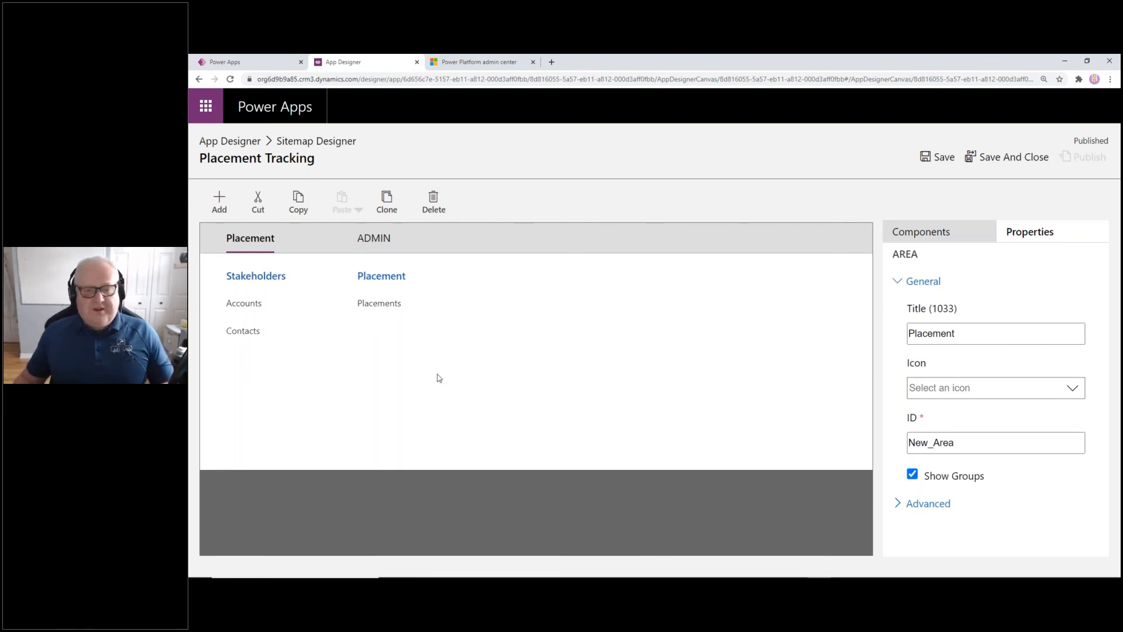
Save and publish the site map, then return to the App Designer
{"action": "left_click", "coordinate": [984, 159]}
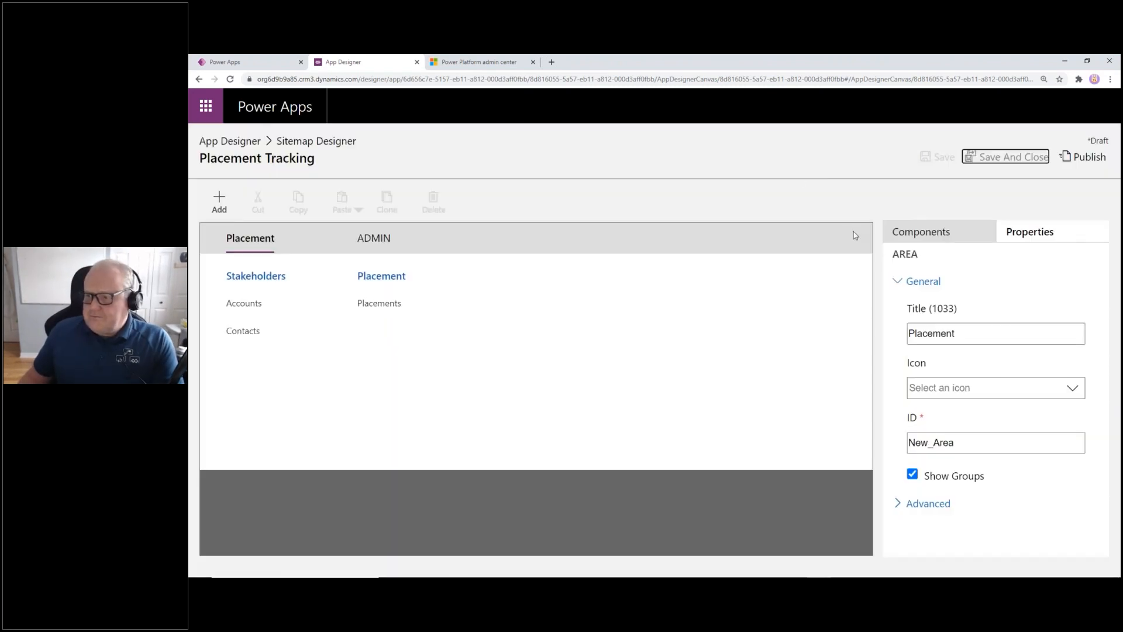
{"action": "left_click", "coordinate": [1067, 158]}
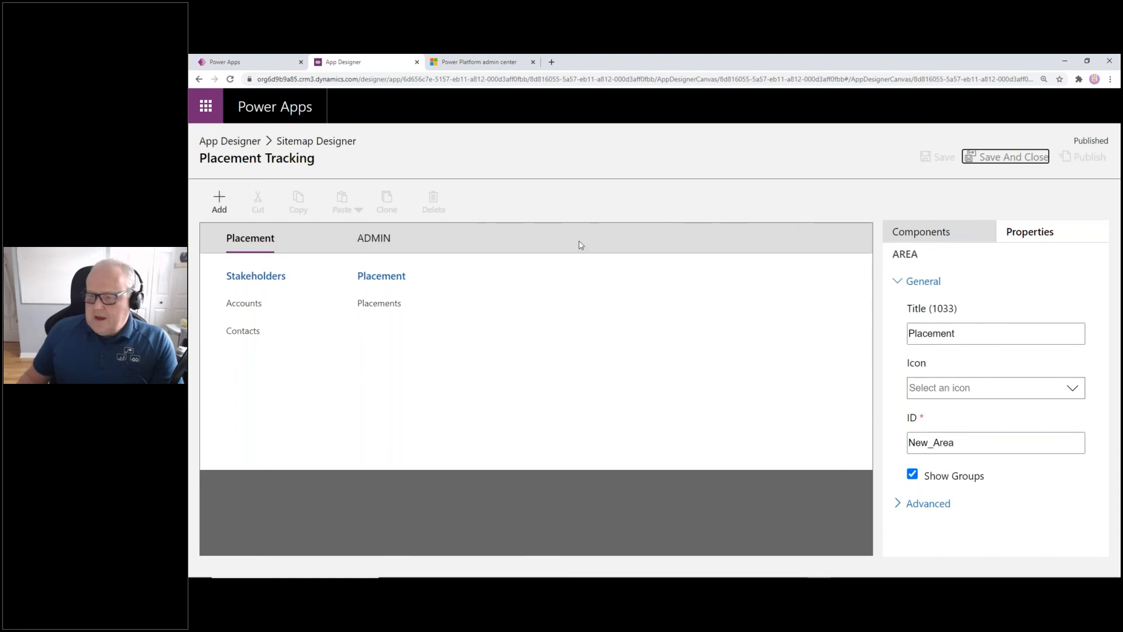
{"action": "left_click", "coordinate": [1003, 159]}
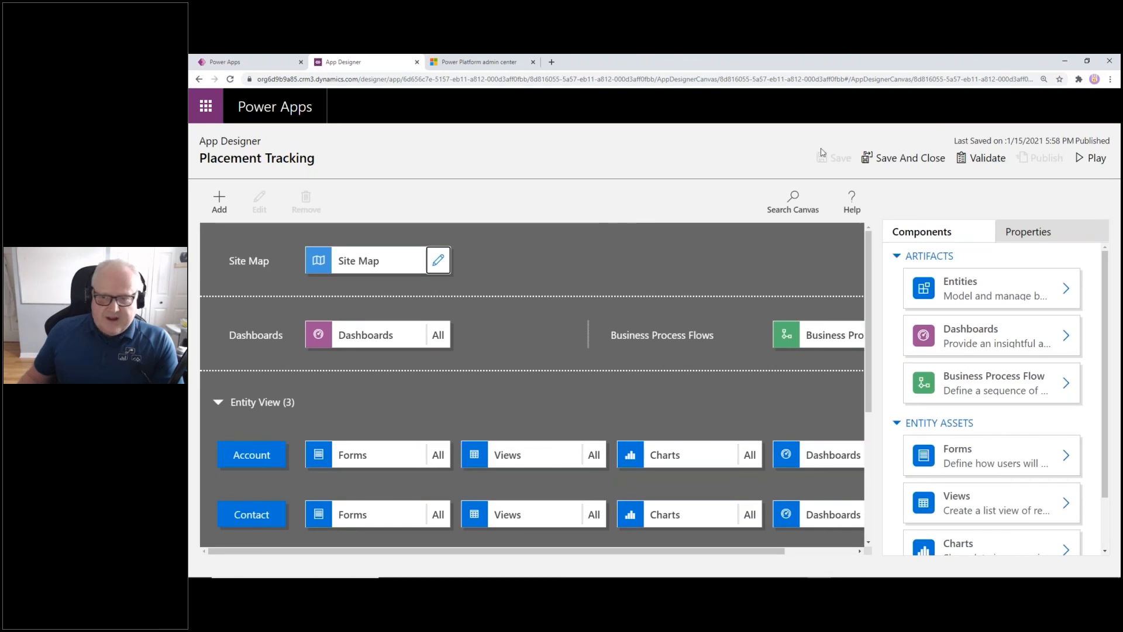
Play the Placement Tracking app, browse Contacts and Placements, and start a new placement
{"action": "left_click", "coordinate": [1096, 158]}
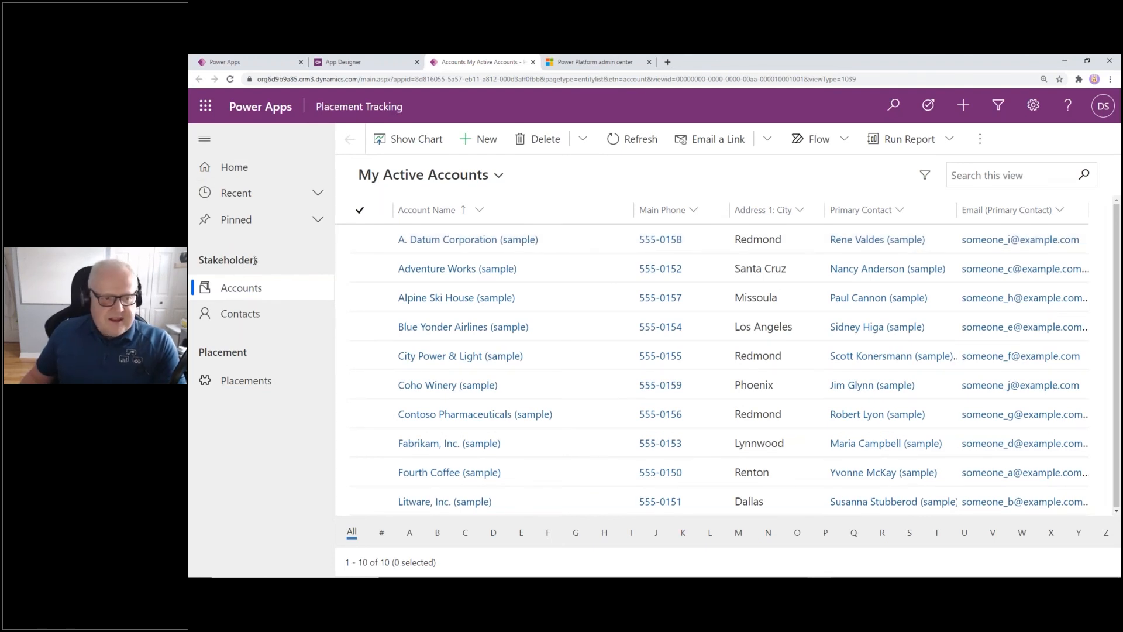
{"action": "left_click", "coordinate": [258, 315]}
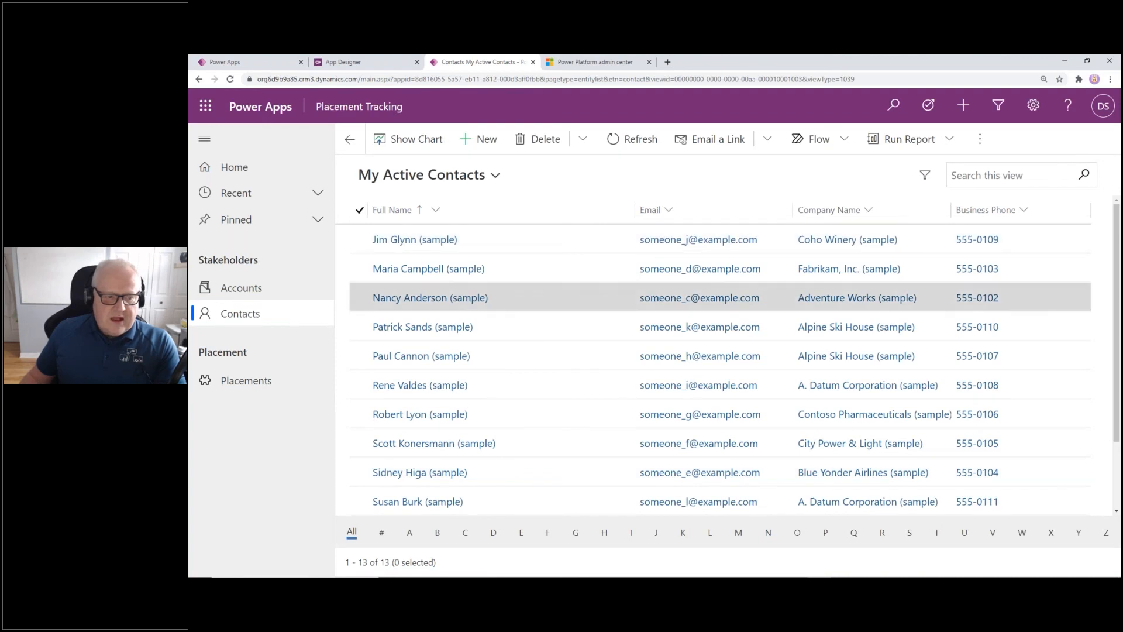
{"action": "left_click", "coordinate": [276, 382]}
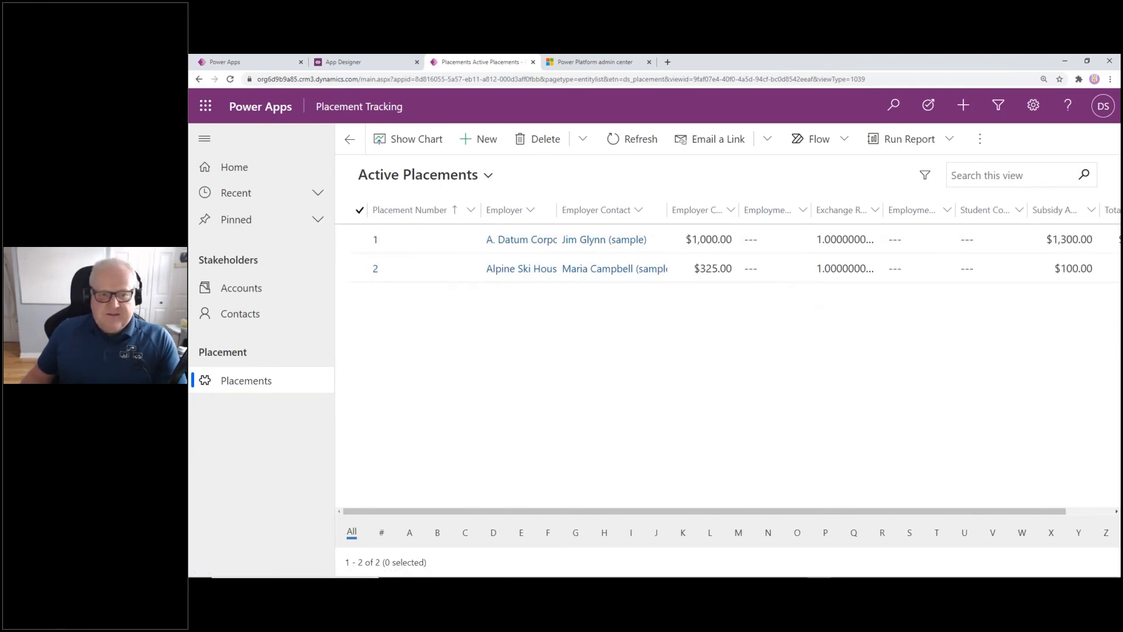
{"action": "left_click", "coordinate": [479, 140]}
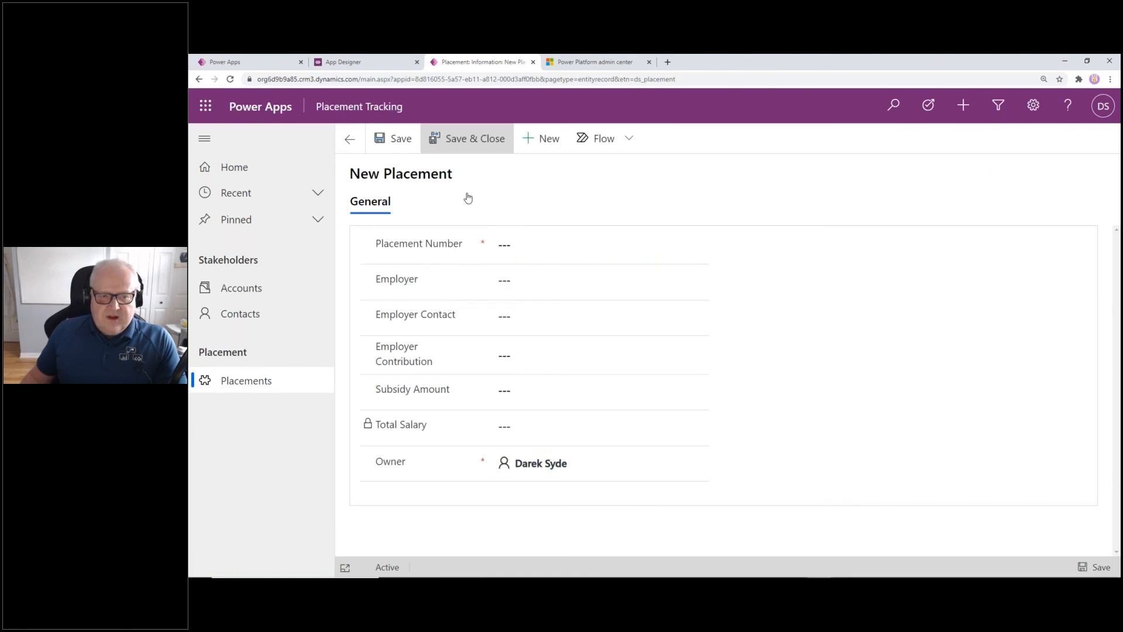
Enter placement number 4 with Alpine Ski House as employer and the sample contact as employer contact
{"action": "left_click", "coordinate": [504, 249]}
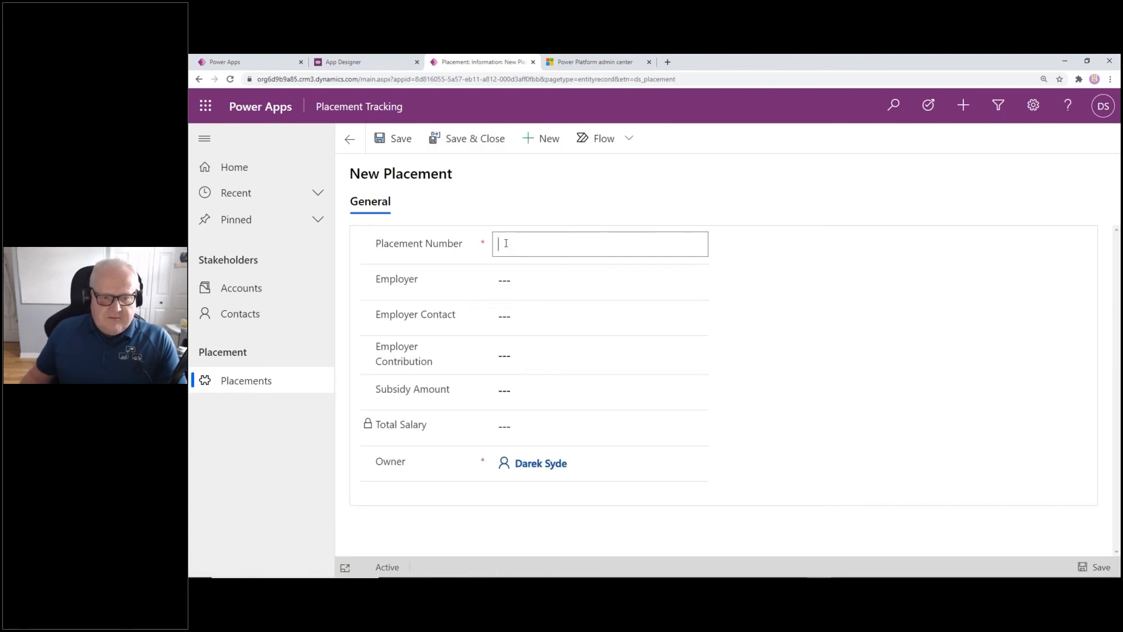
{"action": "type", "text": "4"}
{"action": "left_click", "coordinate": [516, 281]}
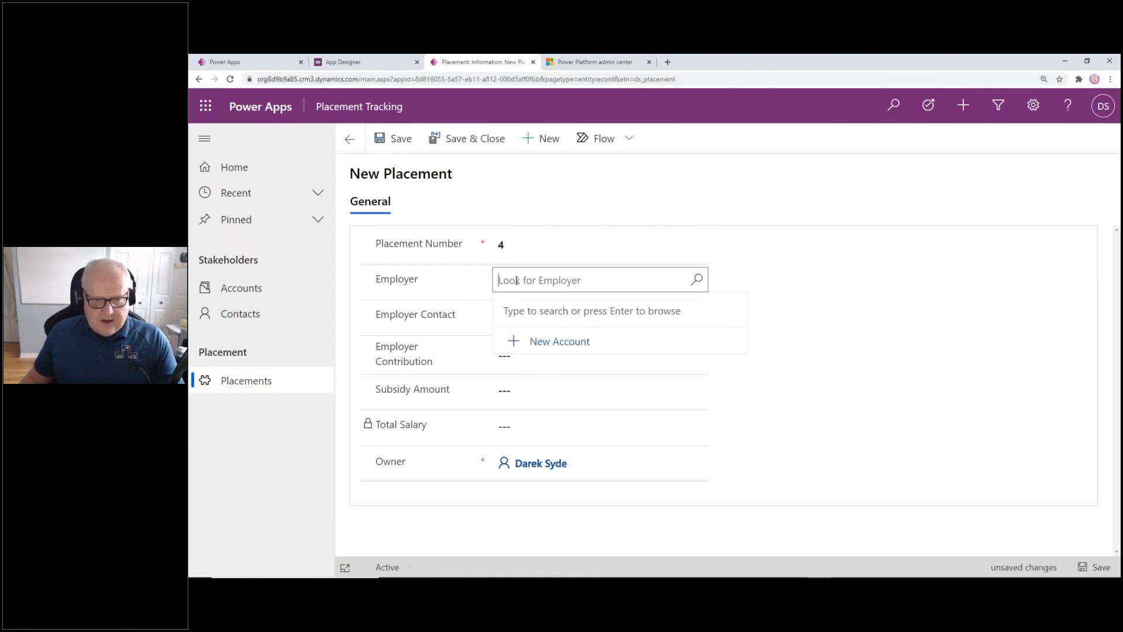
{"action": "left_click", "coordinate": [696, 279]}
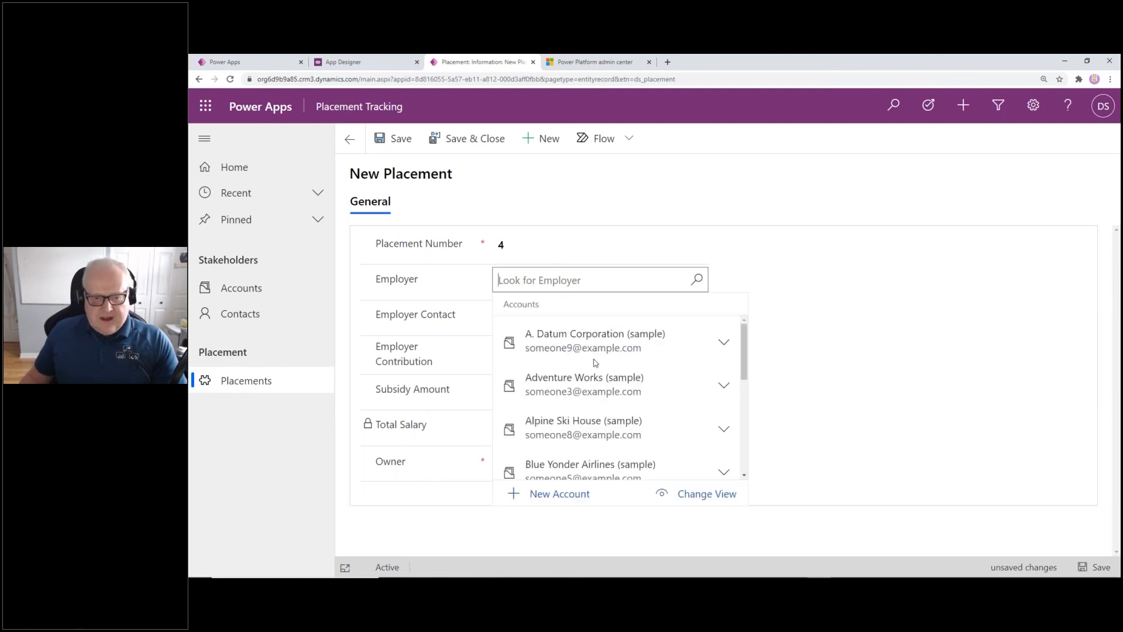
{"action": "left_click", "coordinate": [660, 428]}
{"action": "left_click", "coordinate": [552, 315]}
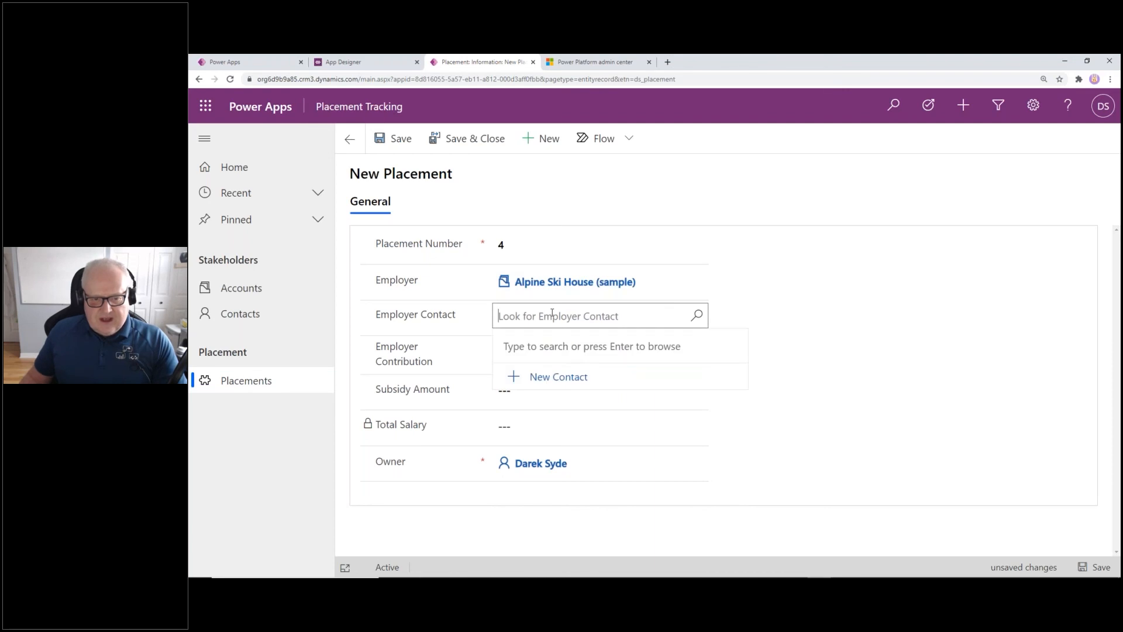
{"action": "key", "text": "Return"}
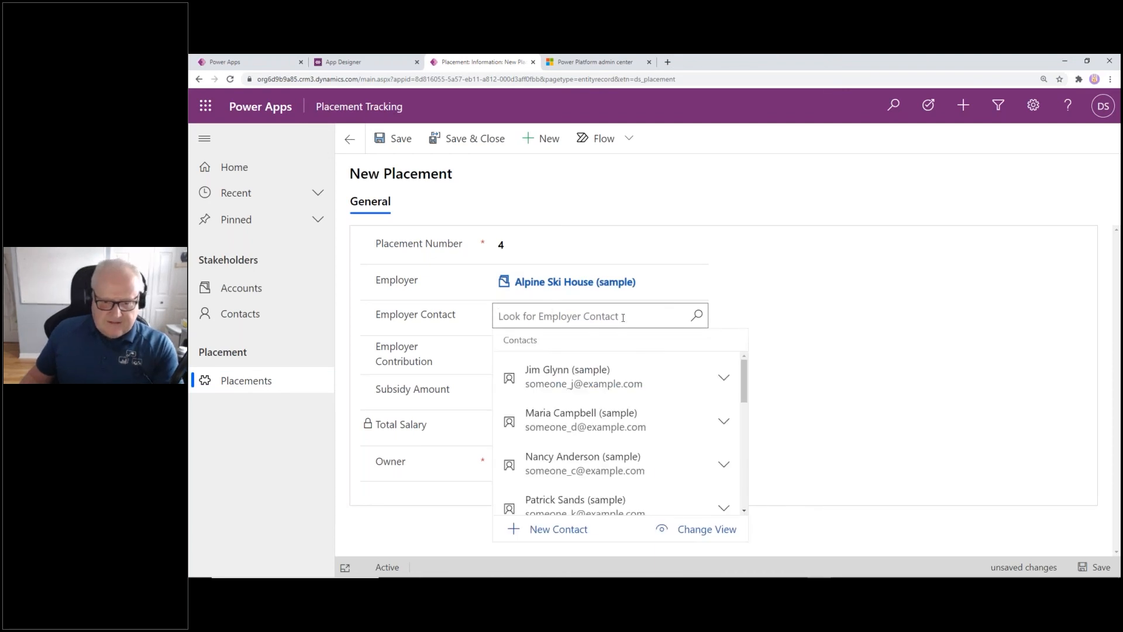
{"action": "scroll", "coordinate": [643, 454], "scroll_direction": "down", "scroll_amount": 2}
{"action": "left_click", "coordinate": [640, 455]}
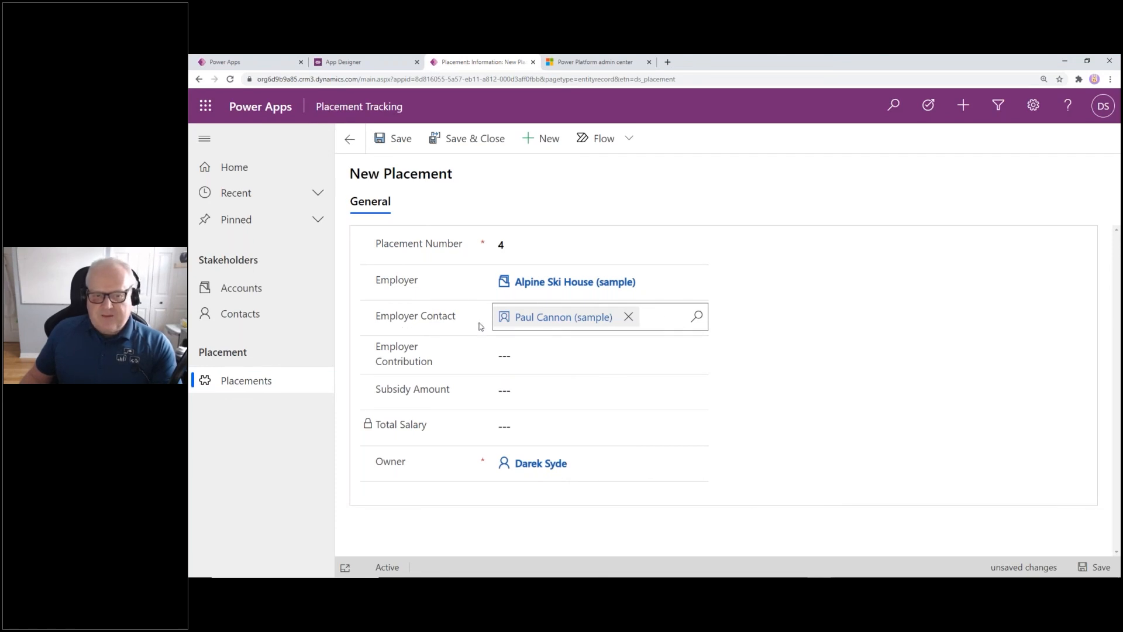
Enter a 5000 employer contribution and 1500 subsidy amount, then save the placement
{"action": "left_click", "coordinate": [546, 351]}
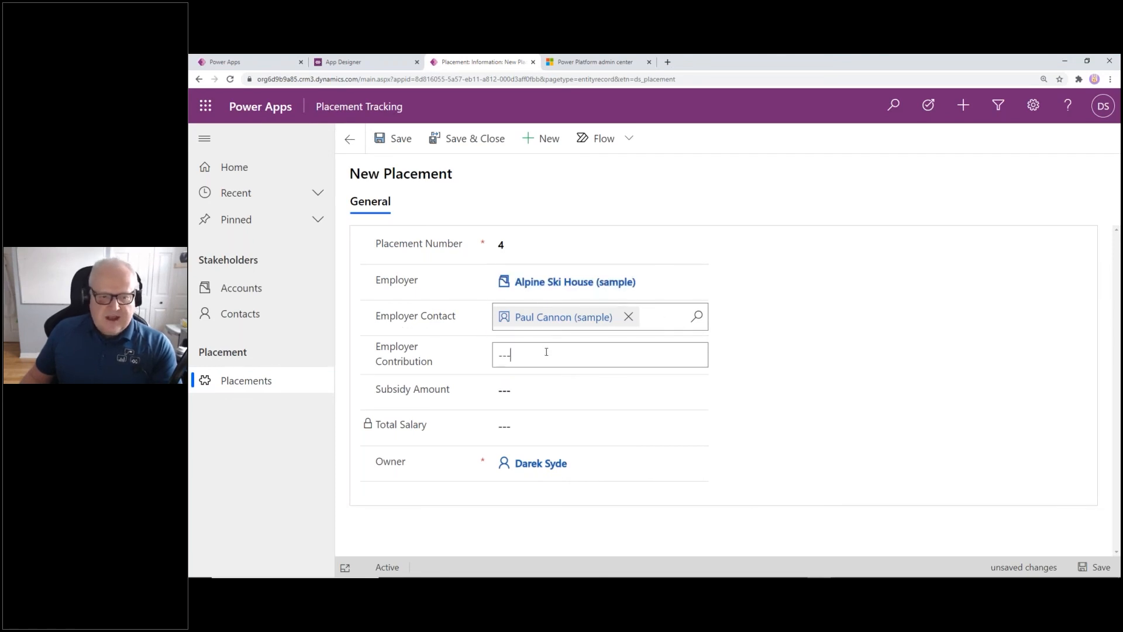
{"action": "type", "text": "5000"}
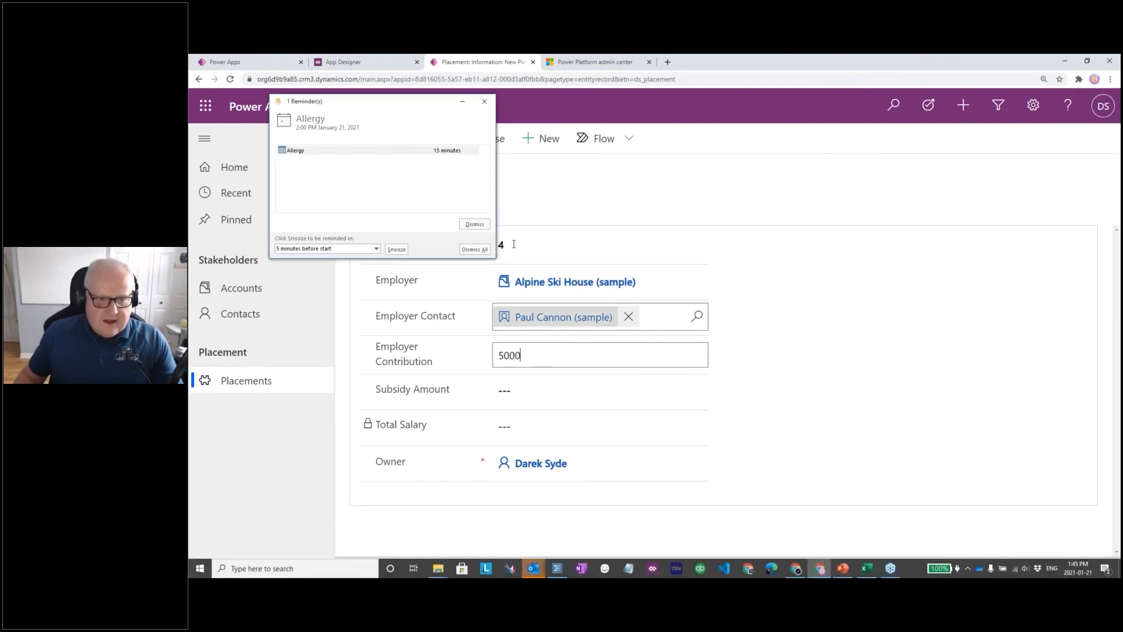
{"action": "left_click", "coordinate": [474, 224]}
{"action": "left_click", "coordinate": [527, 392]}
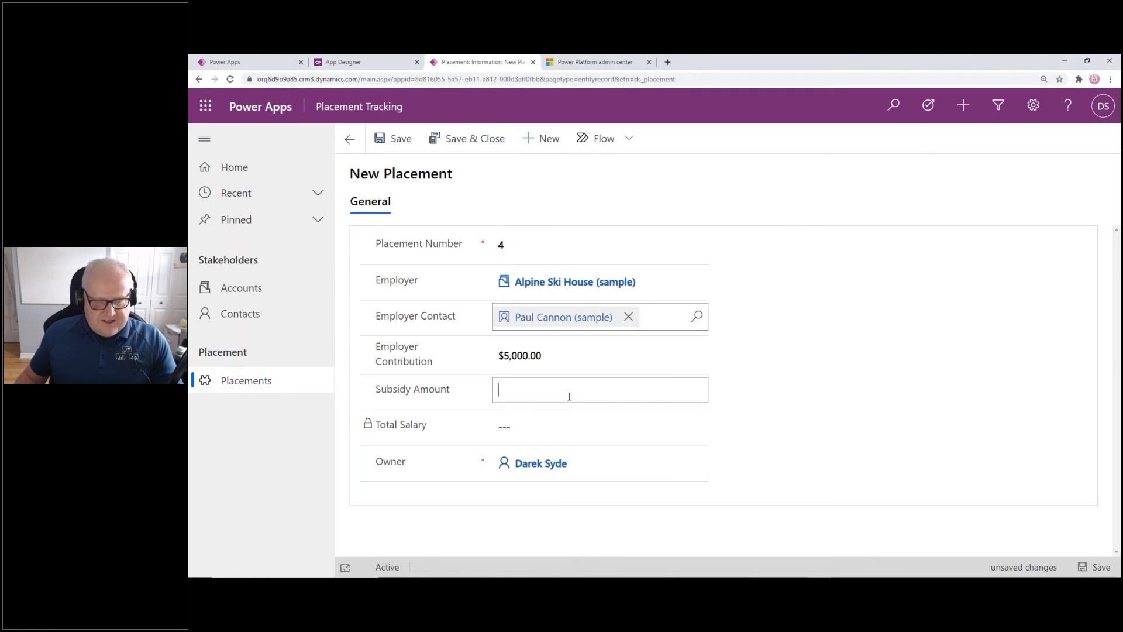
{"action": "type", "text": "1500"}
{"action": "left_click", "coordinate": [845, 391]}
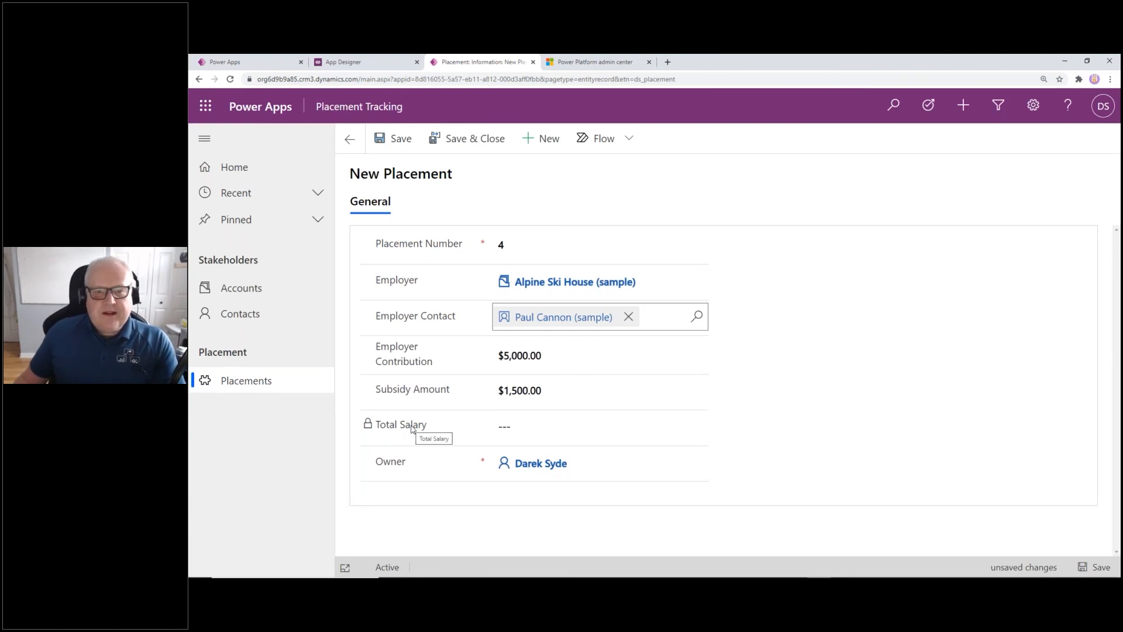
{"action": "left_click", "coordinate": [395, 140]}
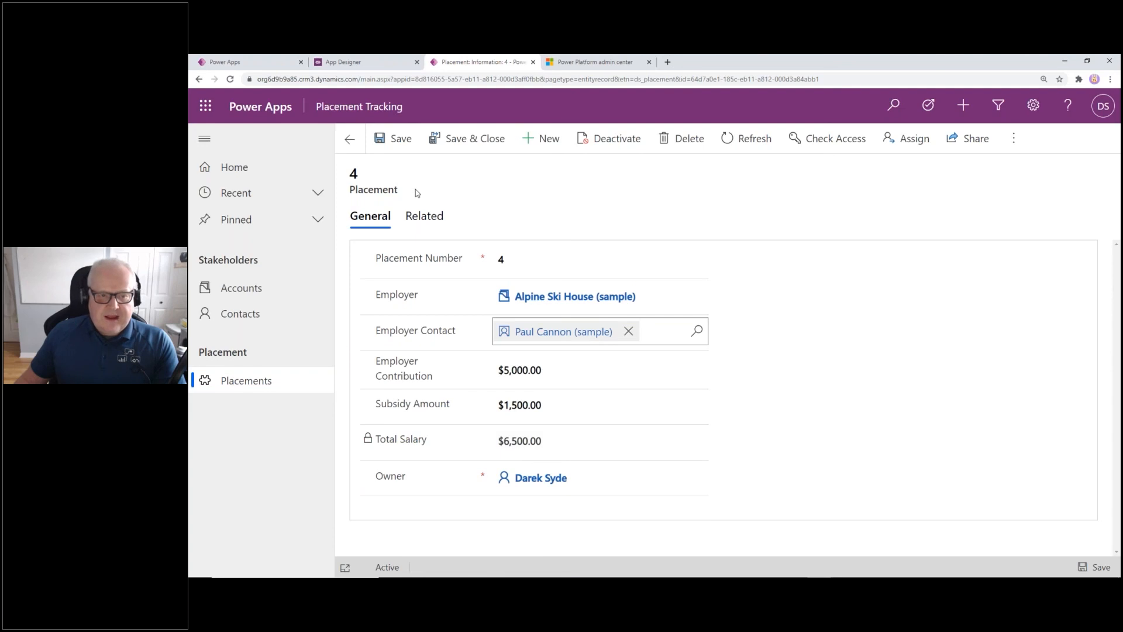
Open placement 1 from A. Datum Corporation's related Placements to see its $2,300.00 total salary
{"action": "left_click", "coordinate": [349, 138]}
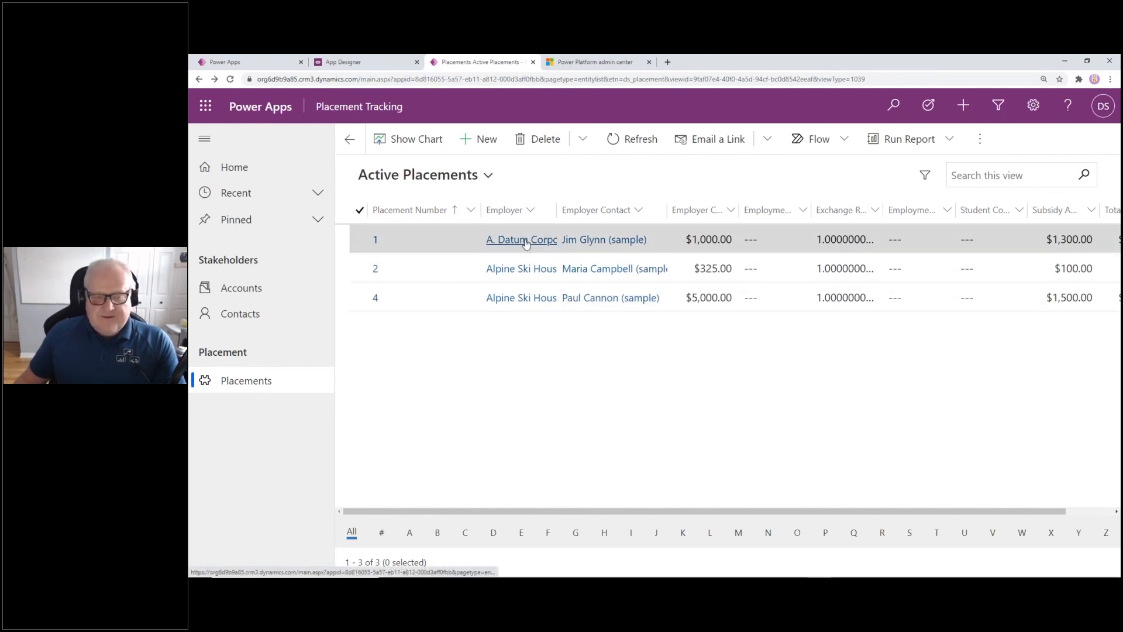
{"action": "left_click", "coordinate": [261, 289]}
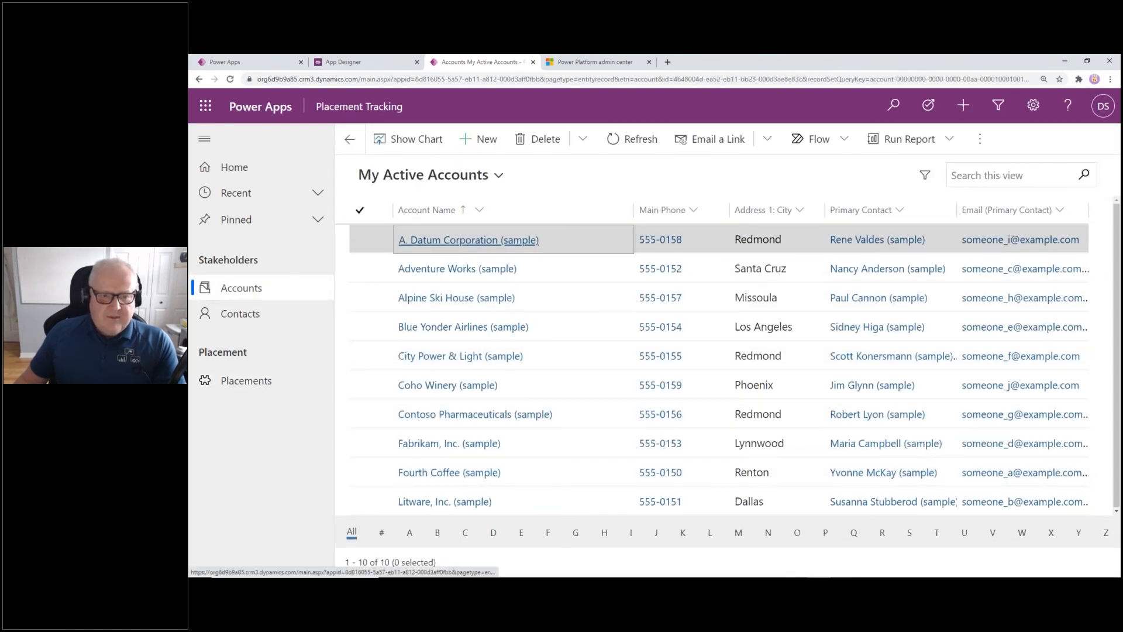
{"action": "left_click", "coordinate": [465, 241]}
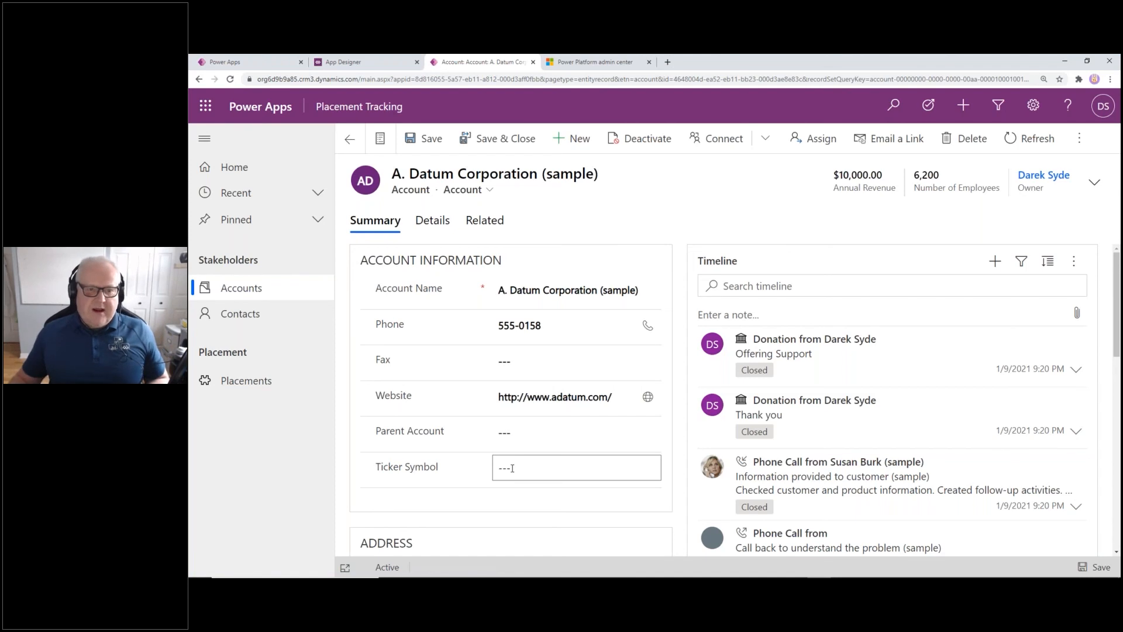
{"action": "left_click", "coordinate": [495, 226]}
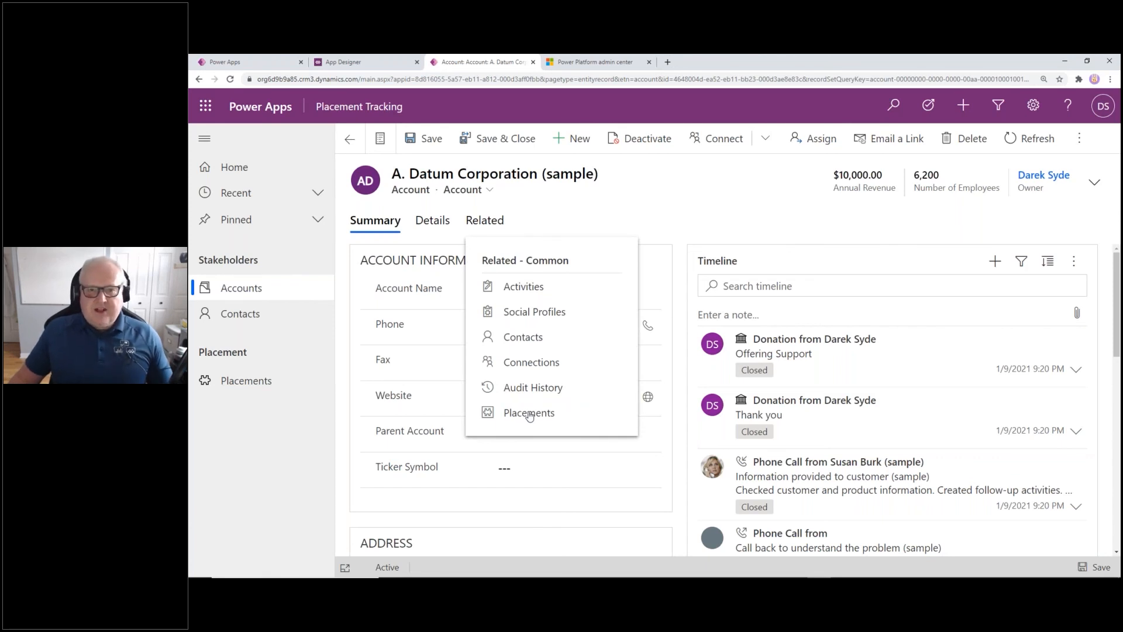
{"action": "left_click", "coordinate": [529, 414]}
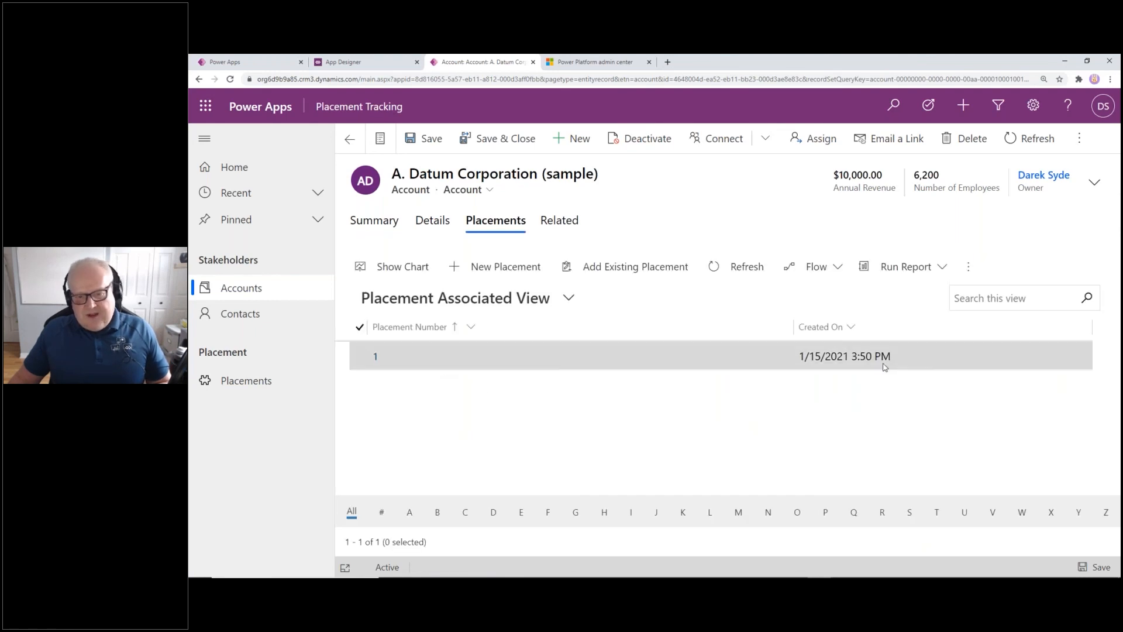
{"action": "double_click", "coordinate": [507, 366]}
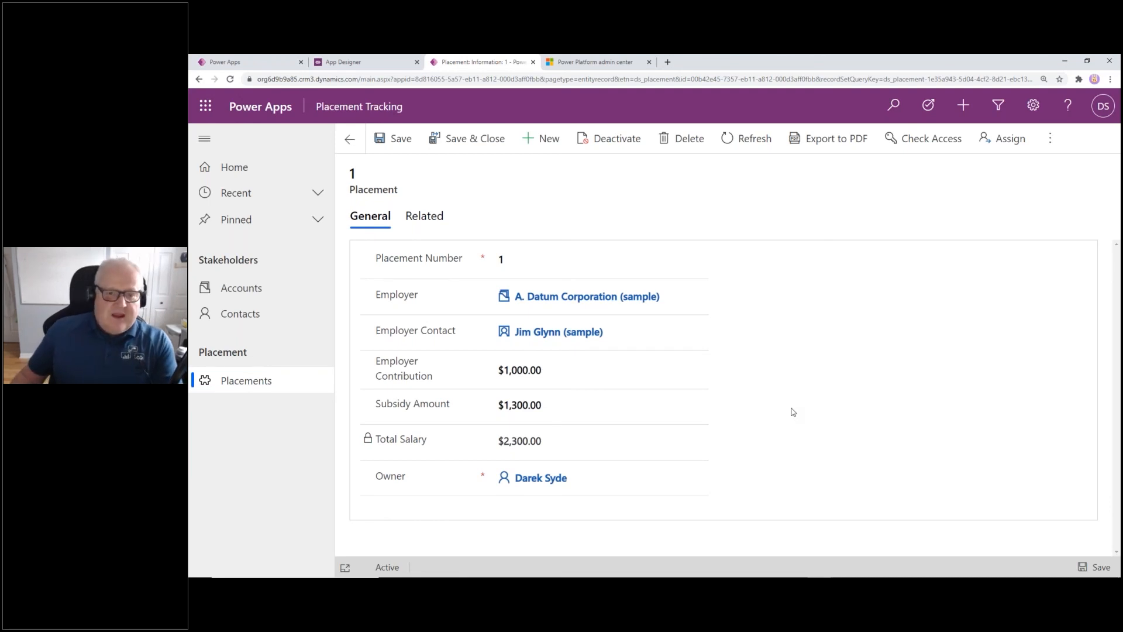
Export the Active Placements view (placements 1, 2 and 4) to Excel and open the downloaded workbook
{"action": "left_click", "coordinate": [262, 382]}
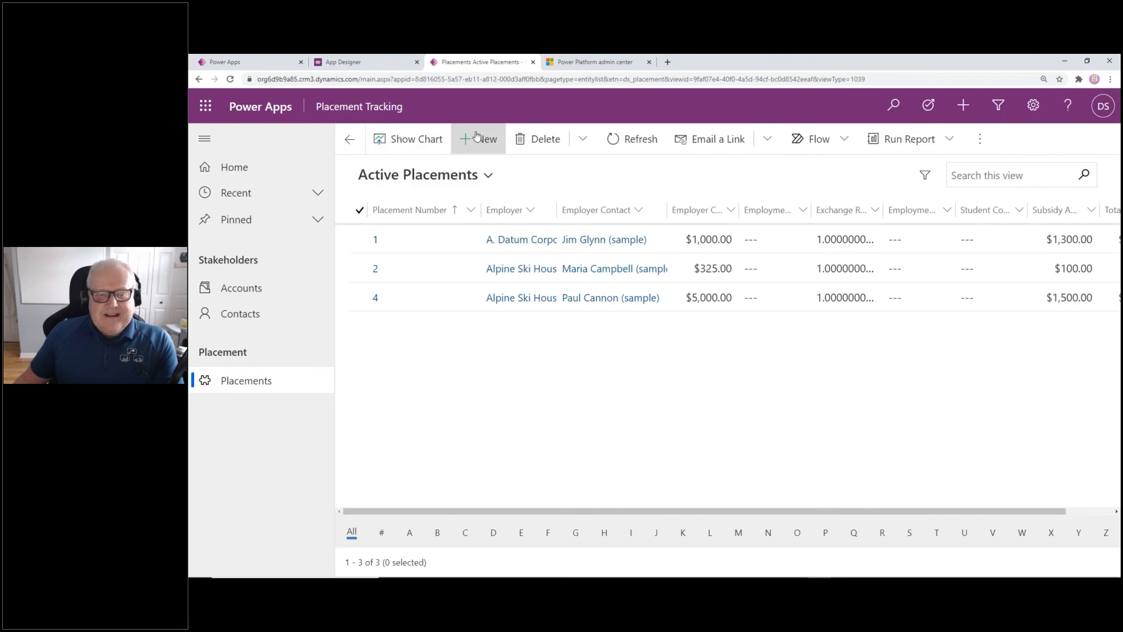
{"action": "left_click", "coordinate": [978, 142]}
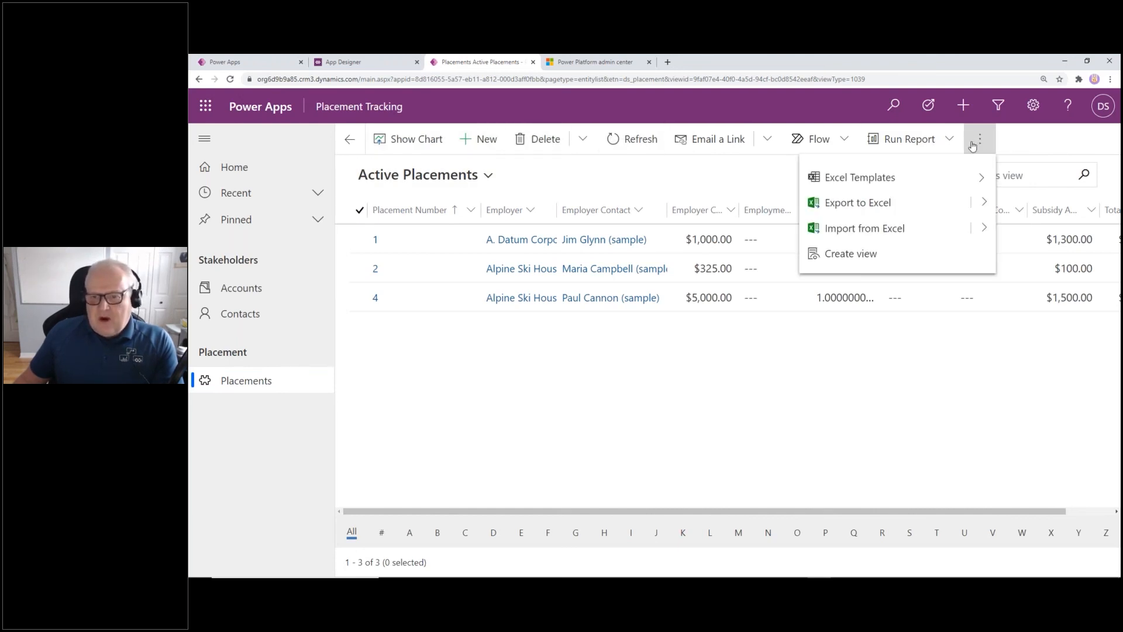
{"action": "left_click", "coordinate": [855, 203]}
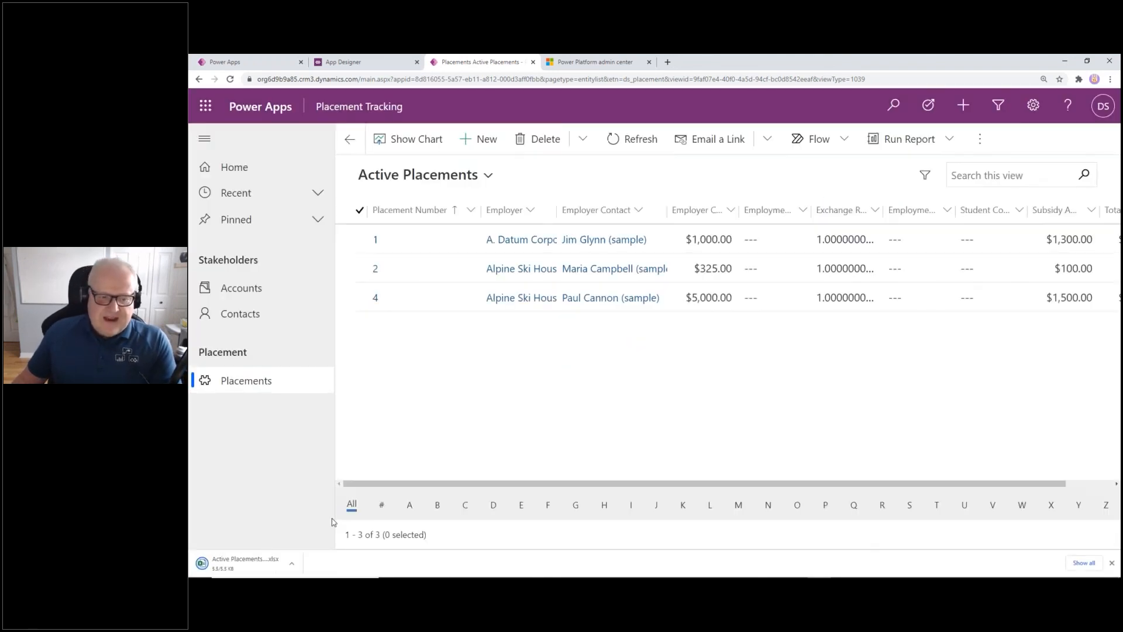
{"action": "left_click", "coordinate": [228, 567]}
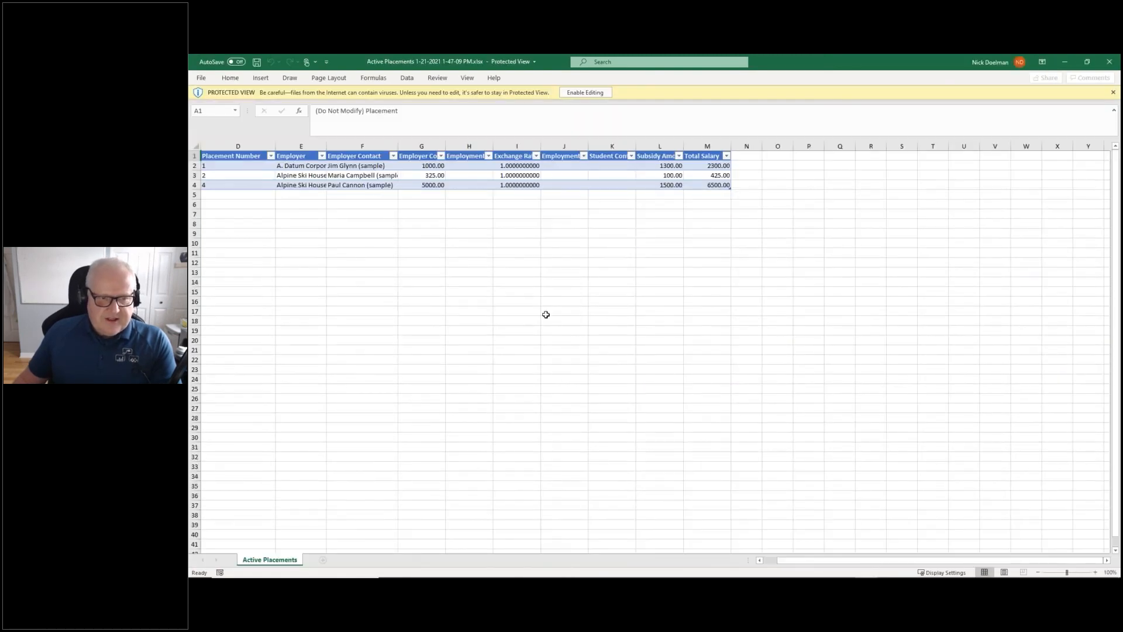
Zoom the exported Active Placements workbook to 200%, review the data, then close it
{"action": "left_click", "coordinate": [466, 80]}
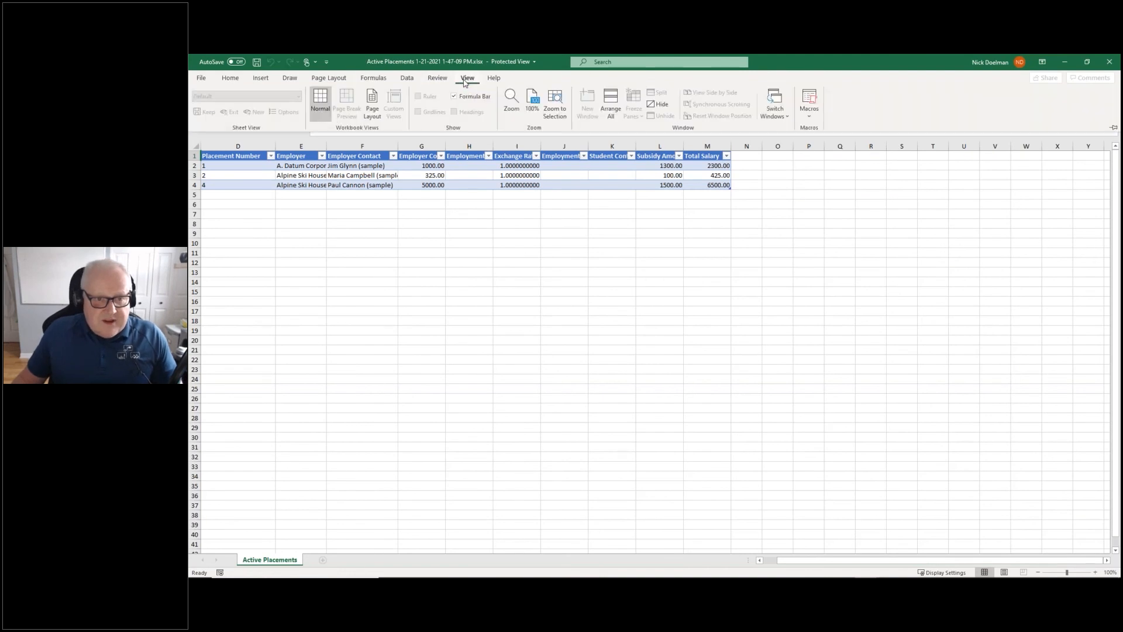
{"action": "left_click", "coordinate": [509, 114]}
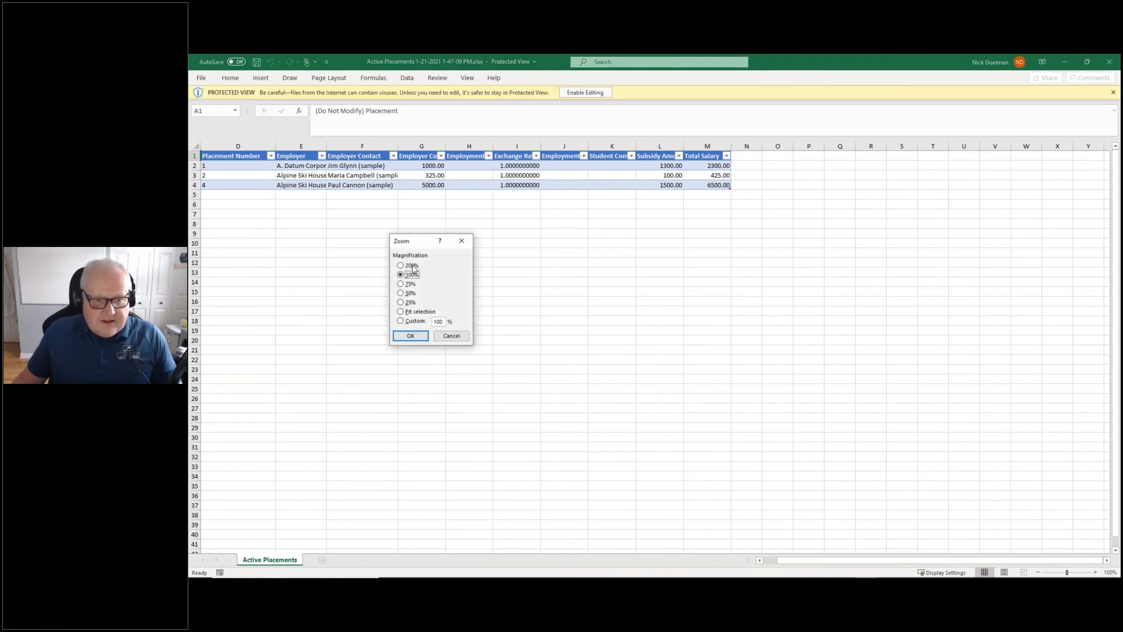
{"action": "left_click", "coordinate": [401, 265]}
{"action": "left_click", "coordinate": [410, 335]}
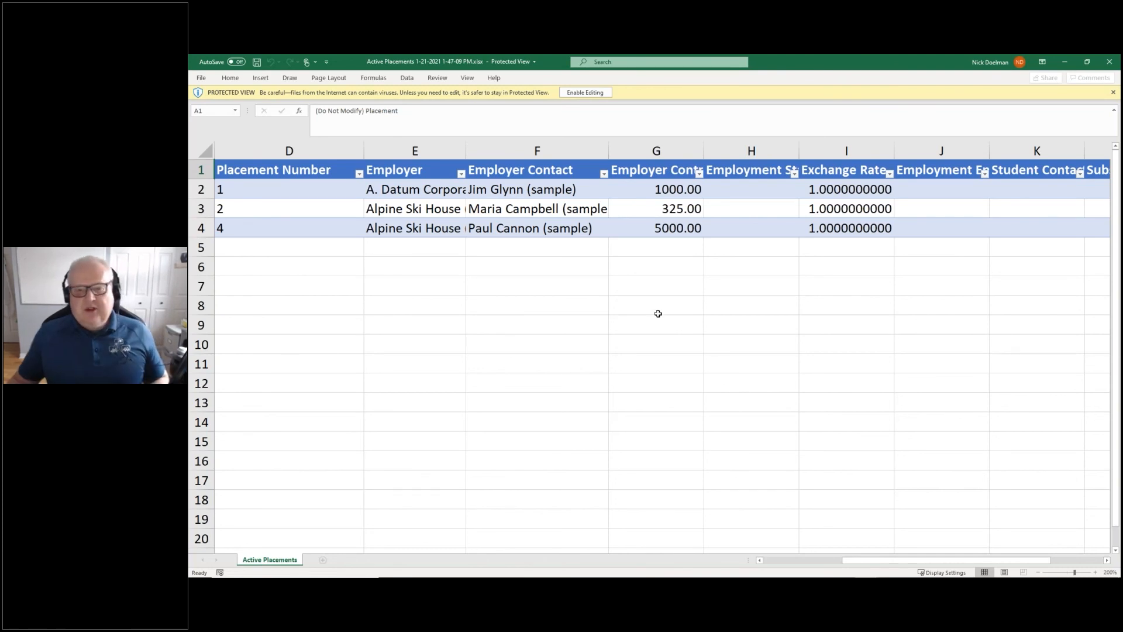
{"action": "left_click", "coordinate": [1109, 62]}
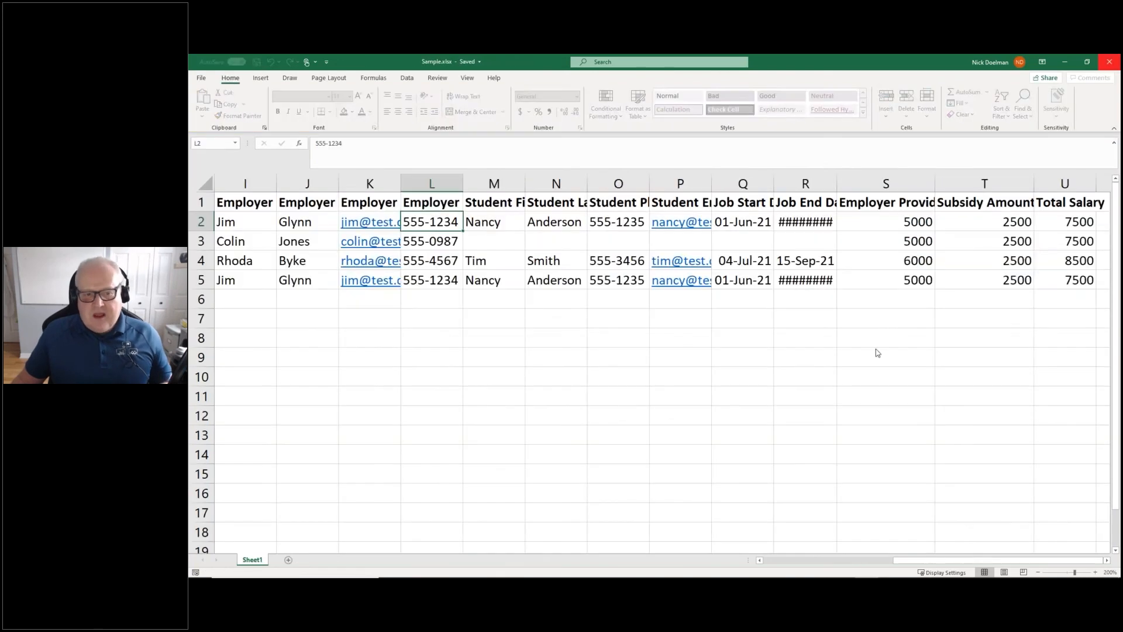
Minimize Excel and browse the placements list's overflow and Email a Link menus
{"action": "left_click", "coordinate": [1065, 61]}
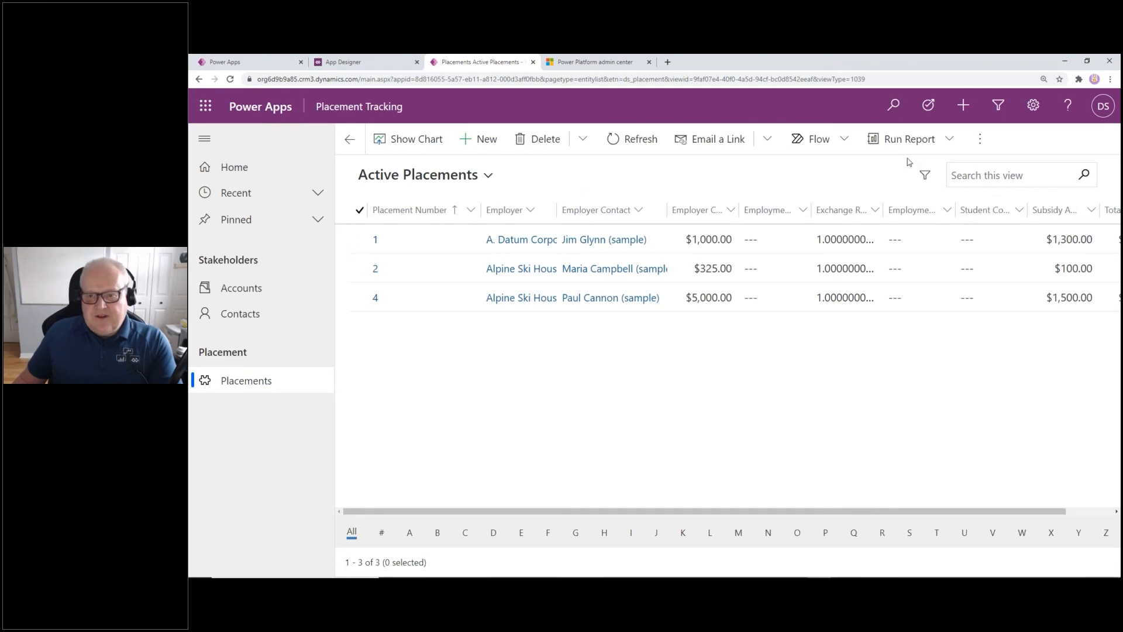
{"action": "left_click", "coordinate": [980, 141]}
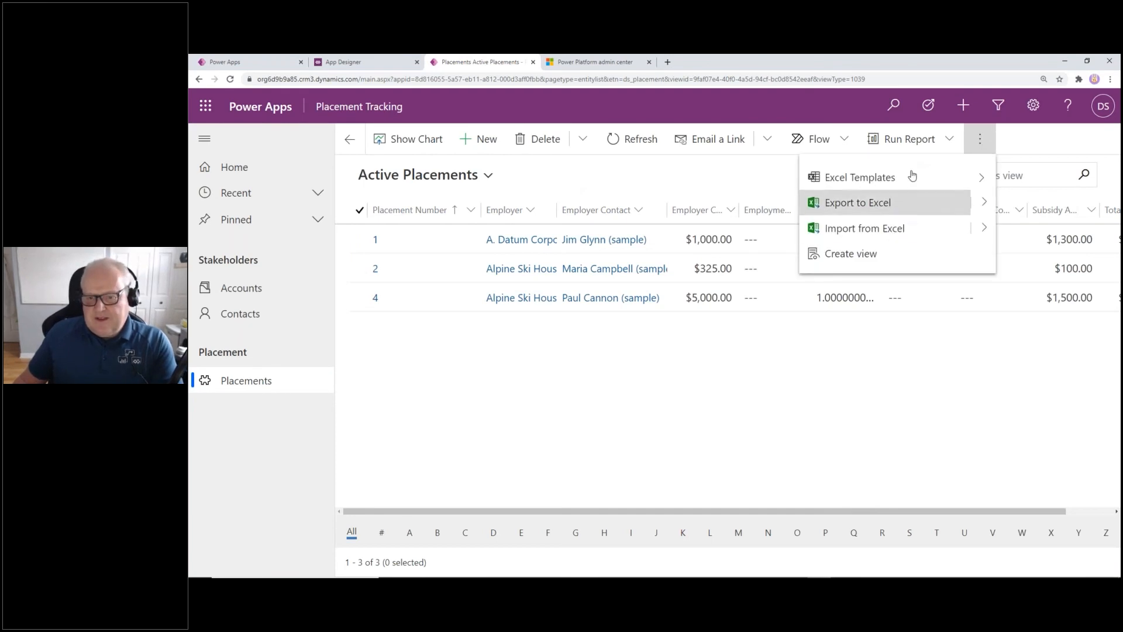
{"action": "left_click", "coordinate": [682, 179]}
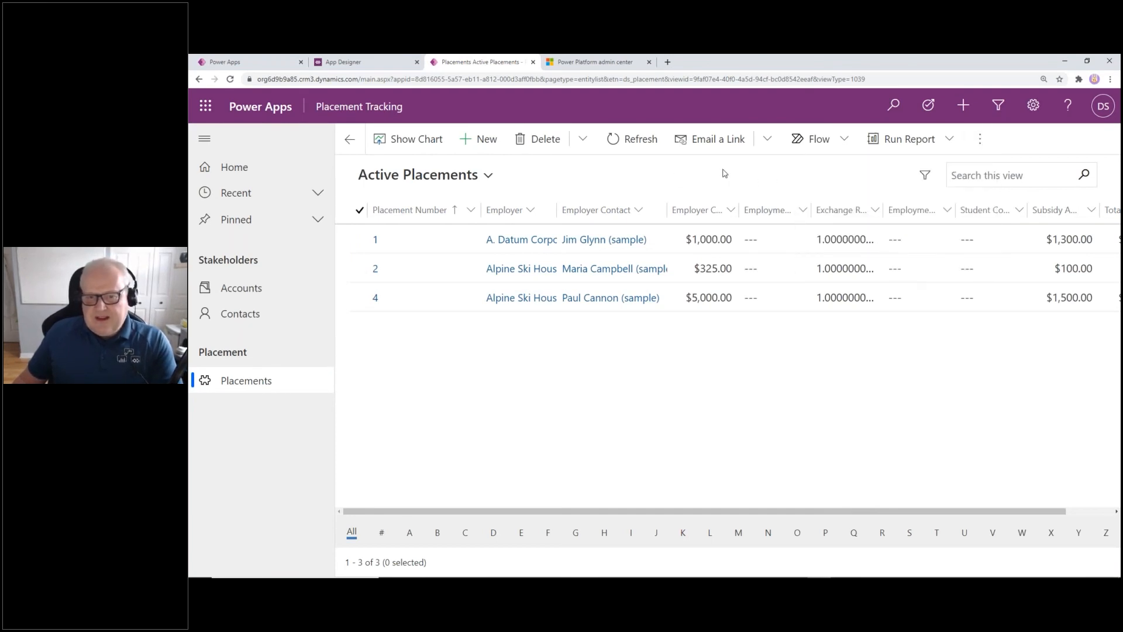
{"action": "left_click", "coordinate": [757, 146]}
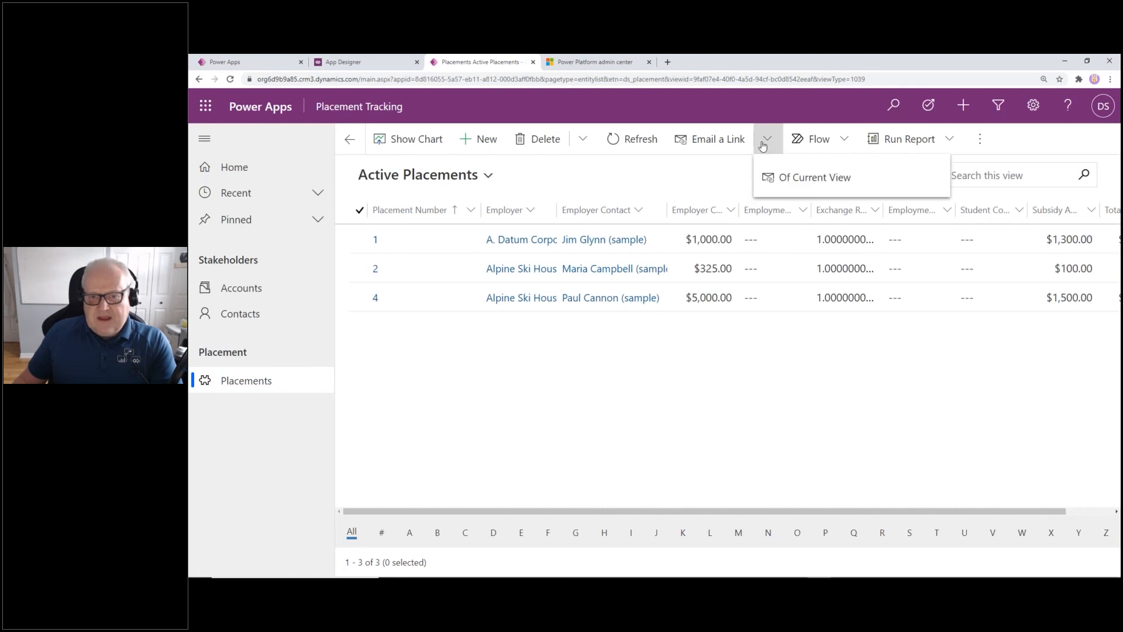
{"action": "left_click", "coordinate": [567, 182]}
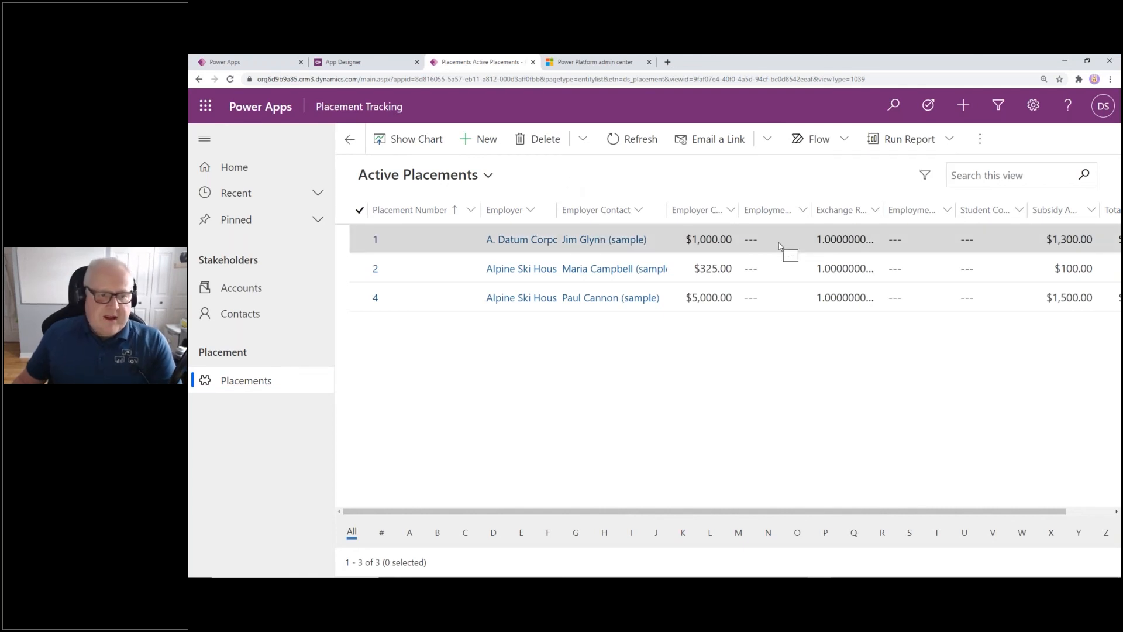
Show the chart pane, look at the Flow actions, then close the empty chart pane
{"action": "left_click", "coordinate": [409, 141]}
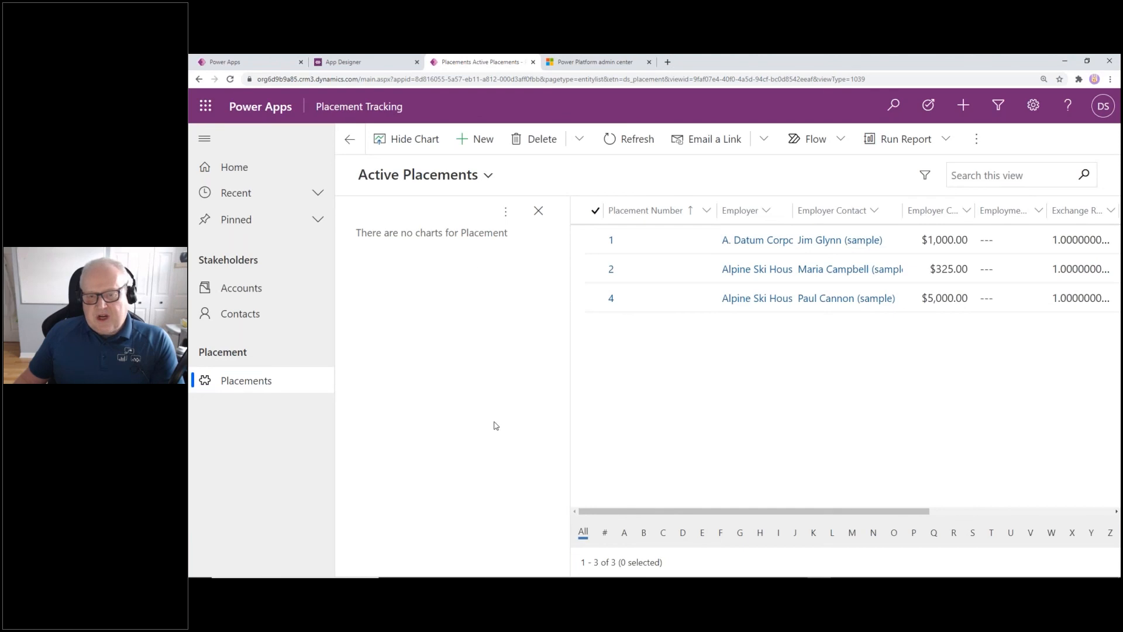
{"action": "left_click", "coordinate": [833, 144]}
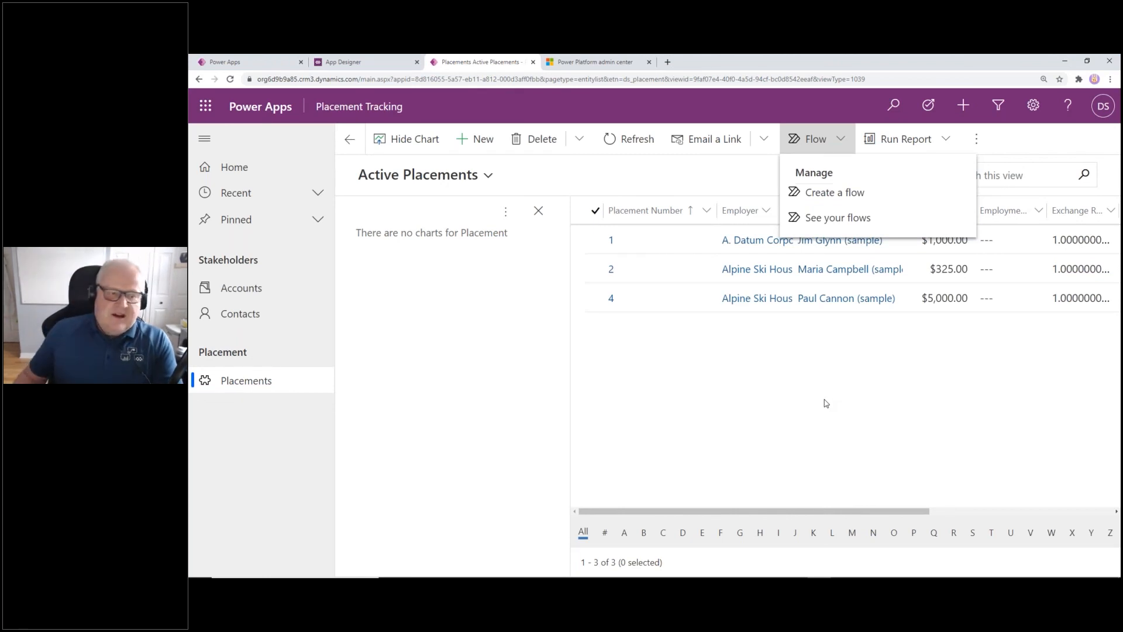
{"action": "left_click", "coordinate": [538, 211]}
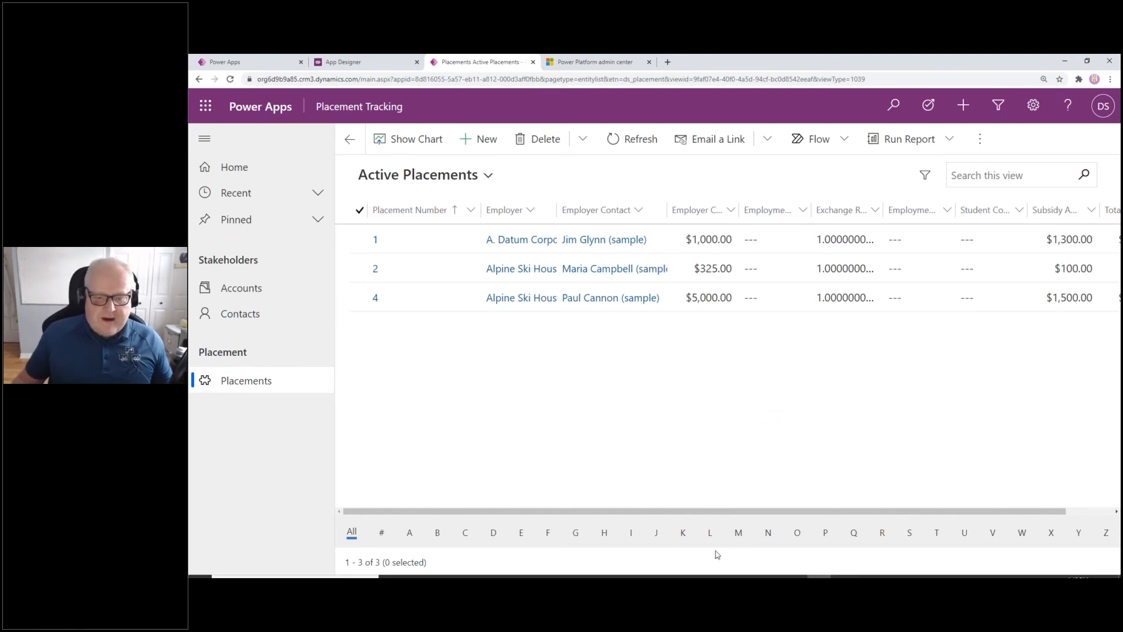
Resume the PowerPoint slide show from slide 15 and advance to the Next Steps slide
{"action": "left_click", "coordinate": [842, 572]}
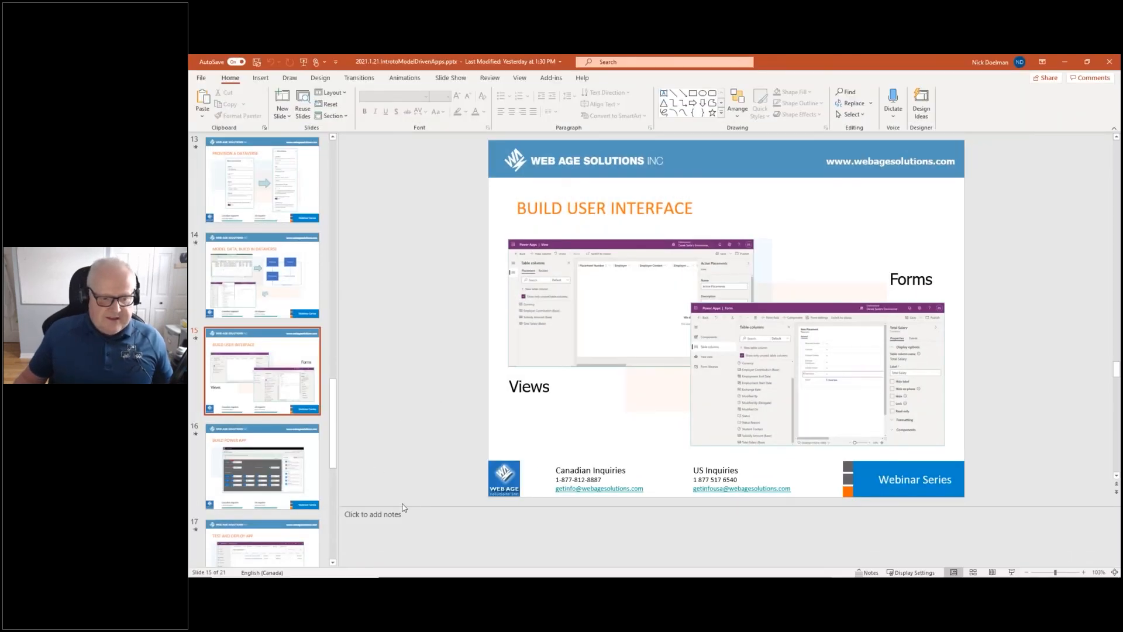
{"action": "left_click", "coordinate": [1011, 572]}
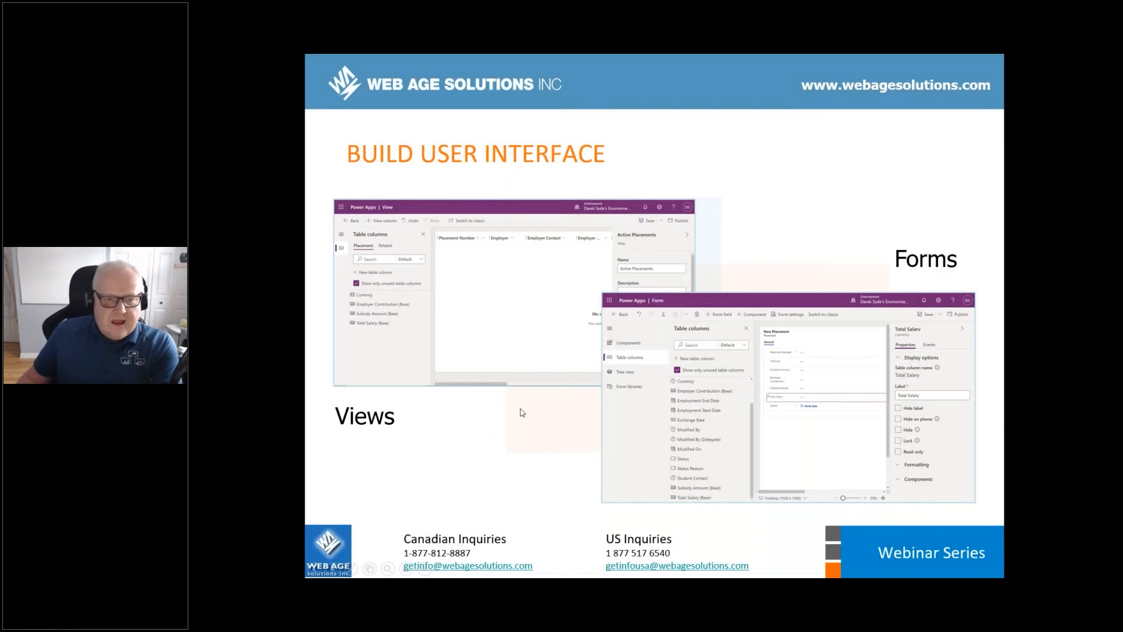
{"action": "left_click", "coordinate": [522, 413]}
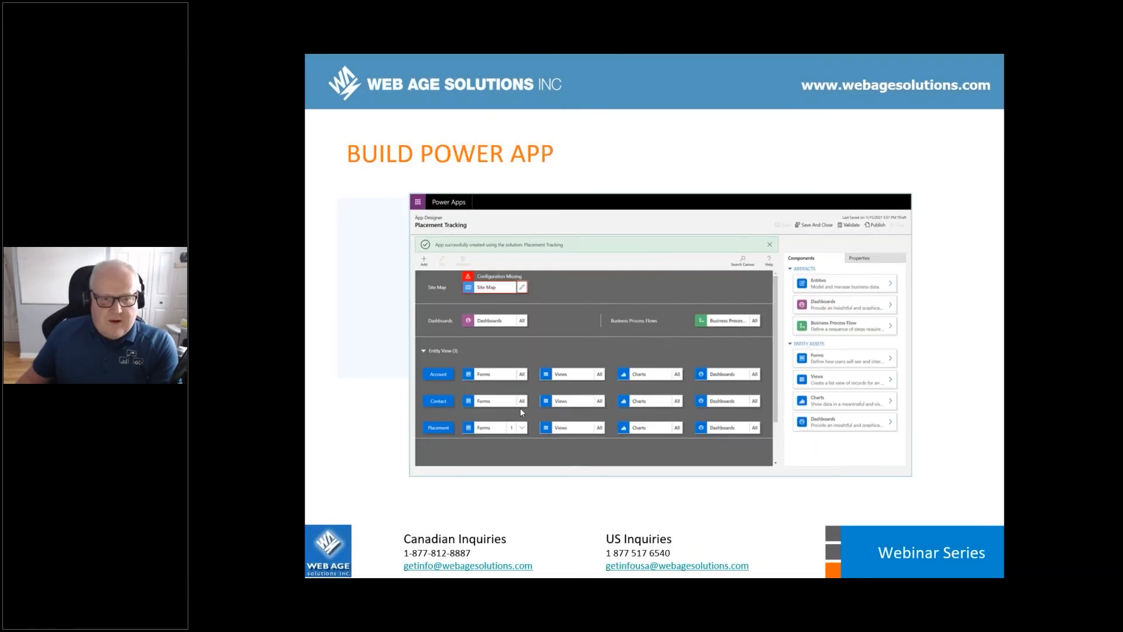
{"action": "left_click", "coordinate": [521, 411]}
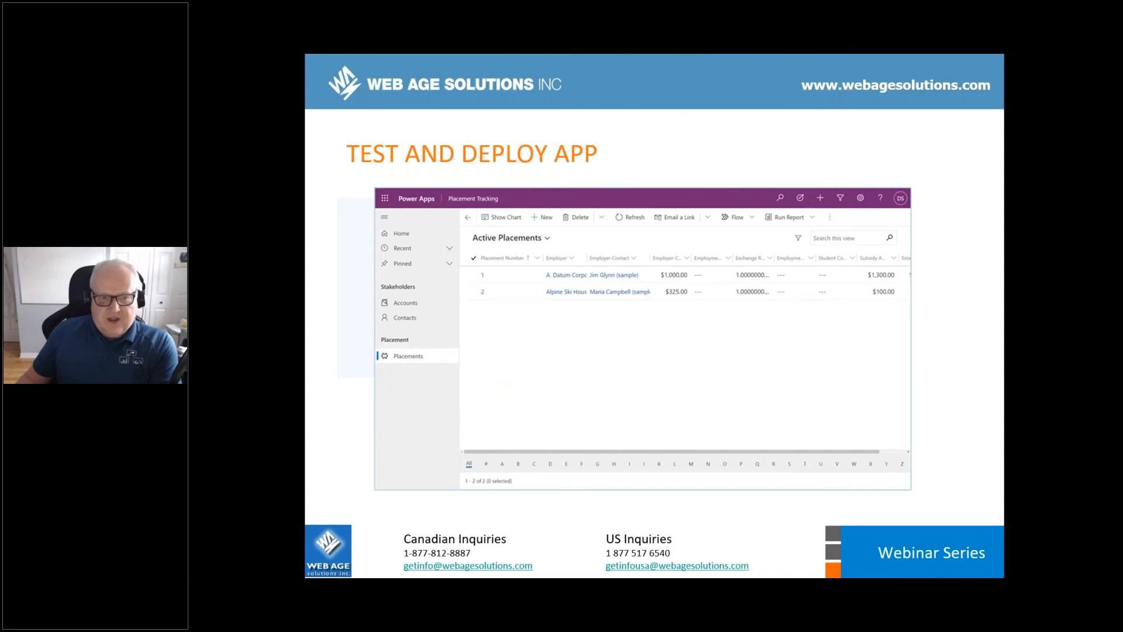
{"action": "key", "text": "Right"}
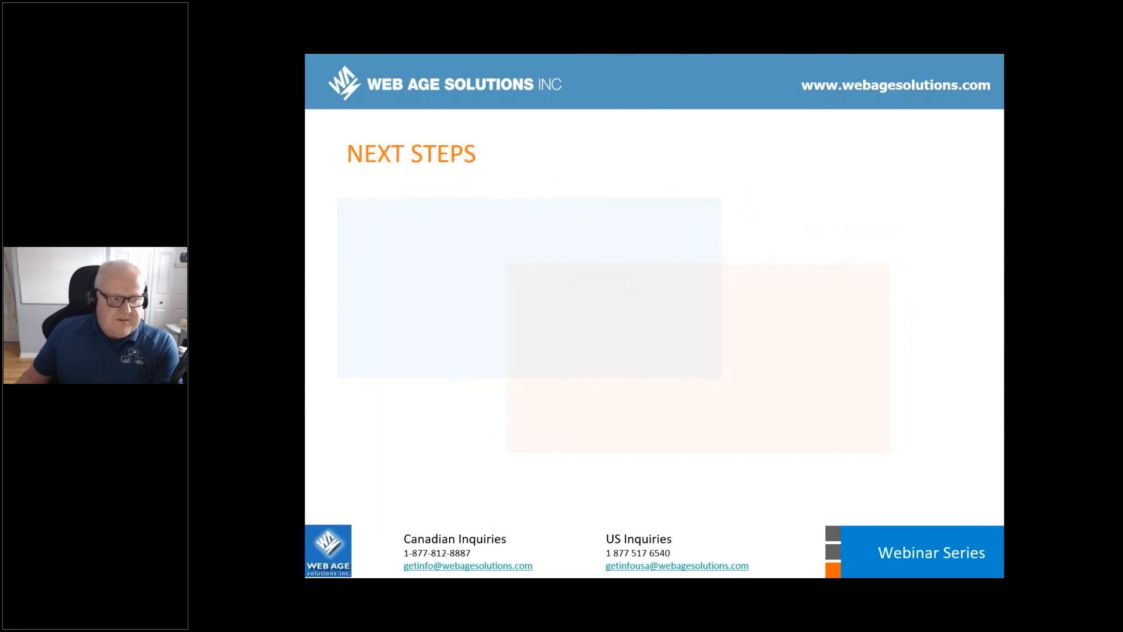